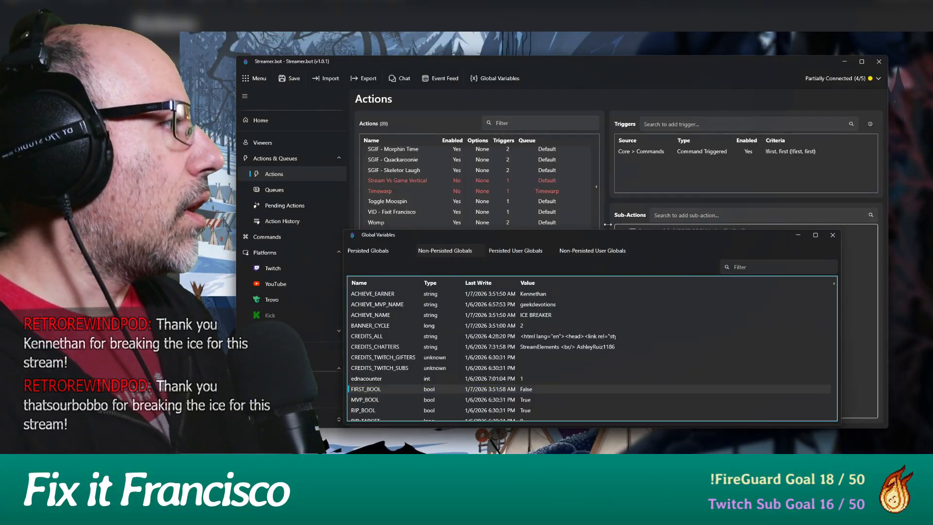
Step: Close the Global Variables window and collapse every expanded group in the Actions list
click(833, 237)
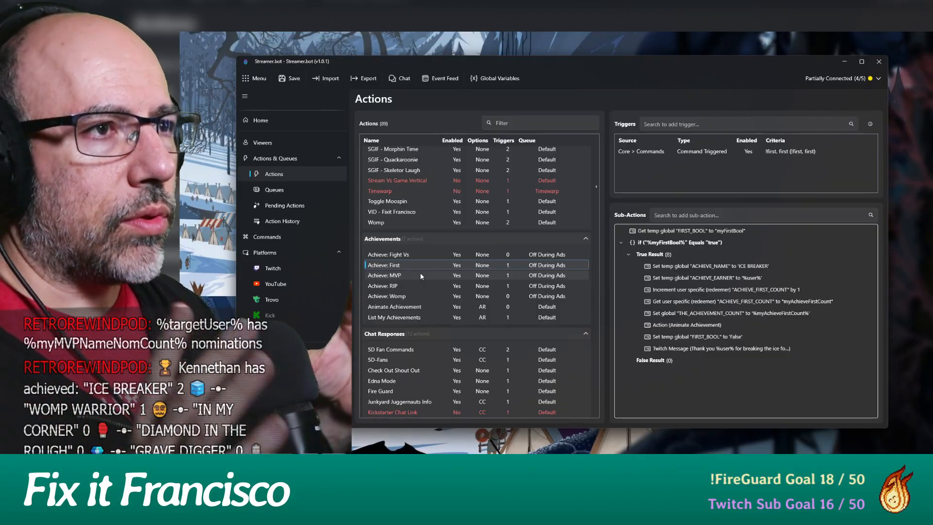
scroll(420, 273, down, 5)
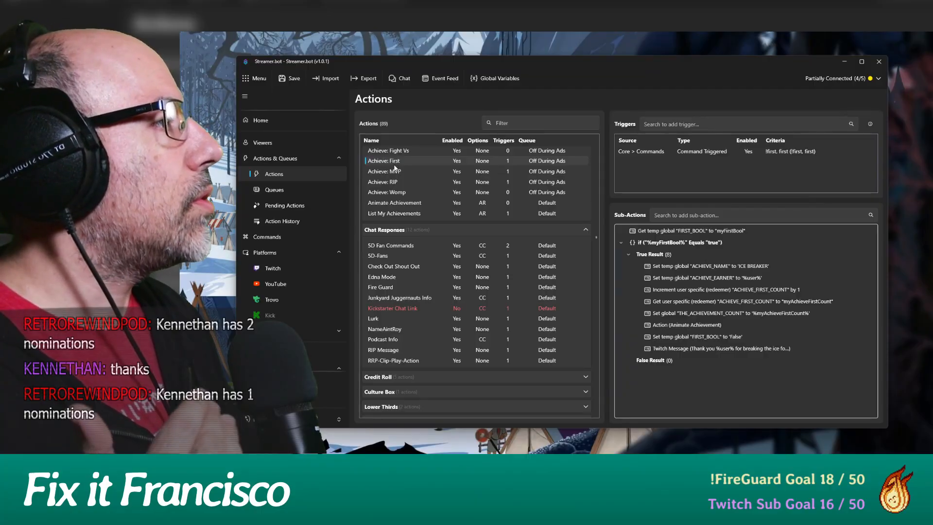
scroll(393, 172, up, 4)
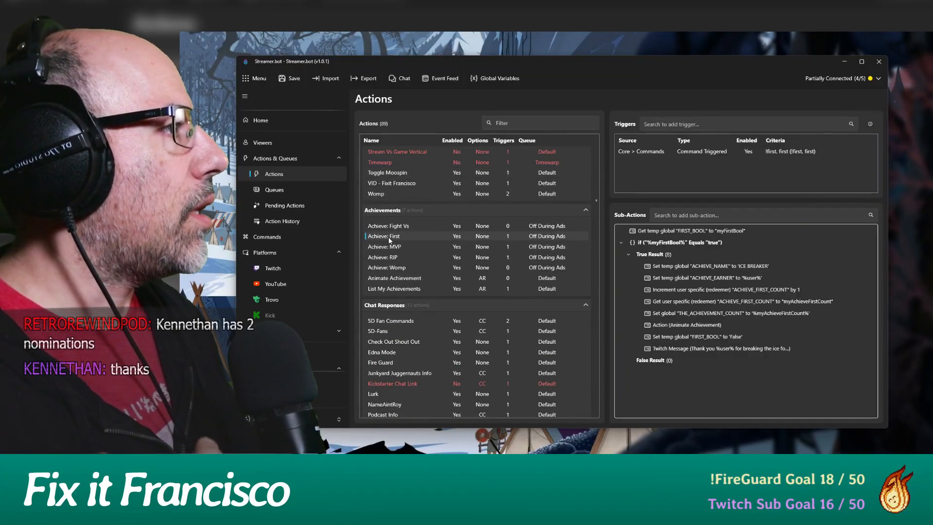
scroll(414, 237, up, 6)
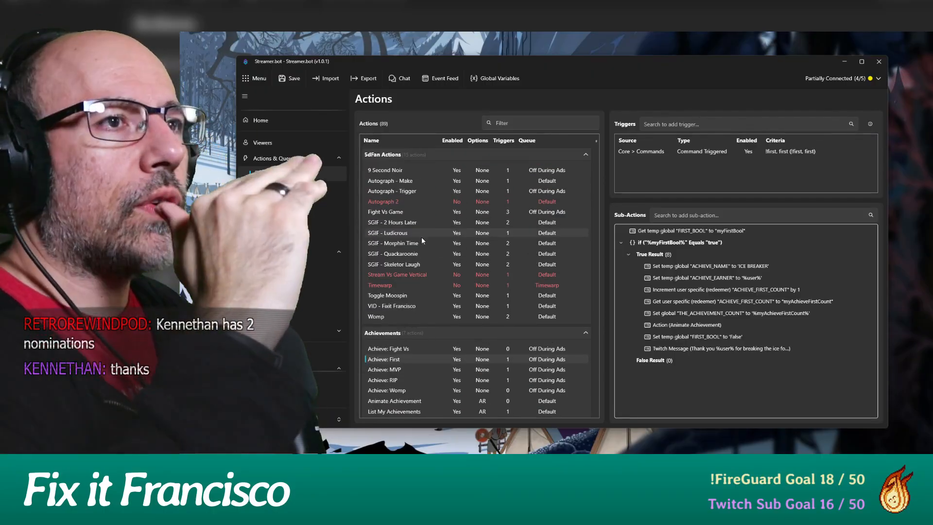
click(384, 155)
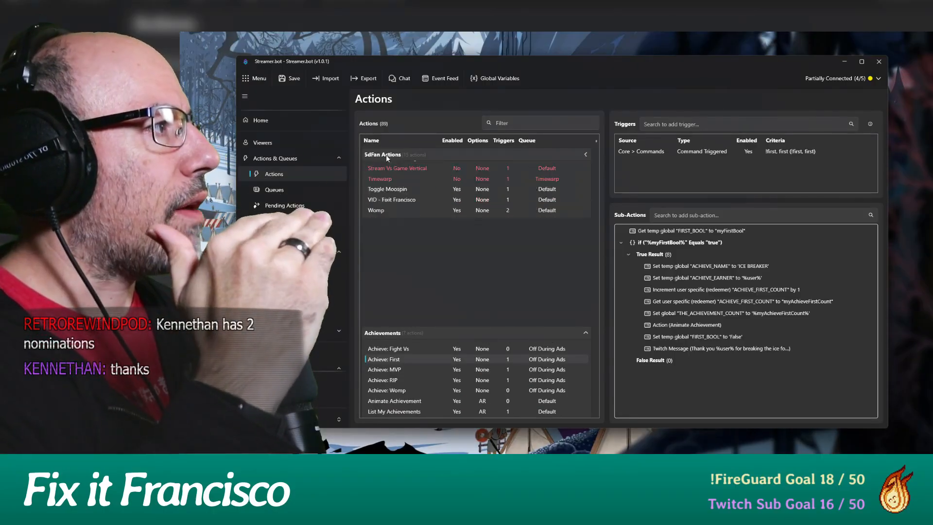
click(391, 170)
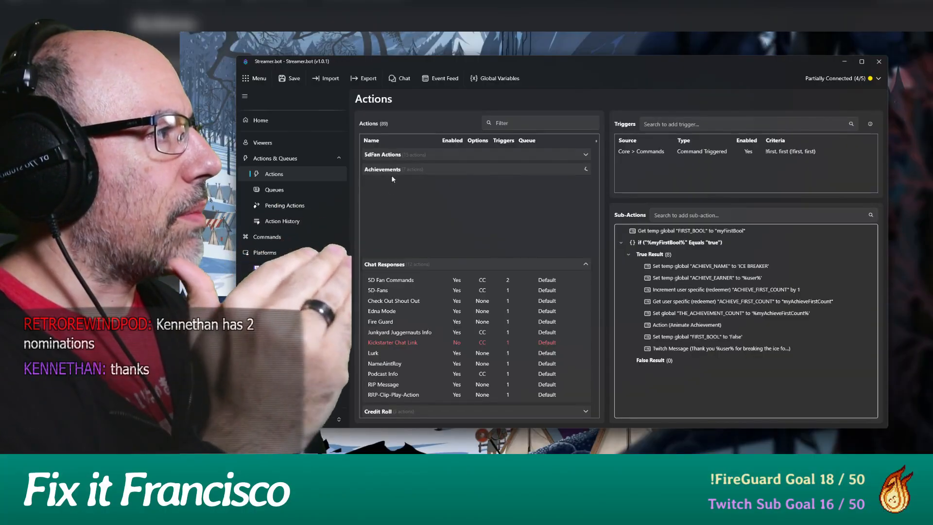
click(388, 185)
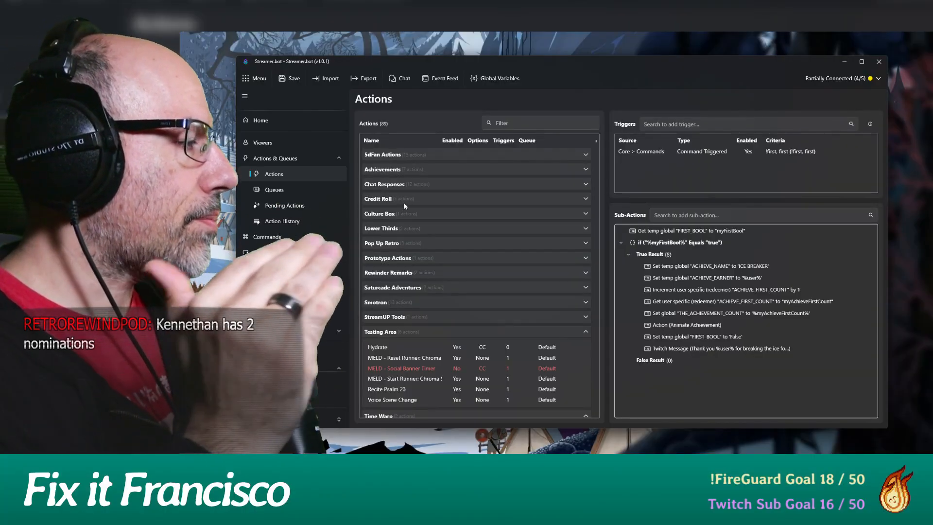
click(419, 331)
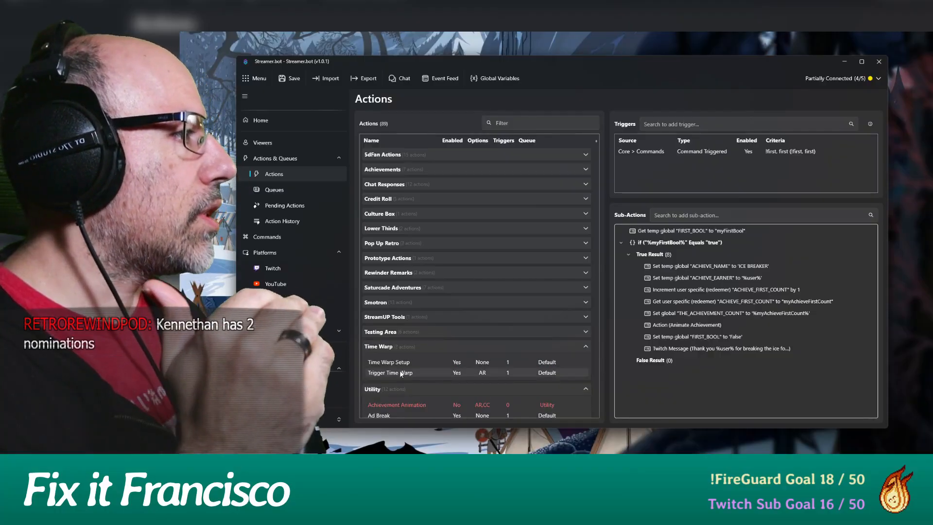
click(407, 346)
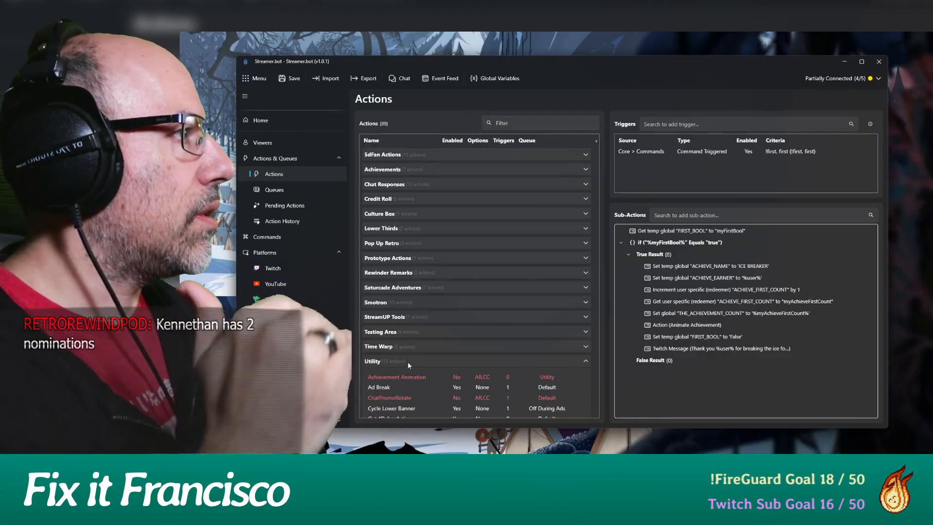
click(407, 361)
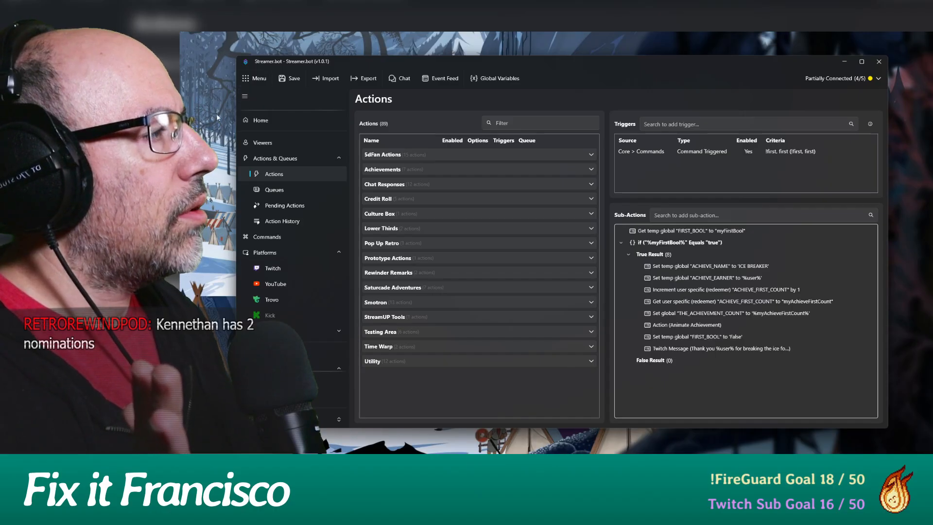
Step: Return to the Actions page from Home and start a new action named First Action
click(265, 120)
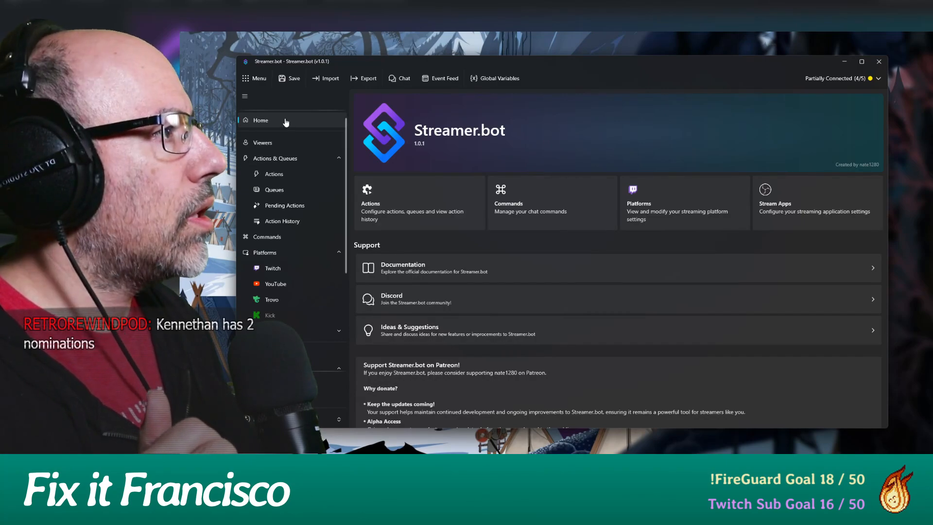
click(274, 174)
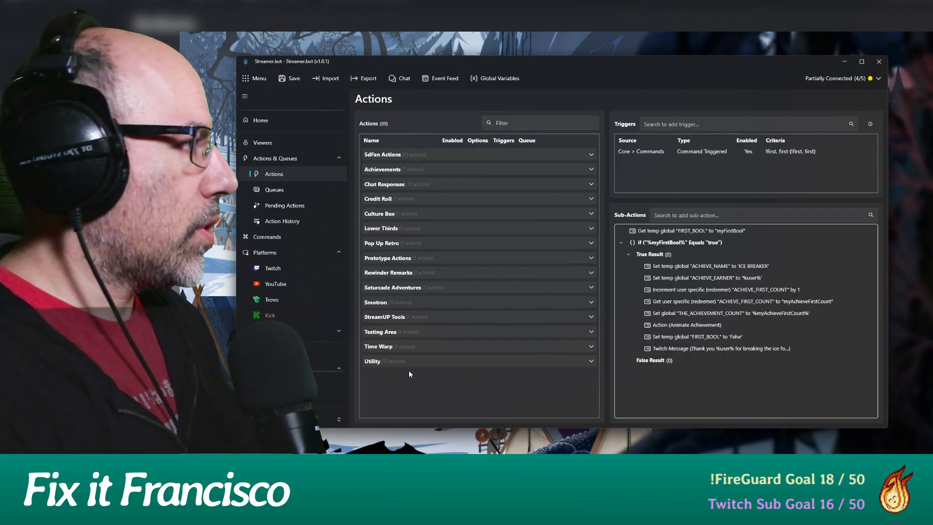
right_click(413, 385)
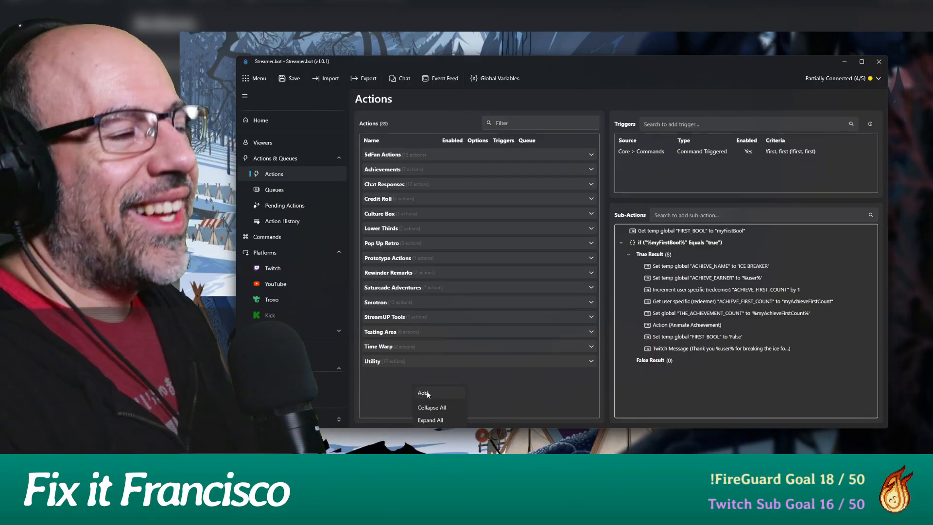
click(431, 394)
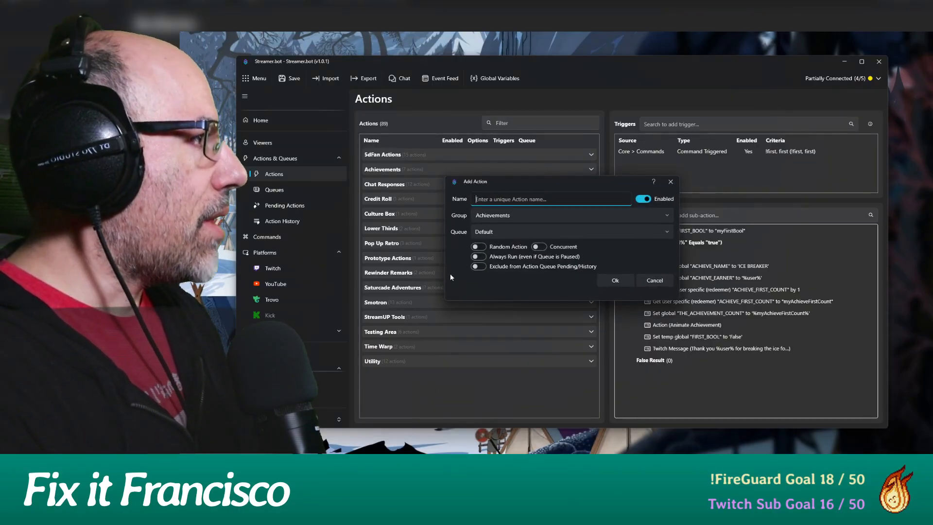
drag(541, 181, 519, 173)
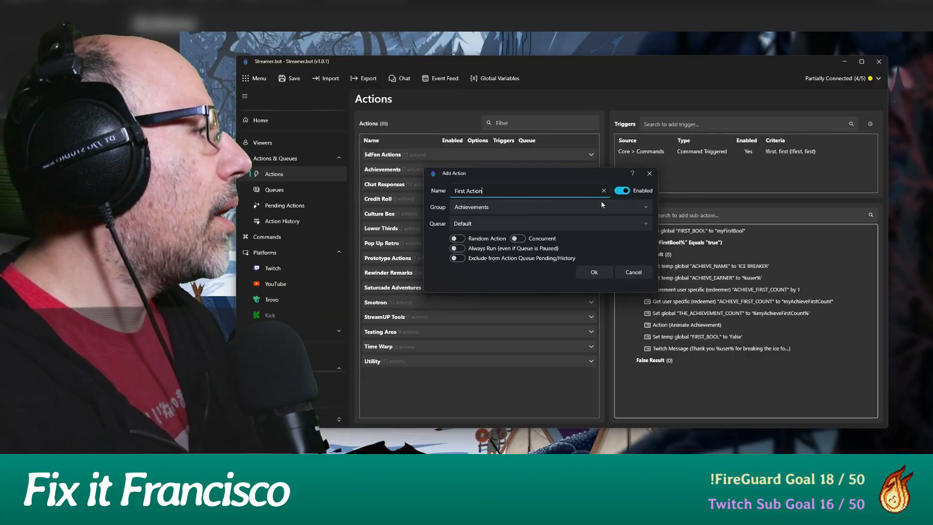
key(Tab)
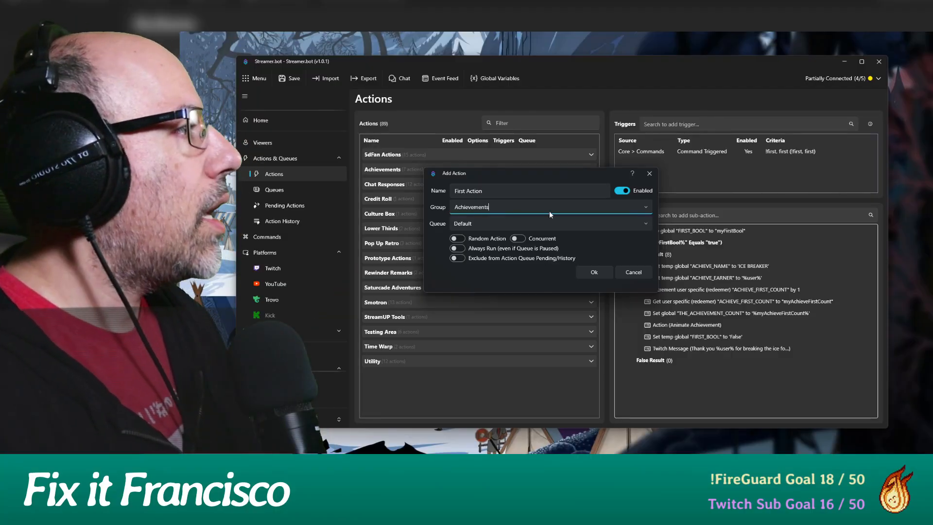
click(644, 210)
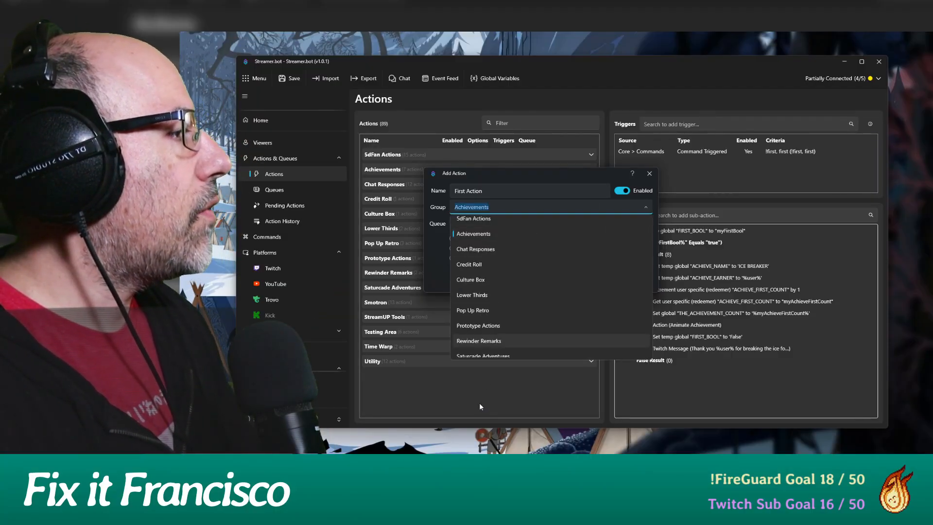
scroll(486, 272, down, 5)
scroll(502, 279, up, 5)
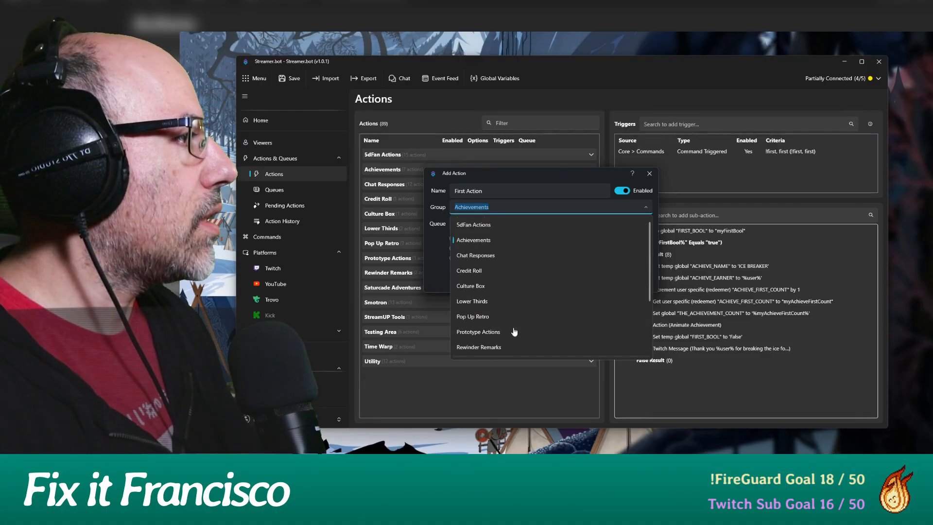
click(502, 209)
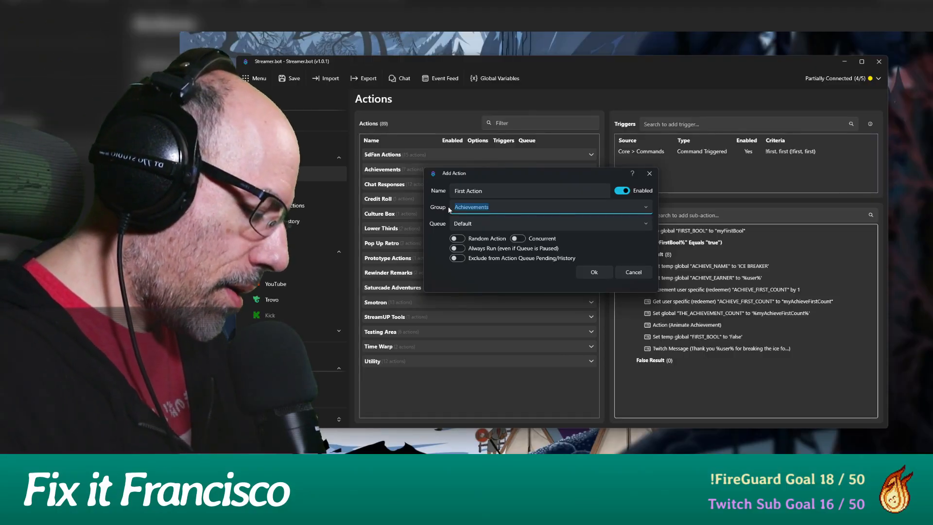
text(Tes)
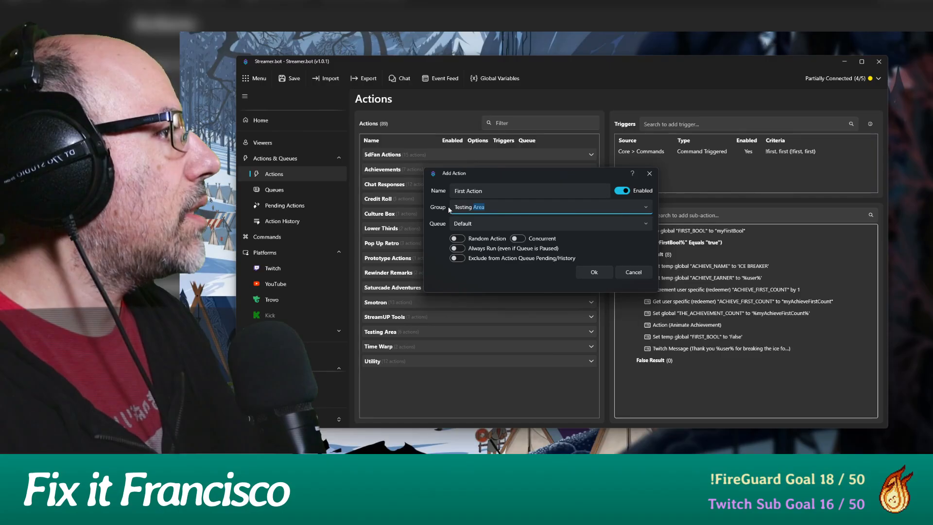
text(ting A)
key(BackSpace)
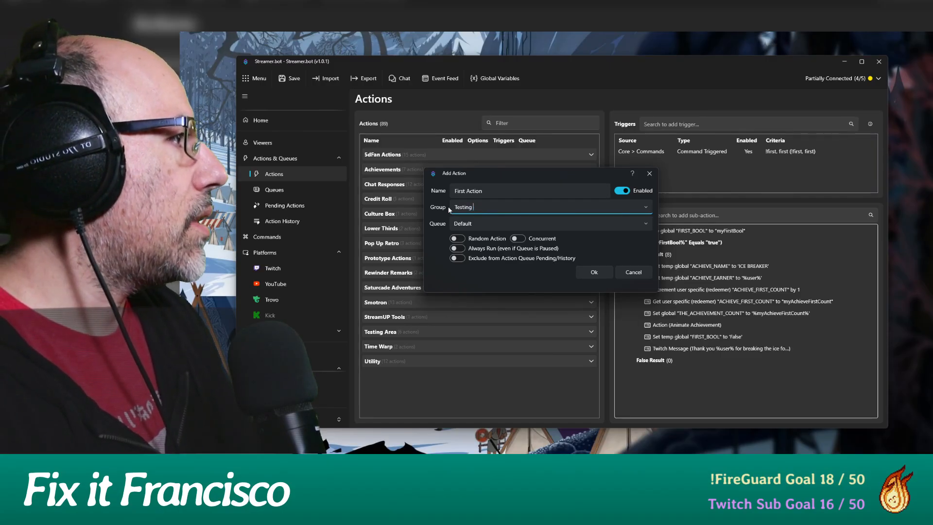
text(First Actions)
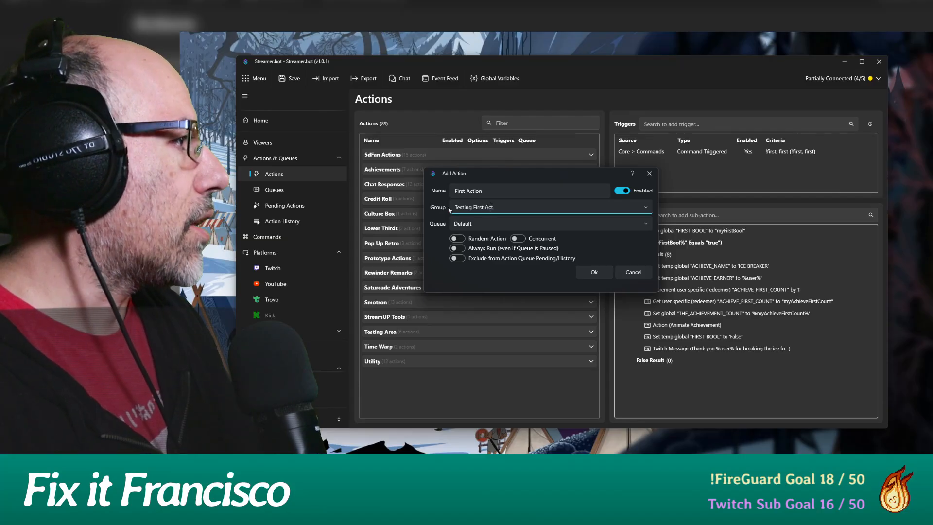
key(BackSpace)
key(BackSpace)
key(BackSpace)
key(BackSpace)
key(BackSpace)
key(BackSpace)
key(BackSpace)
key(BackSpace)
key(BackSpace)
key(BackSpace)
key(BackSpace)
key(BackSpace)
key(BackSpace)
key(BackSpace)
key(BackSpace)
key(BackSpace)
key(BackSpace)
key(BackSpace)
key(BackSpace)
key(BackSpace)
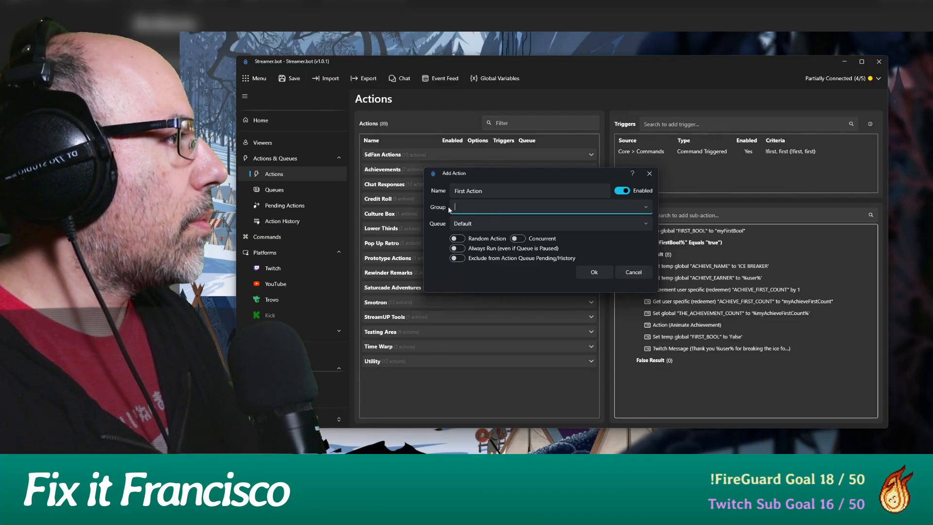
Step: Assign First Action to a new group named Streamerbot testing and create it with the Default queue
text(Streamerbot testing)
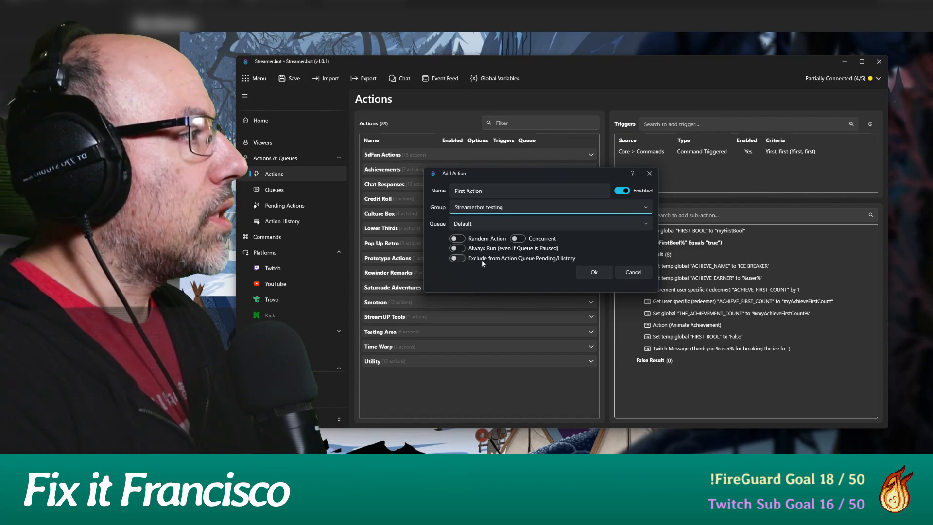
mouse_move(527, 259)
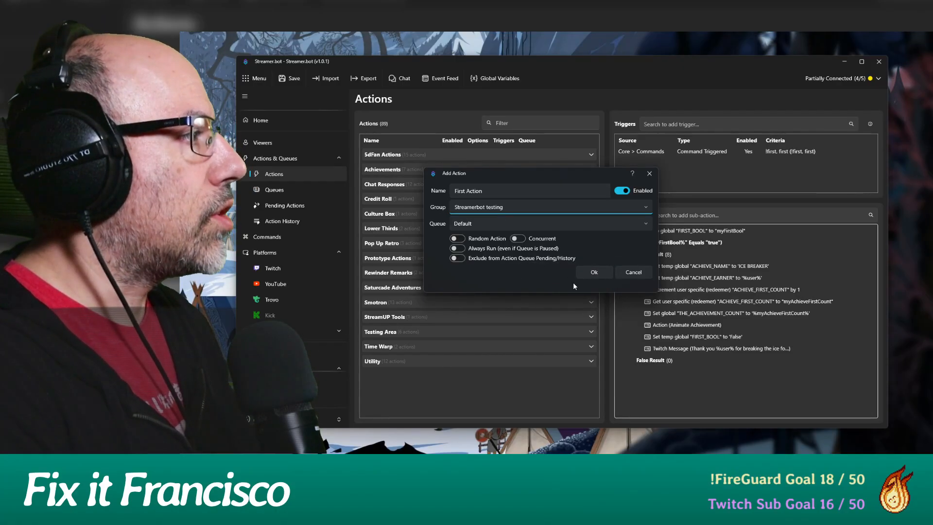
click(597, 274)
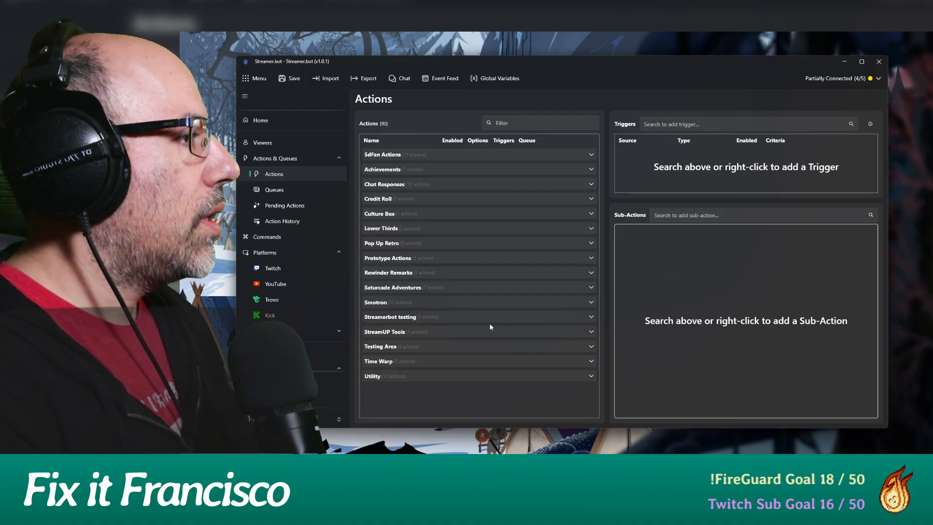
Step: Expand the Streamerbot testing group and start adding a Core Command Triggered trigger to First Action
click(431, 318)
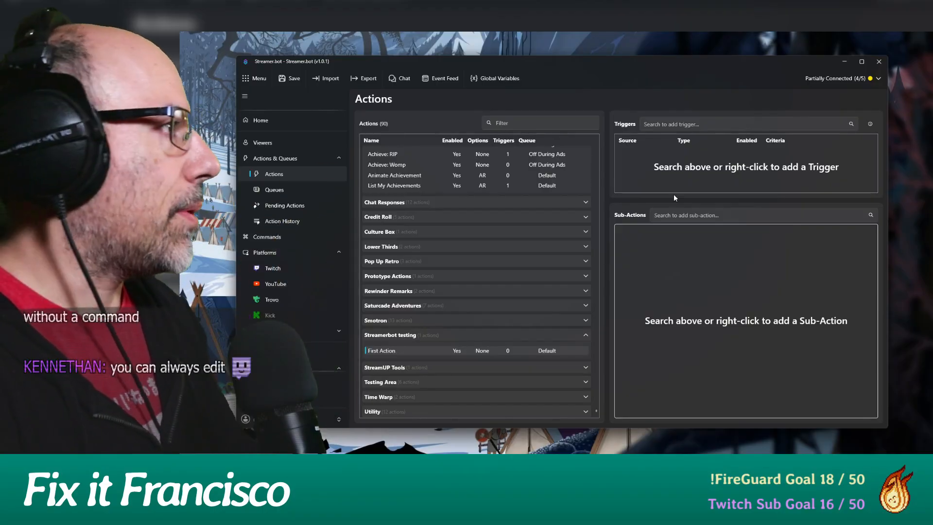
right_click(680, 168)
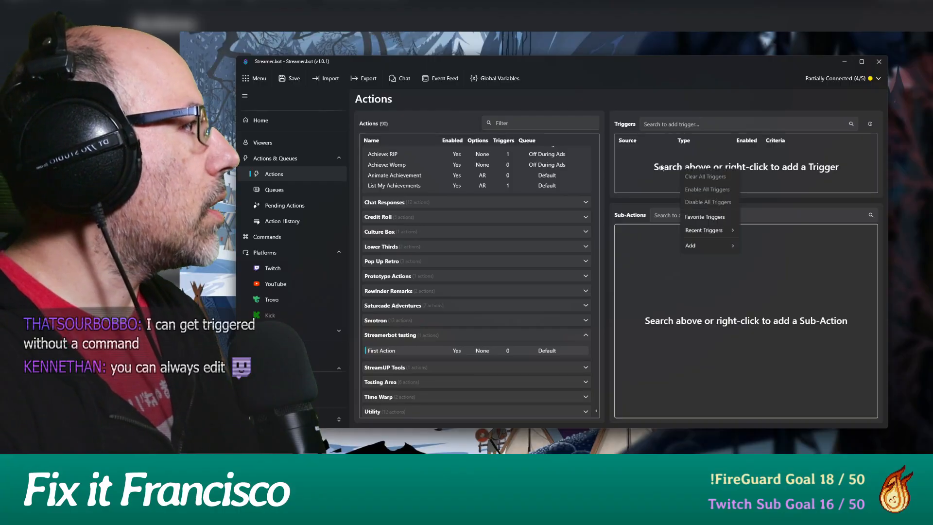
mouse_move(705, 249)
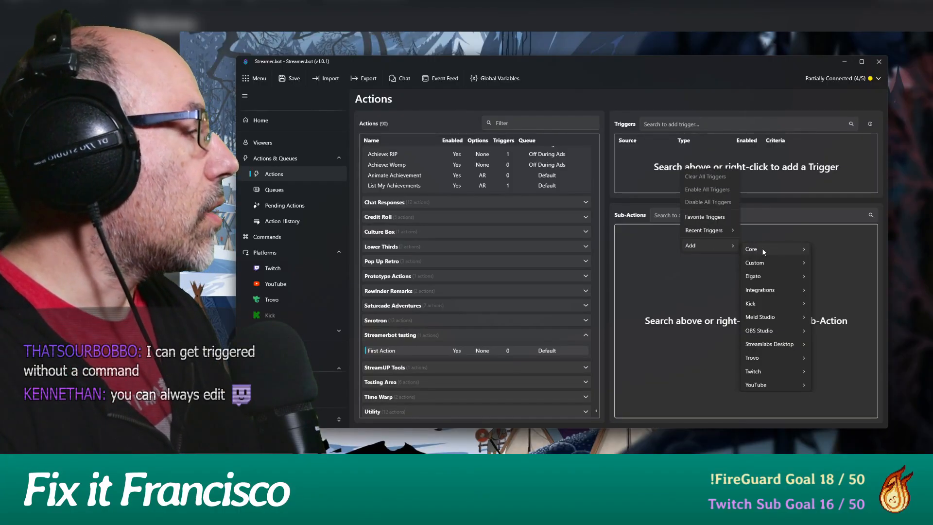
mouse_move(763, 250)
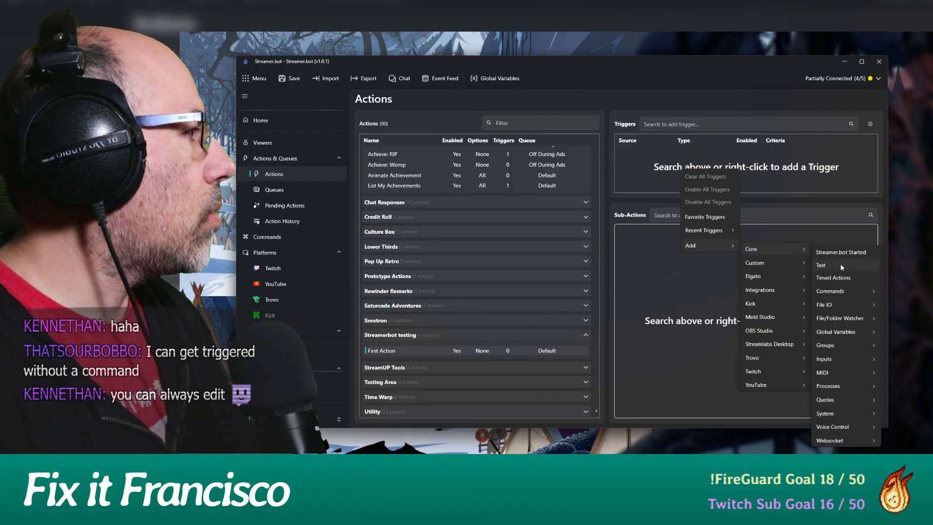
mouse_move(835, 292)
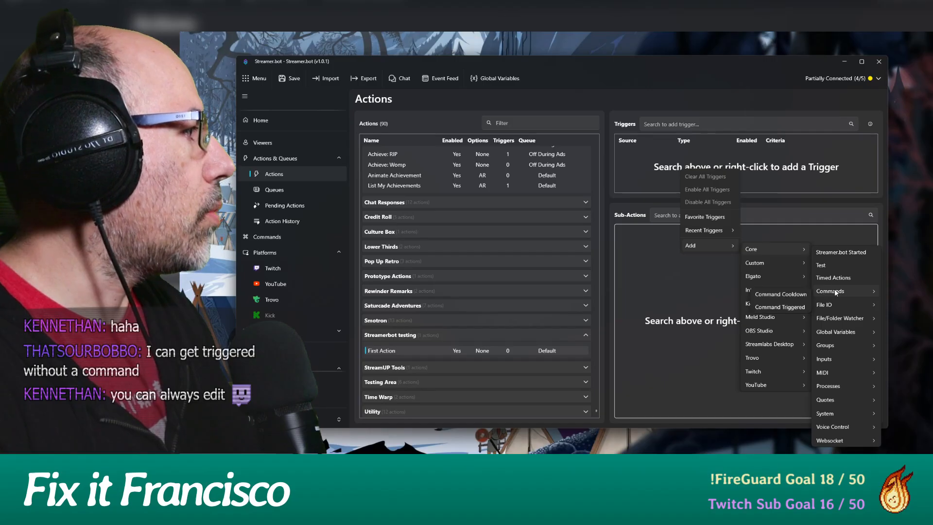
click(772, 308)
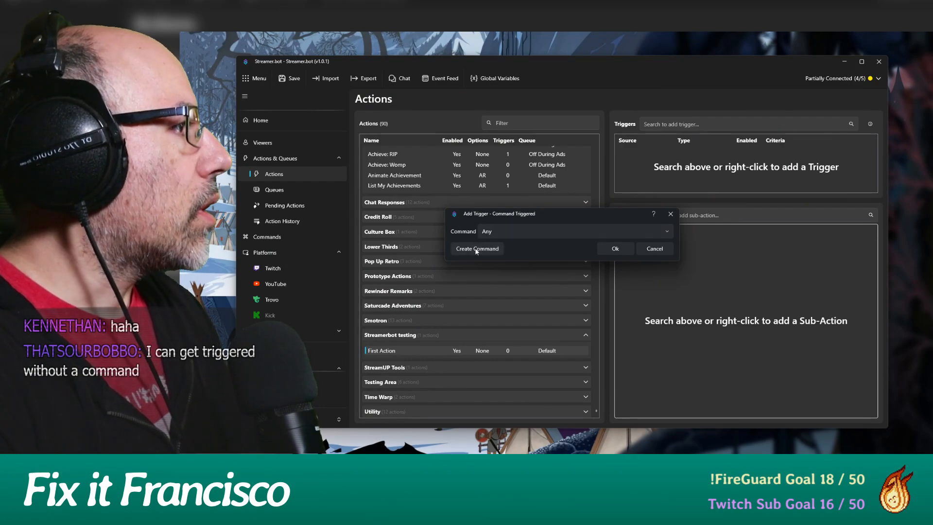
Step: Look through the existing commands available for the Command Triggered trigger and choose Any
click(516, 229)
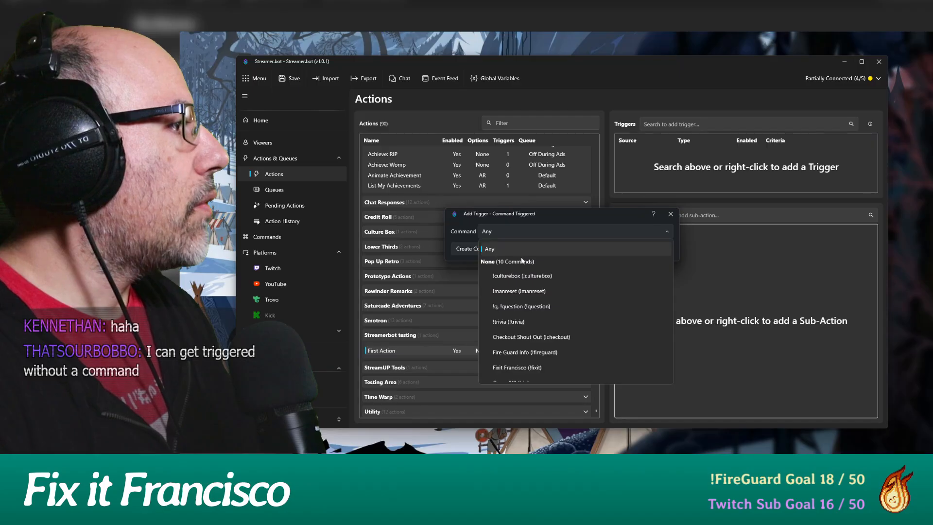
scroll(501, 250, down, 6)
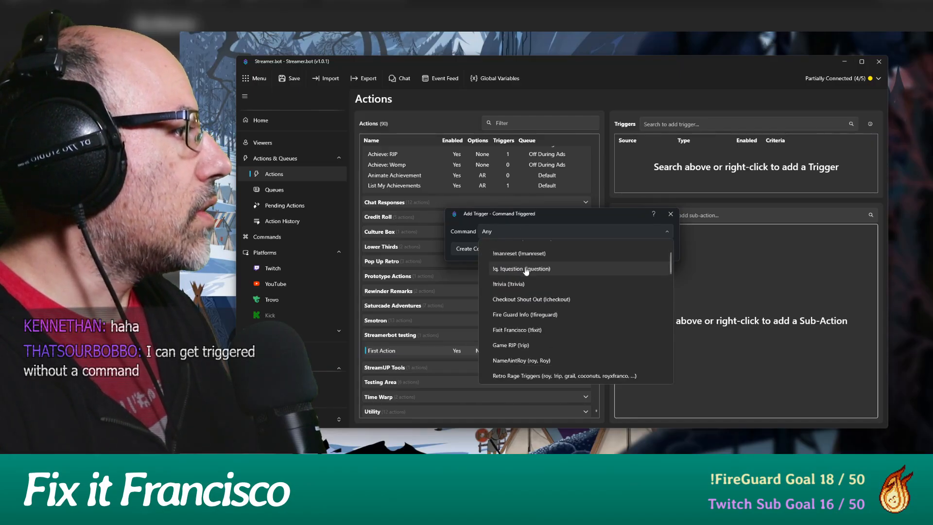
scroll(497, 251, up, 6)
click(498, 251)
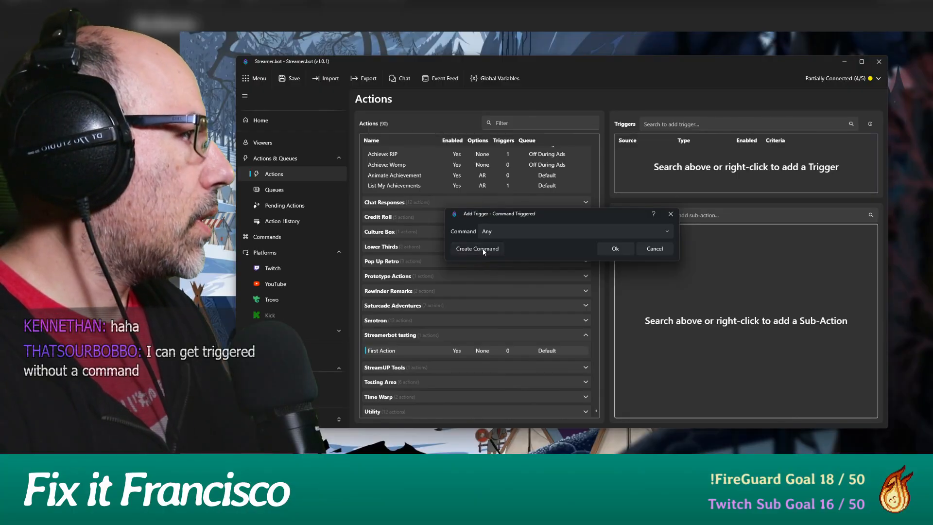
Step: Create a new command named First Command for the trigger, keeping its mode as Normal
click(483, 249)
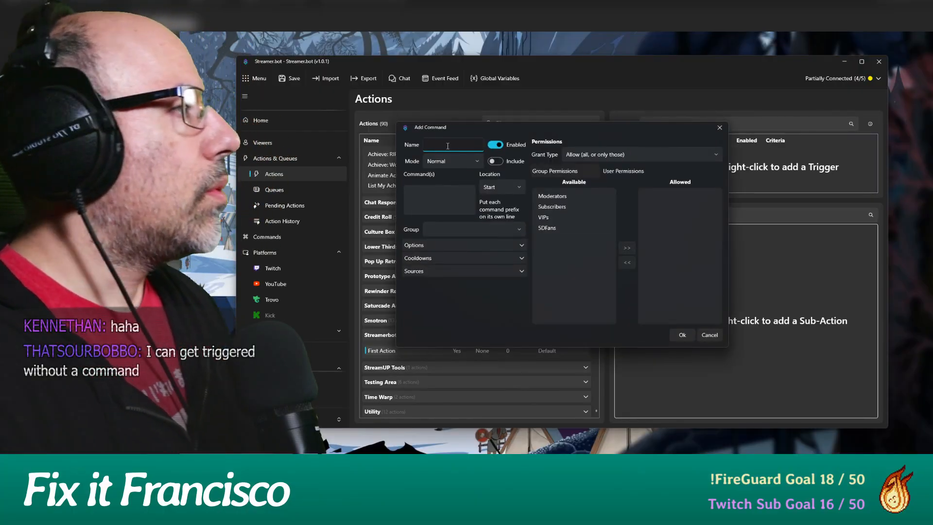
text(First Command)
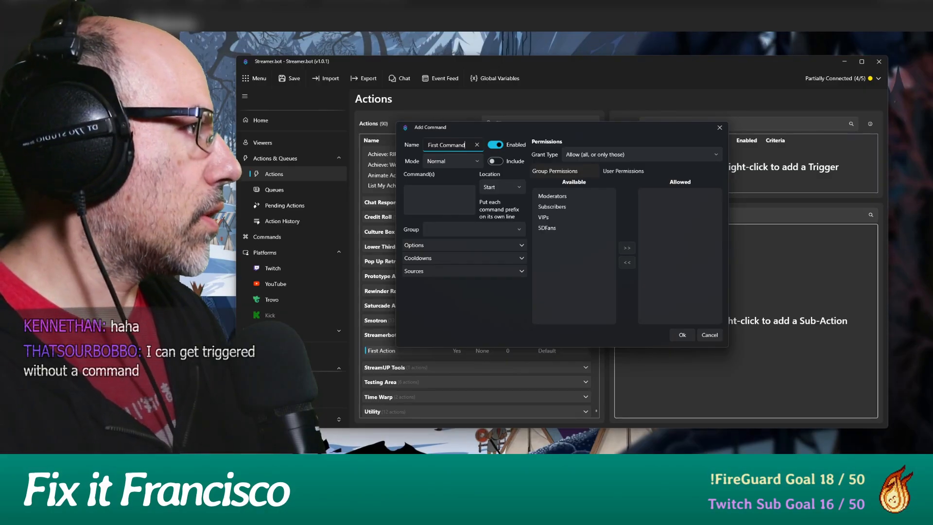
click(465, 161)
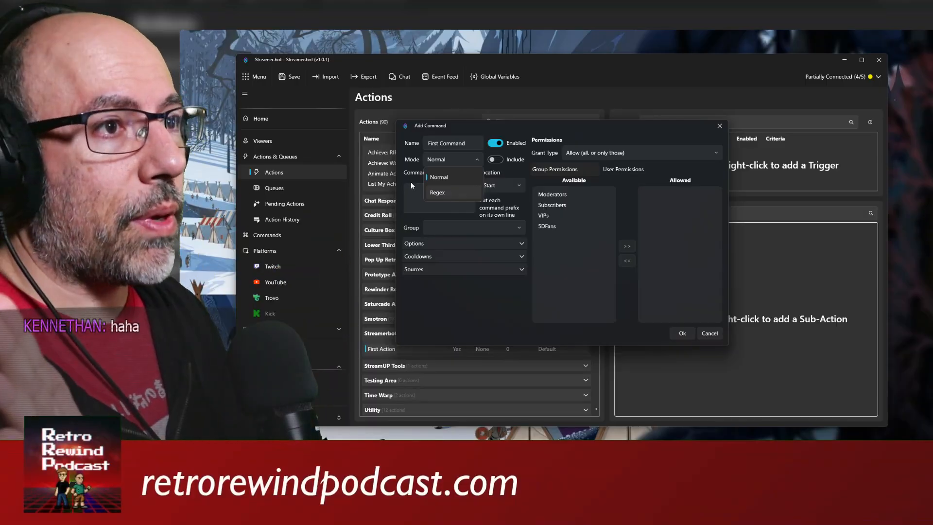
click(410, 194)
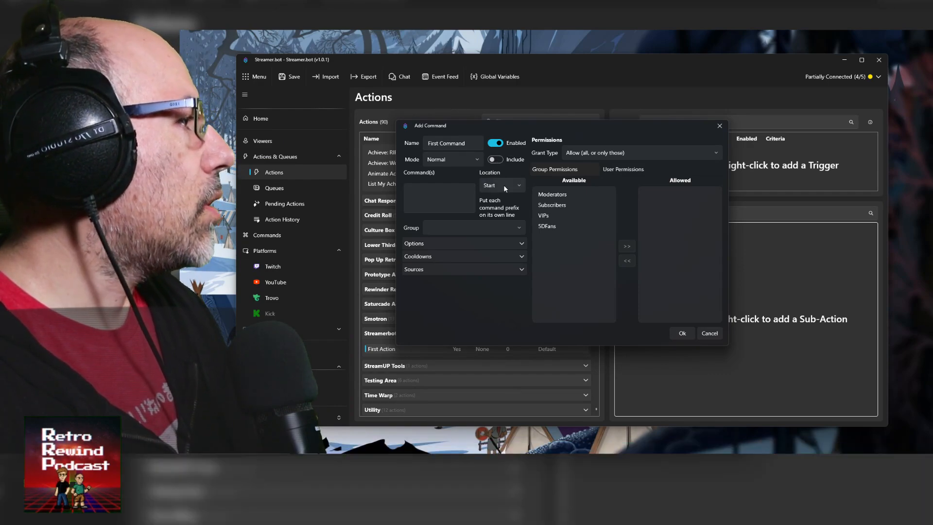
Step: Try the Exact and Anywhere locations for First Command, then set the location back to Start
click(490, 185)
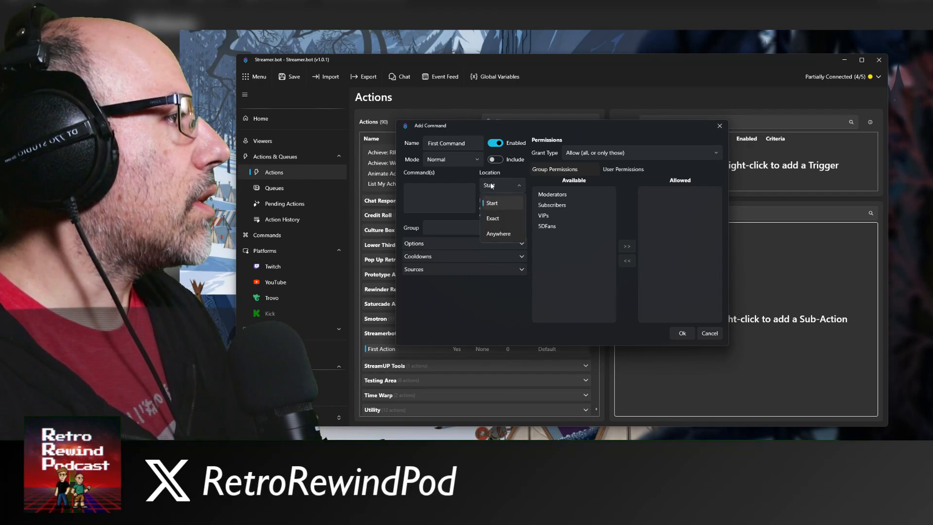
click(501, 222)
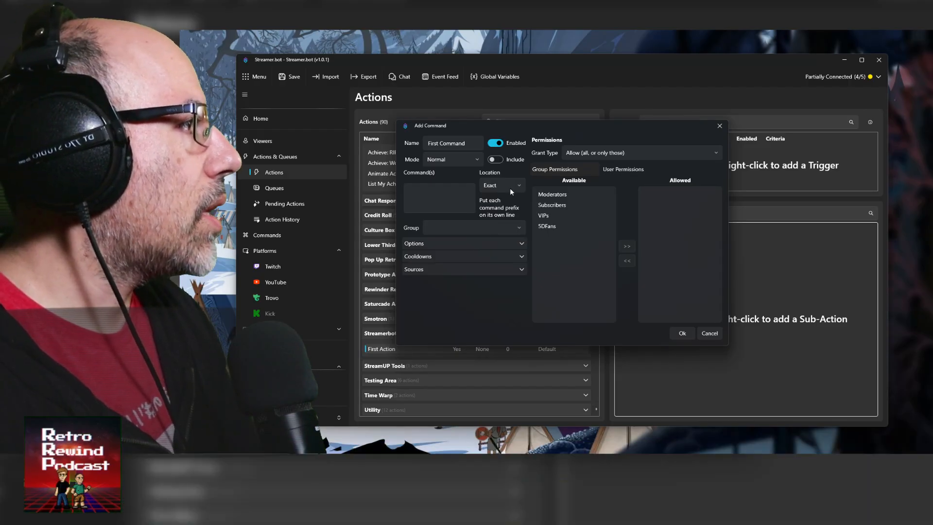
click(509, 188)
click(496, 234)
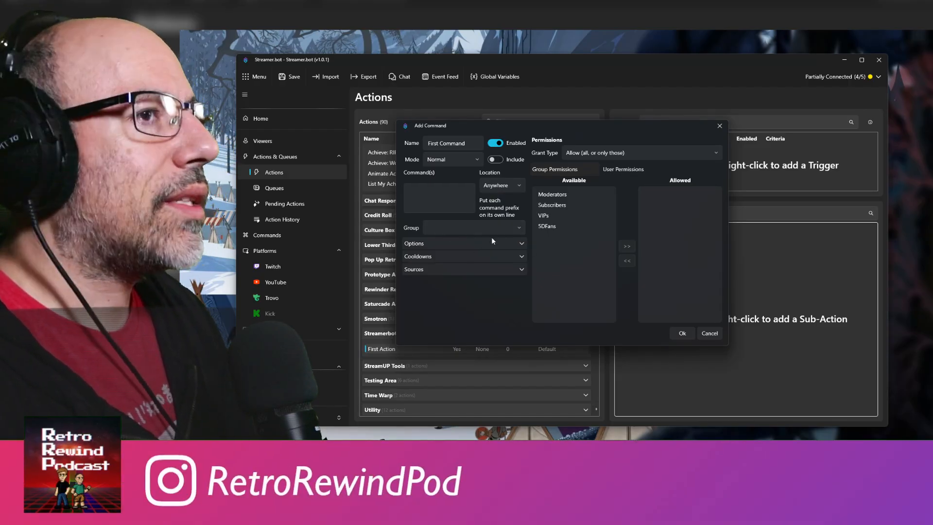
click(511, 185)
click(497, 197)
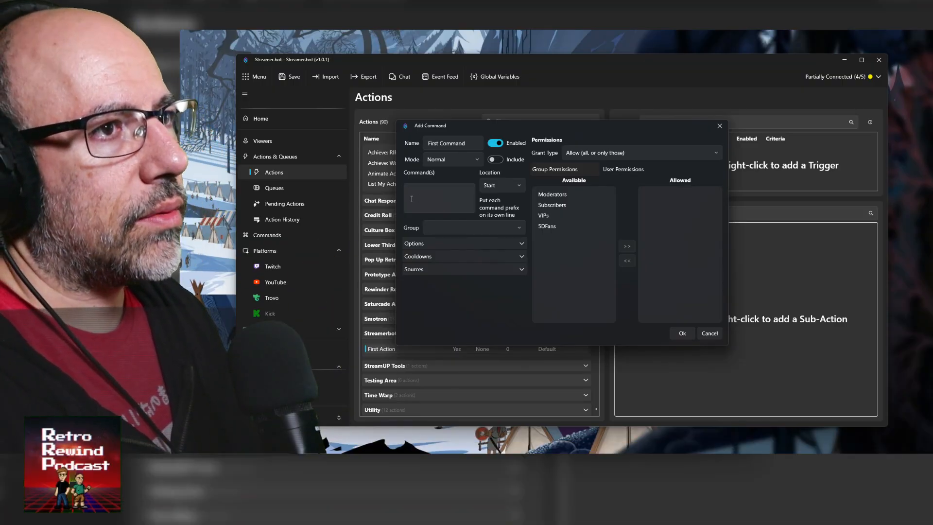
Step: Enter !firsthere as the chat command that calls First Command
click(419, 194)
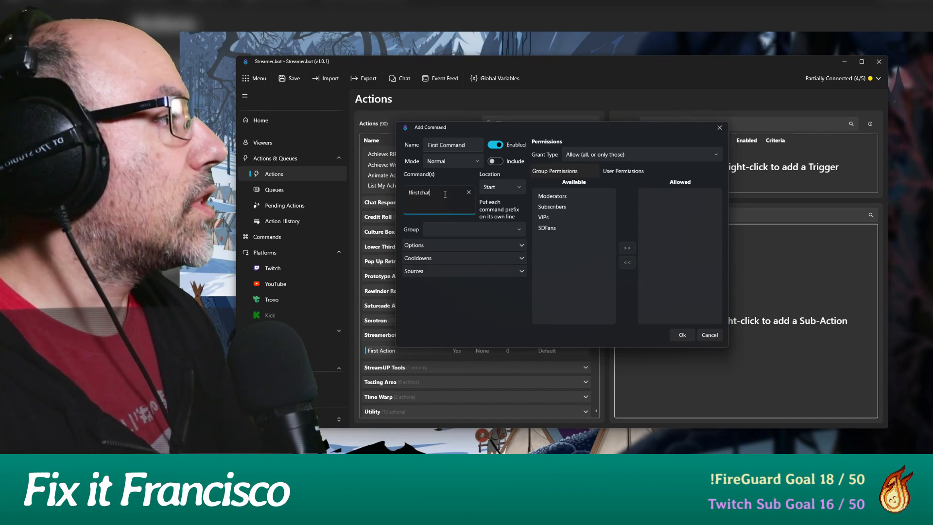
key(BackSpace)
key(BackSpace)
key(BackSpace)
key(BackSpace)
key(BackSpace)
key(BackSpace)
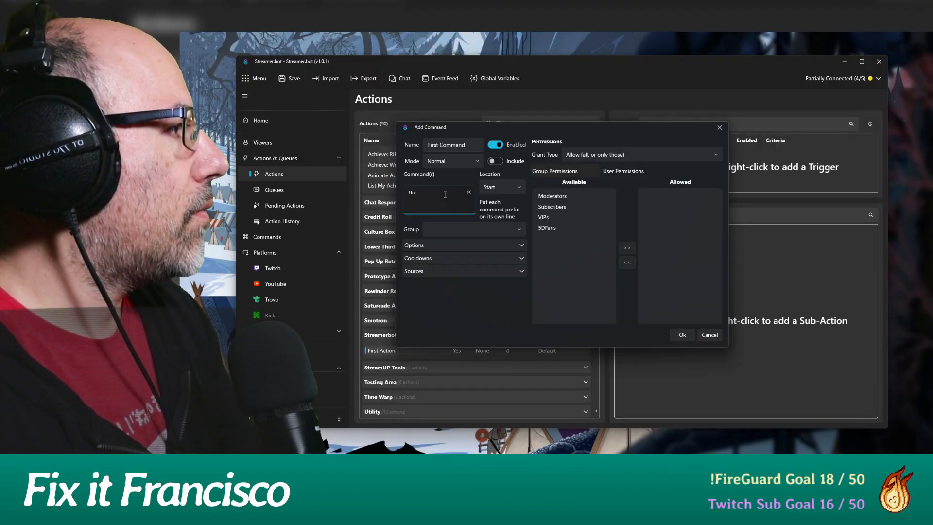
text(sthere)
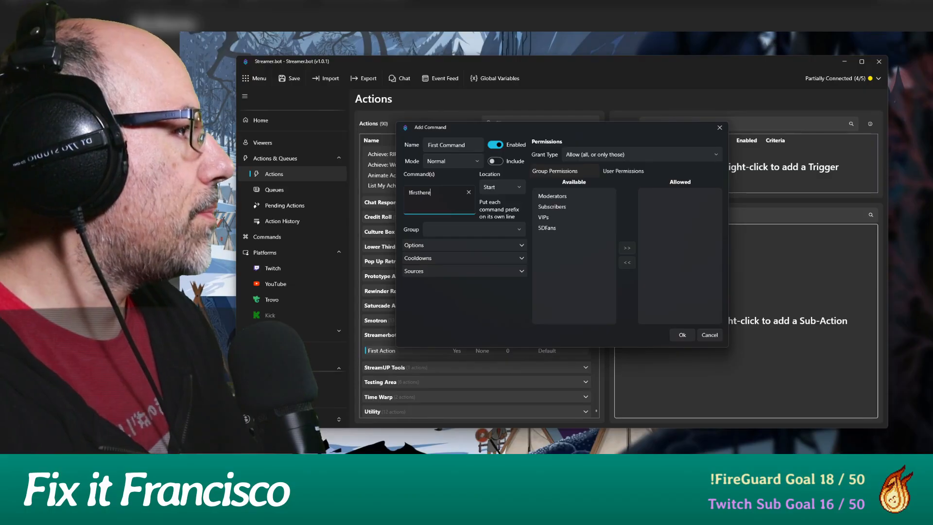
Step: Look through the existing command groups and First Command's options, switching Ignore Internal Messages off and back on
click(518, 231)
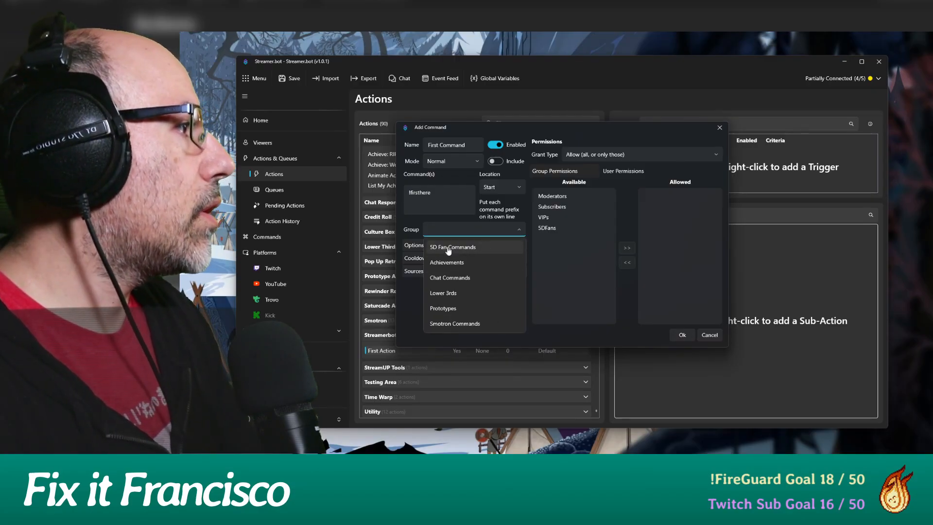
click(411, 315)
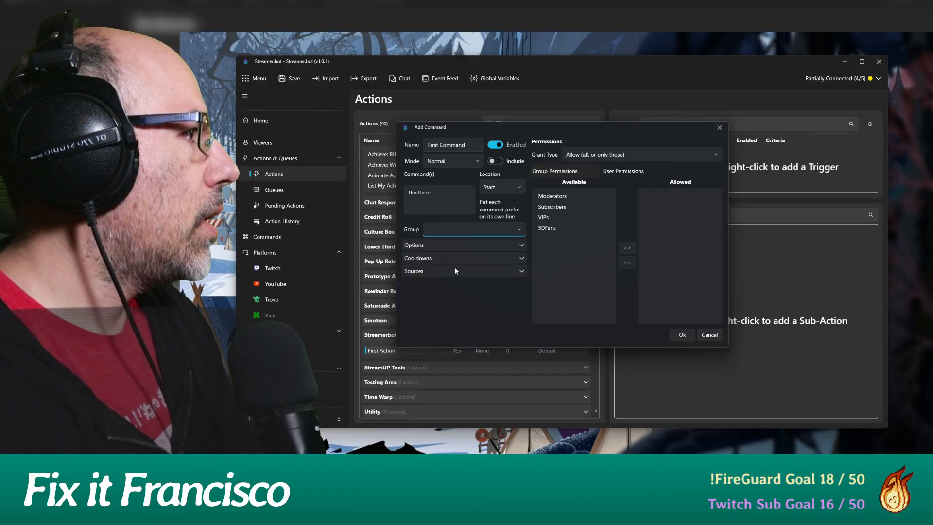
click(522, 246)
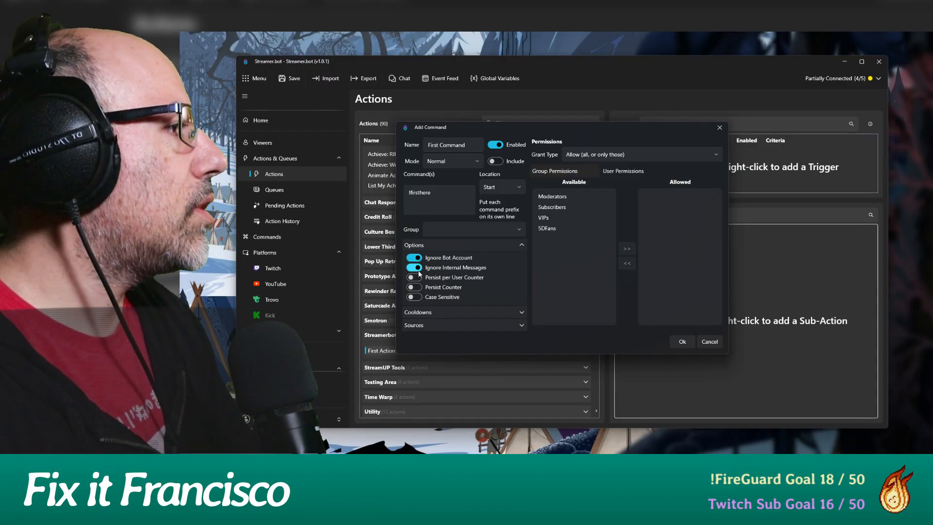
click(417, 267)
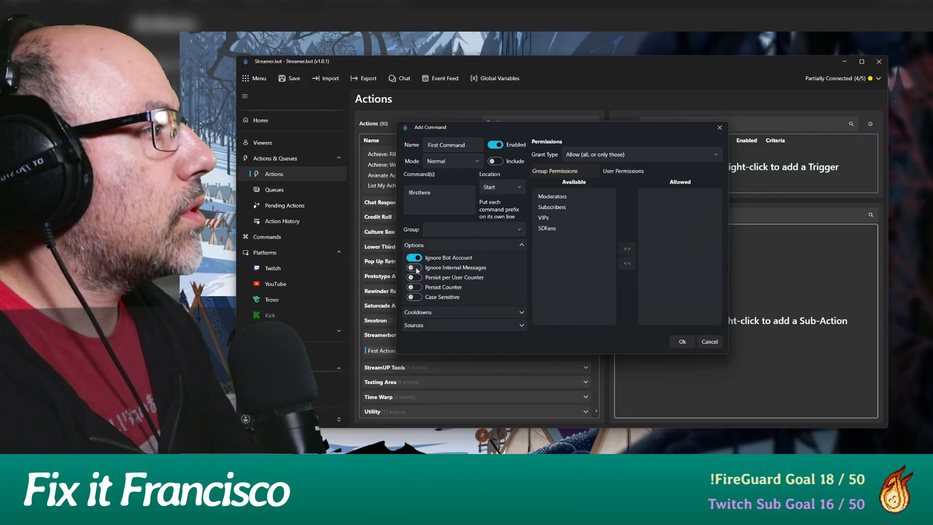
click(414, 267)
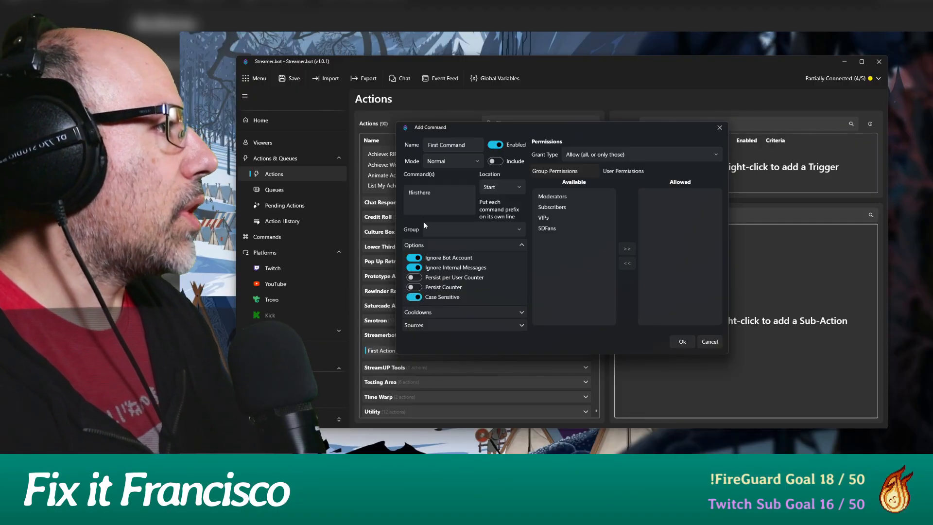
Step: Try the command as !Firsthere, turn Case Sensitive off, and restore the lowercase !firsthere
click(423, 200)
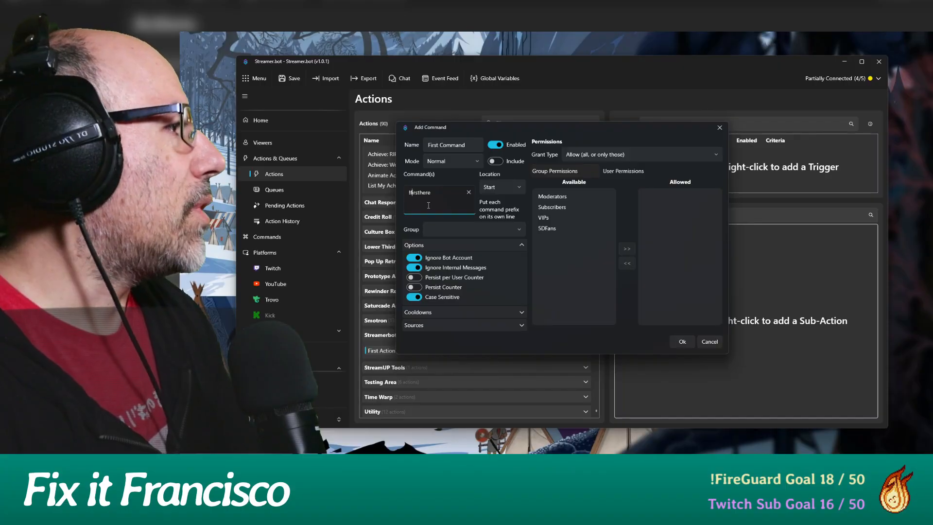
key(BackSpace)
text(F)
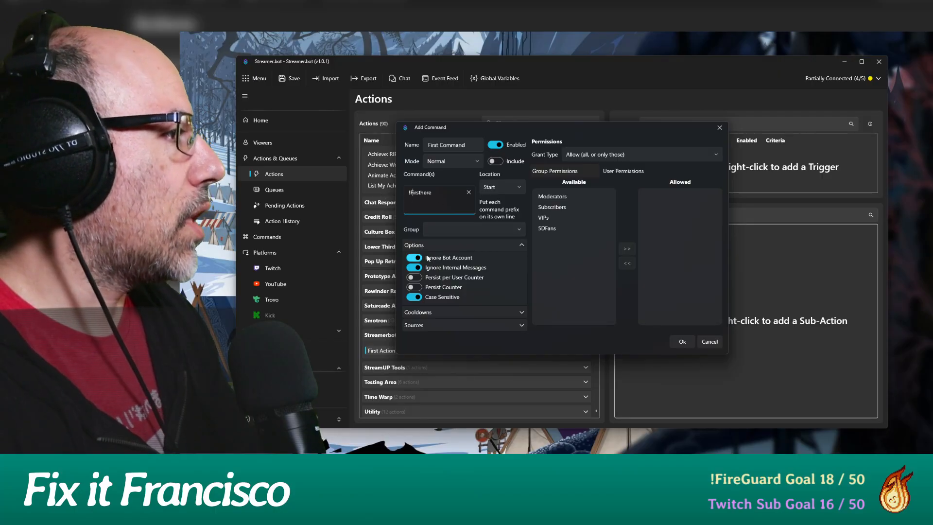
click(416, 297)
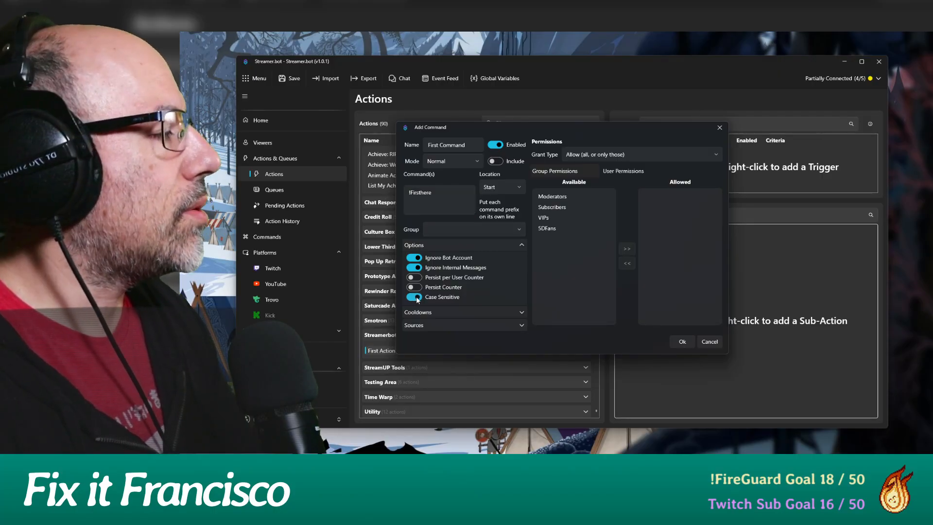
click(414, 191)
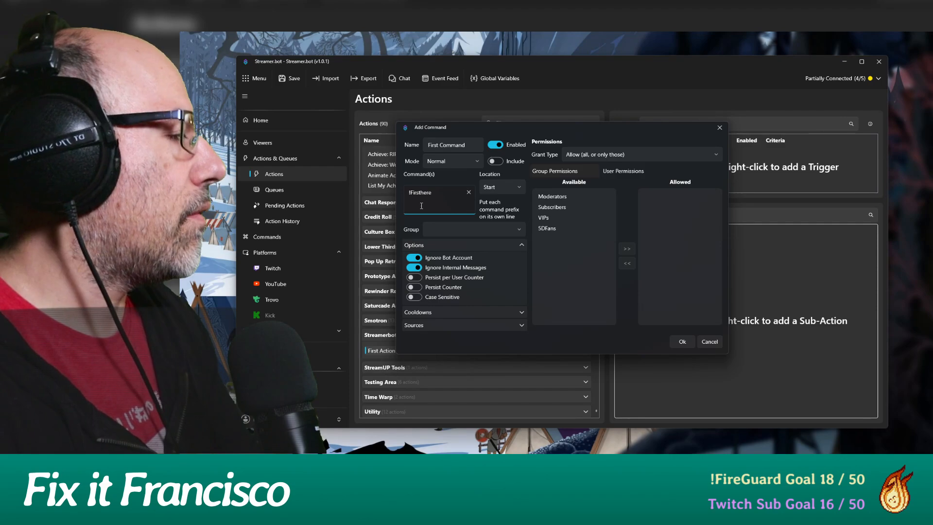
key(BackSpace)
text(f)
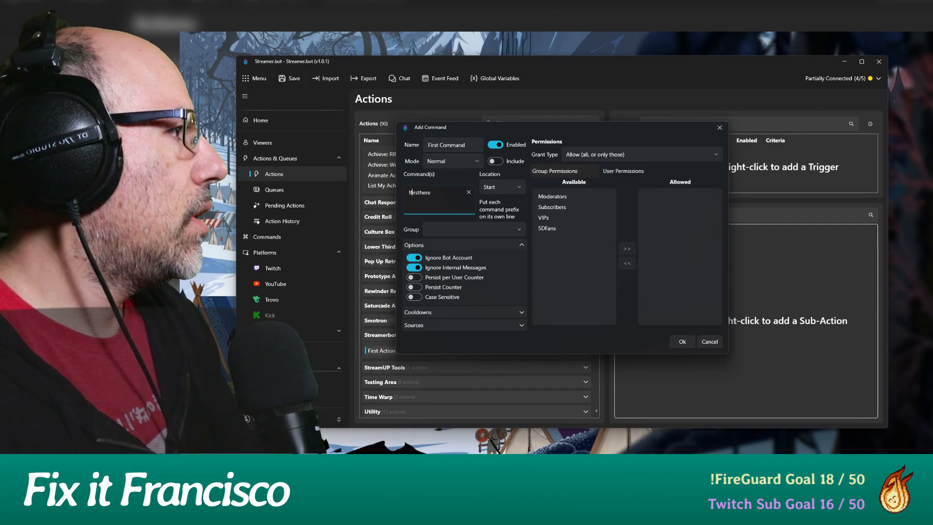
Step: Examine First Command's global and user cooldowns and its available message sources, keeping Twitch Message selected
click(520, 246)
click(523, 259)
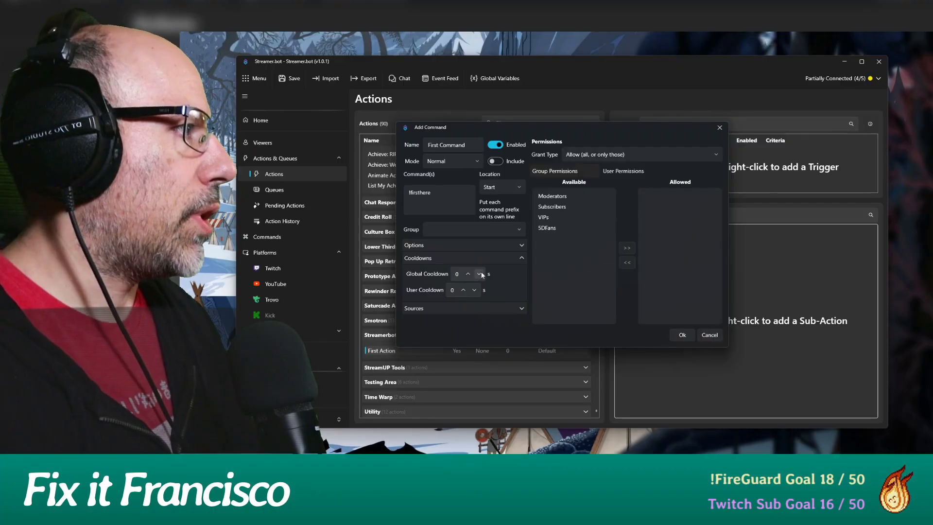
click(518, 309)
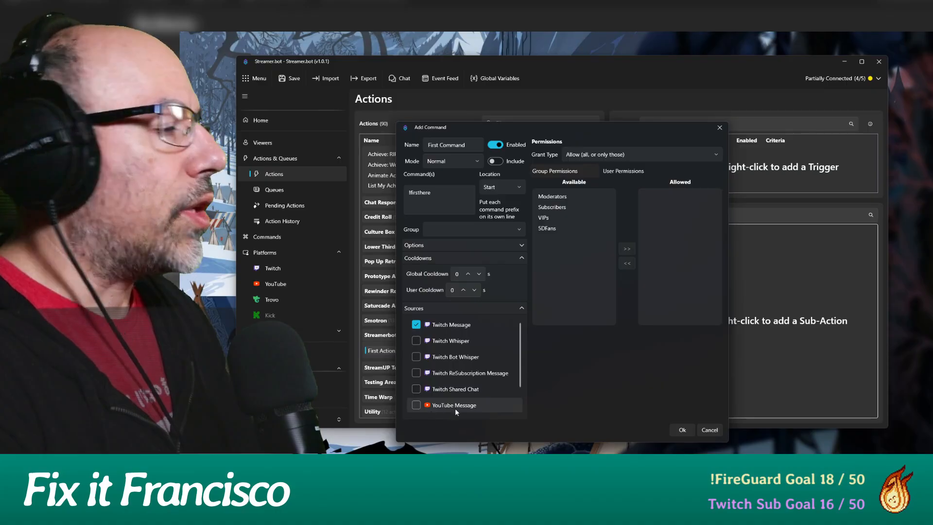
scroll(462, 396, down, 1)
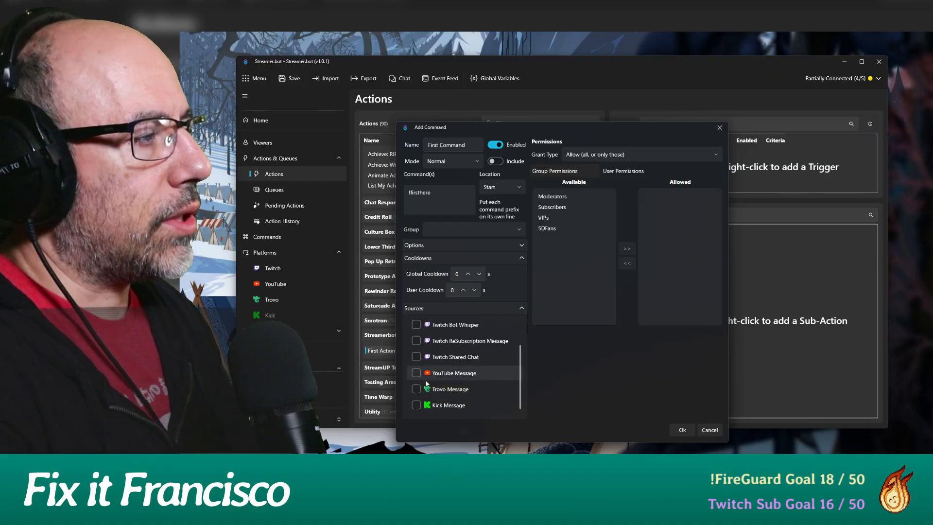
scroll(447, 383, up, 1)
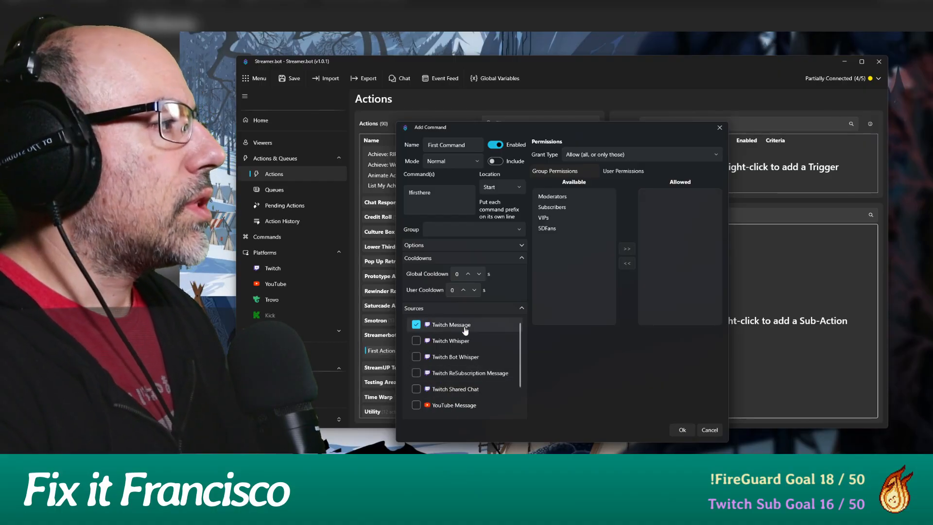
click(485, 326)
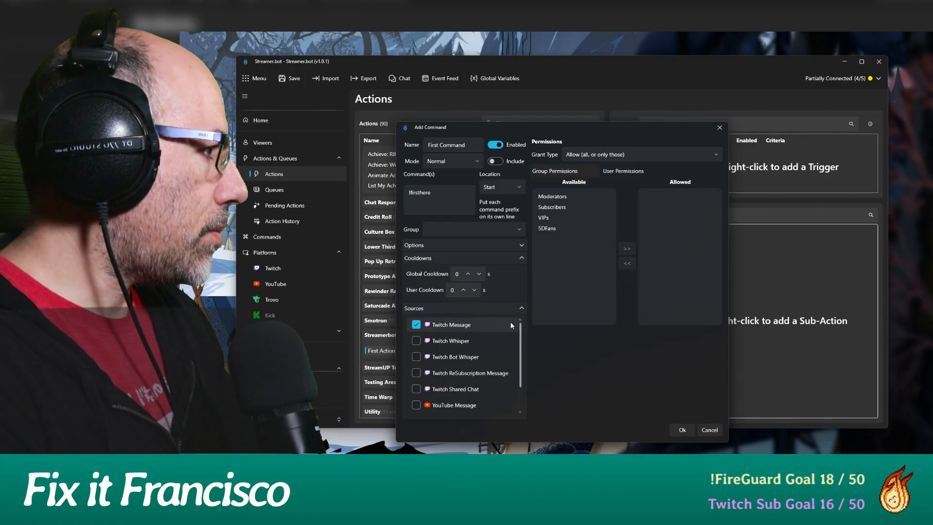
click(520, 307)
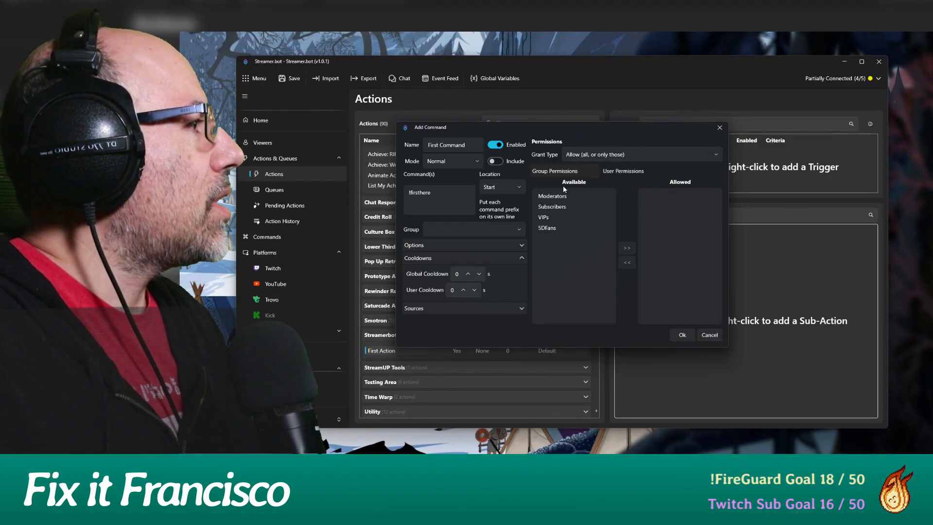
Step: Try the Deny grant type in the permissions and set it back to Allow (all, or only those)
click(651, 156)
click(631, 189)
click(640, 152)
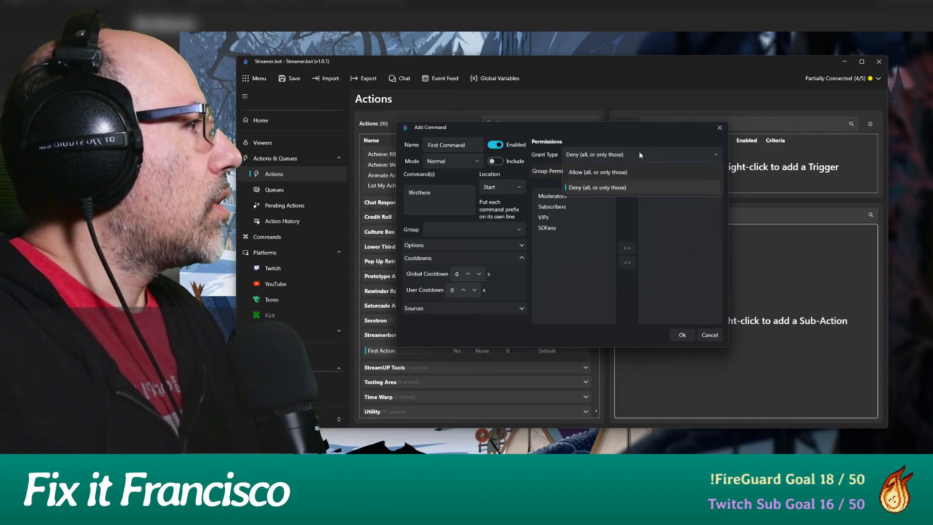
click(625, 173)
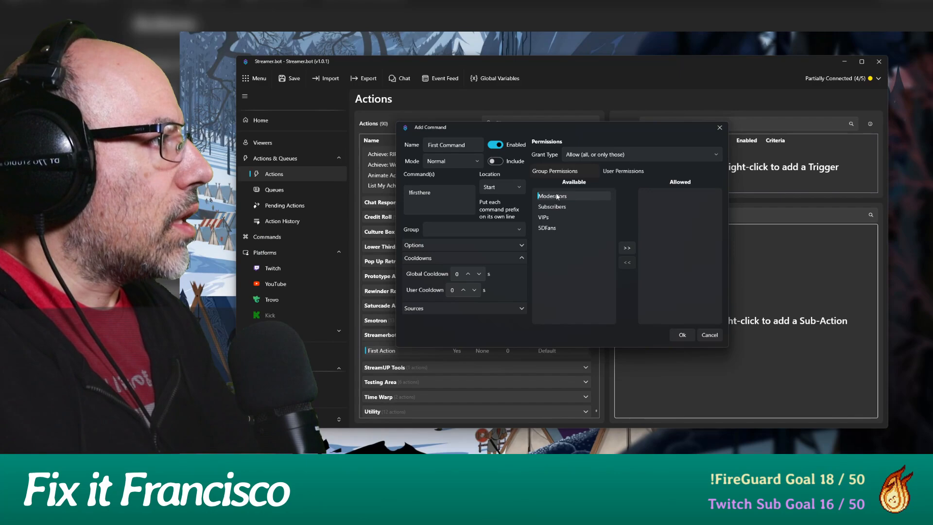
Step: Try Moderators as the permitted group under both the Allow and Deny grant types, then return to Allow and remove the group
click(628, 248)
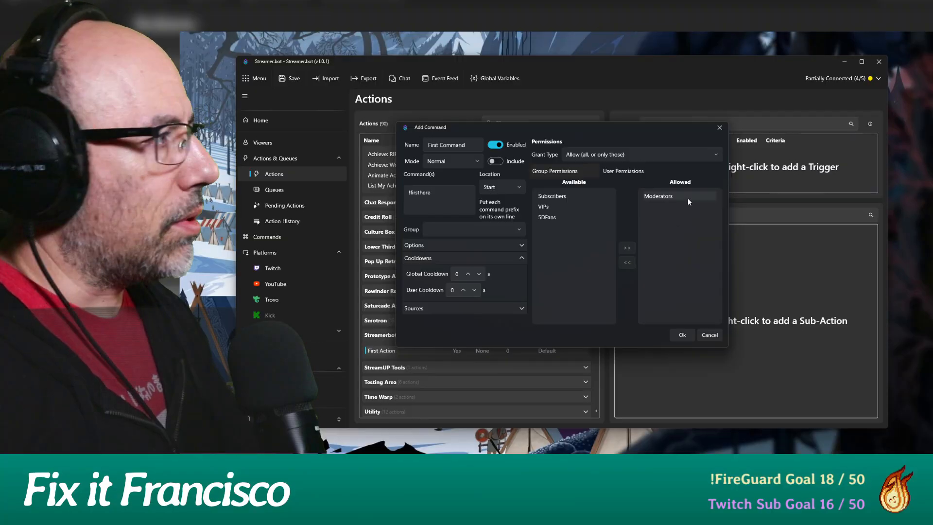
click(620, 156)
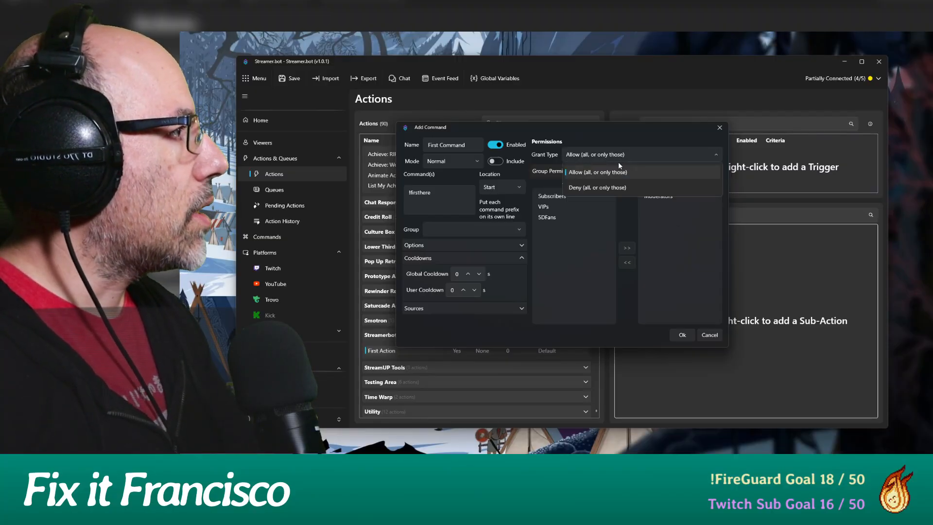
click(607, 187)
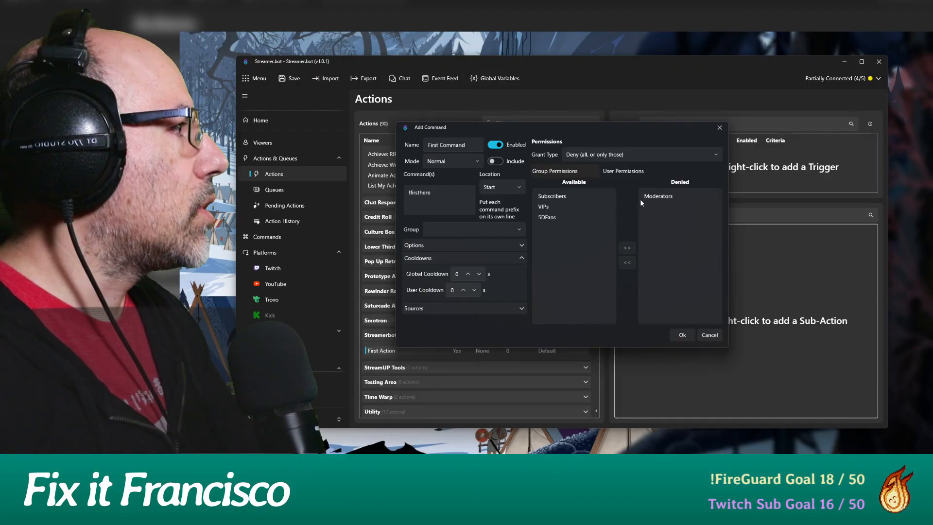
click(615, 155)
click(595, 173)
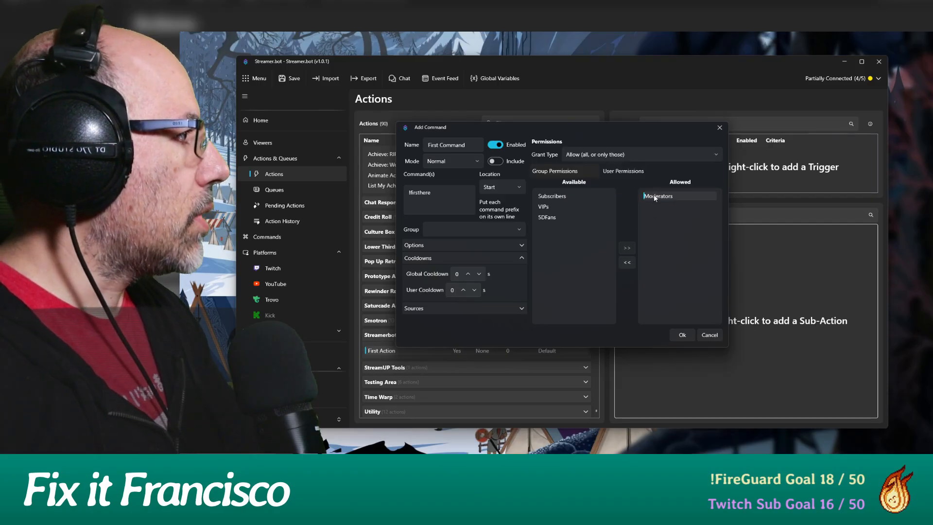
click(625, 266)
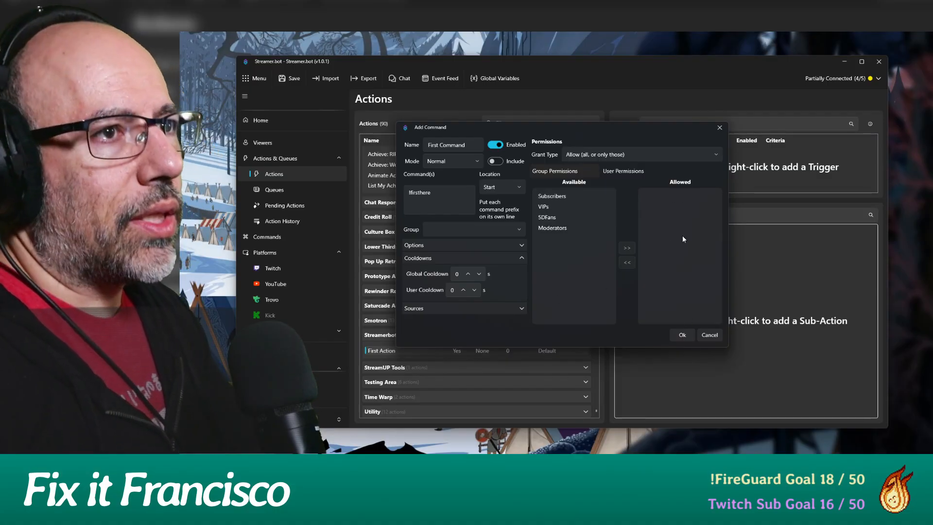
Step: Save First Command and return to the Command Triggered trigger
click(679, 337)
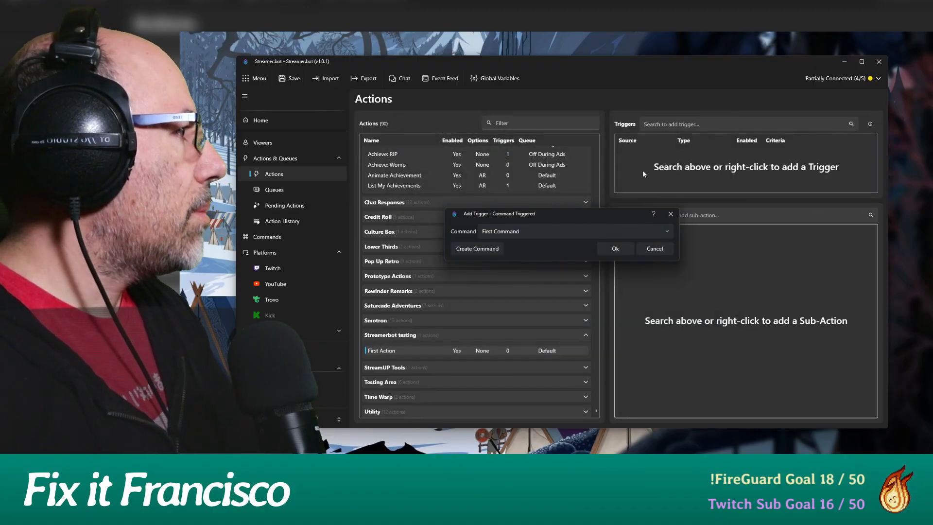
Step: Add First Command as First Action's Command Triggered trigger and look over the sub-action categories available for it
click(612, 249)
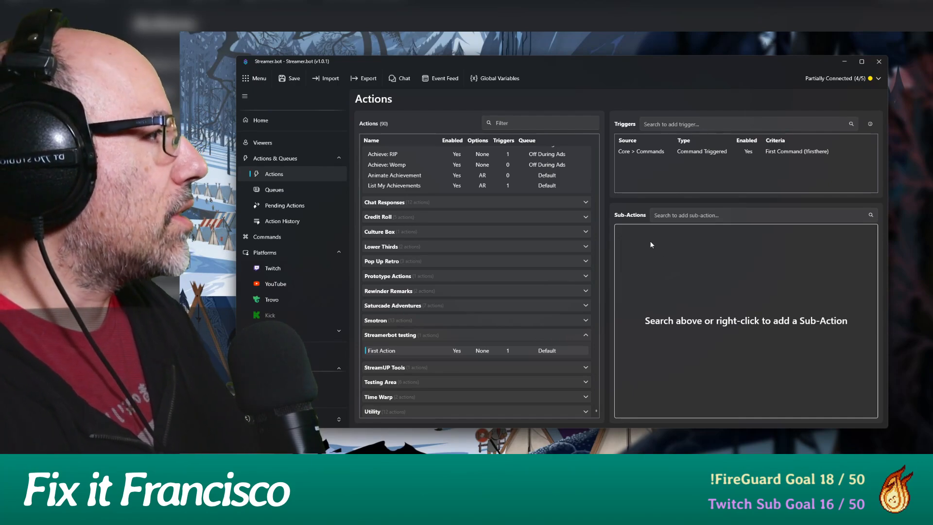
right_click(651, 242)
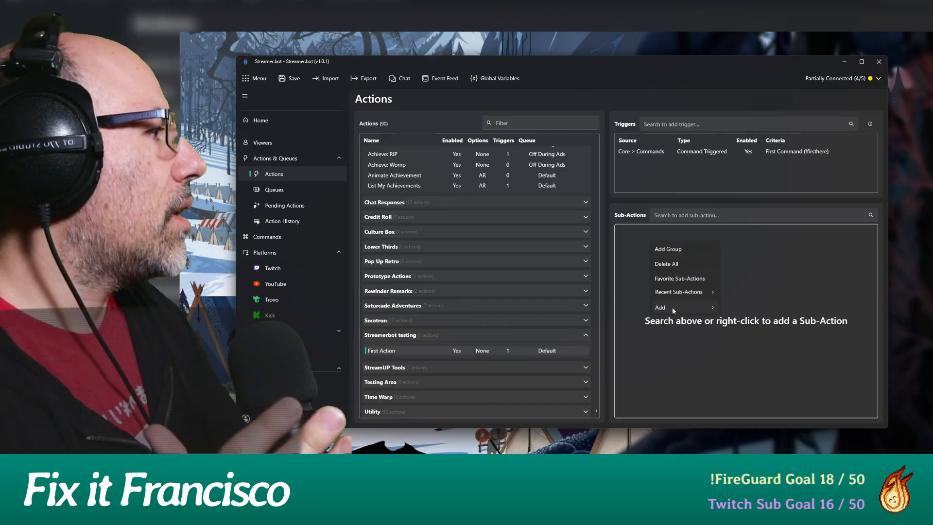
mouse_move(675, 308)
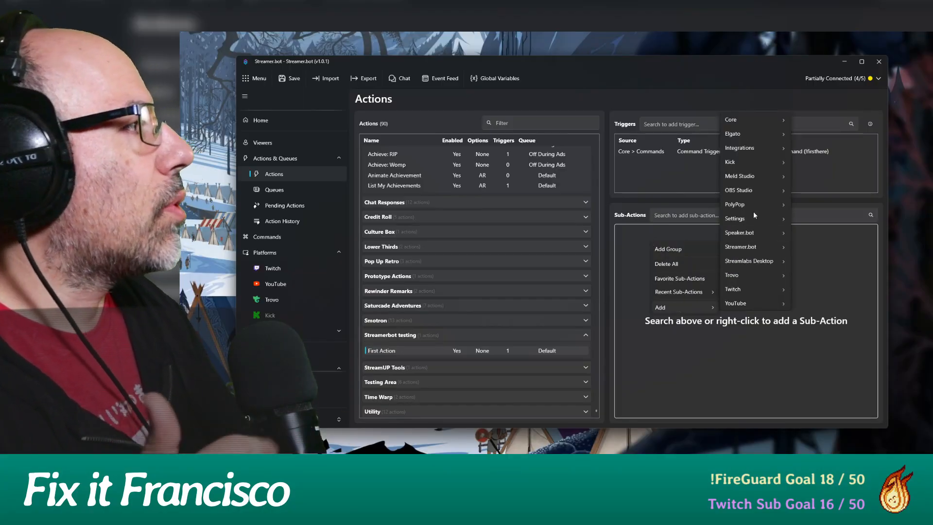
click(635, 273)
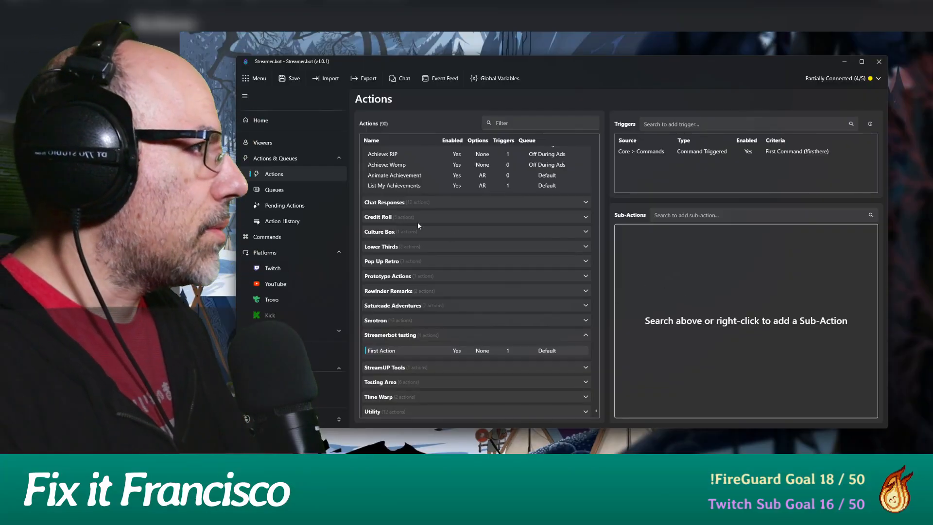
Step: In the Achieve: First action, try Persisted on the sub-action that gets FIRST_BOOL, and switch it back off
scroll(418, 222, up, 3)
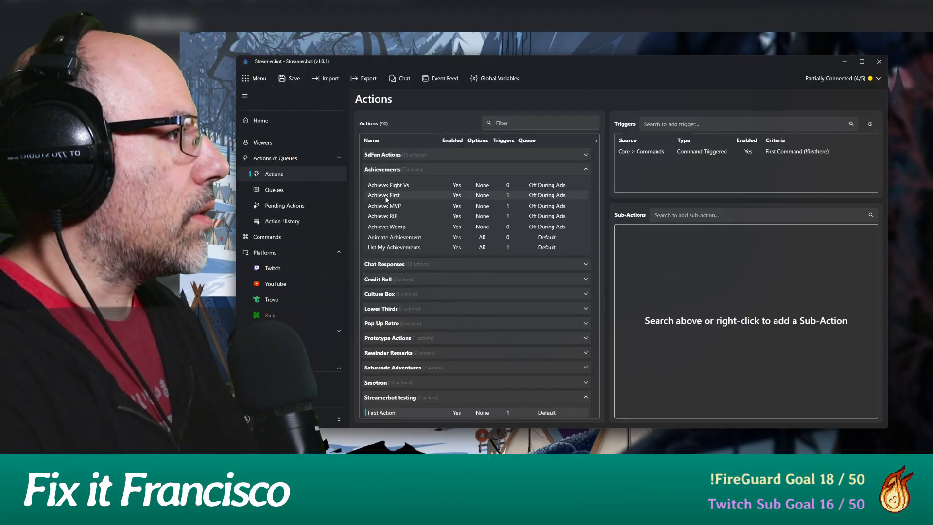
click(387, 196)
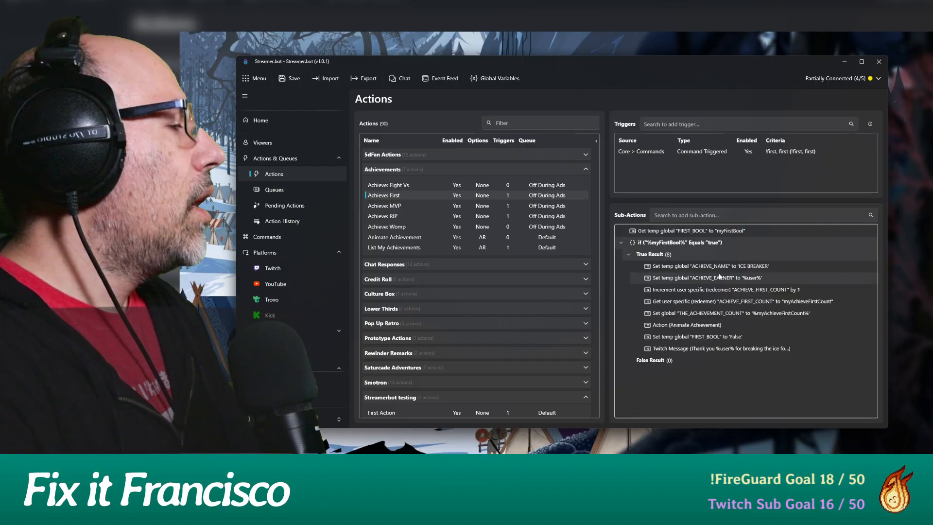
double_click(667, 234)
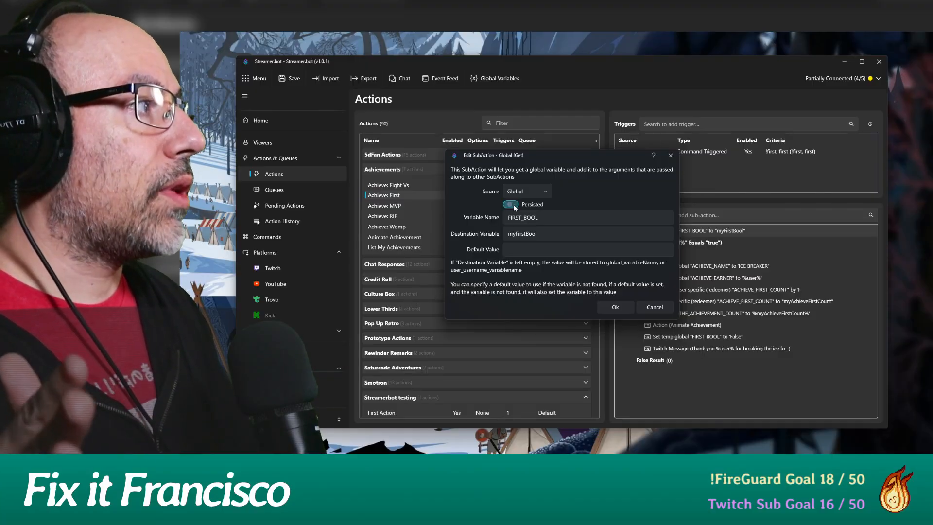
click(511, 204)
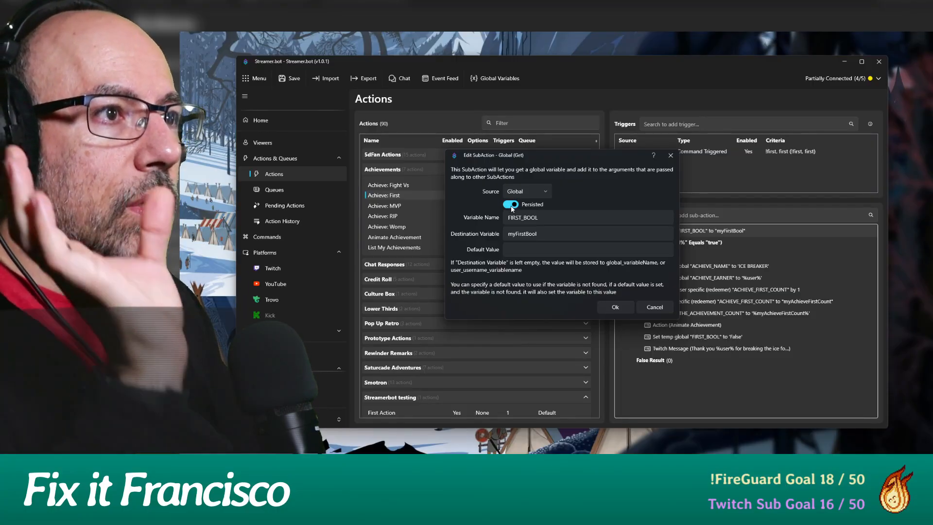
click(511, 206)
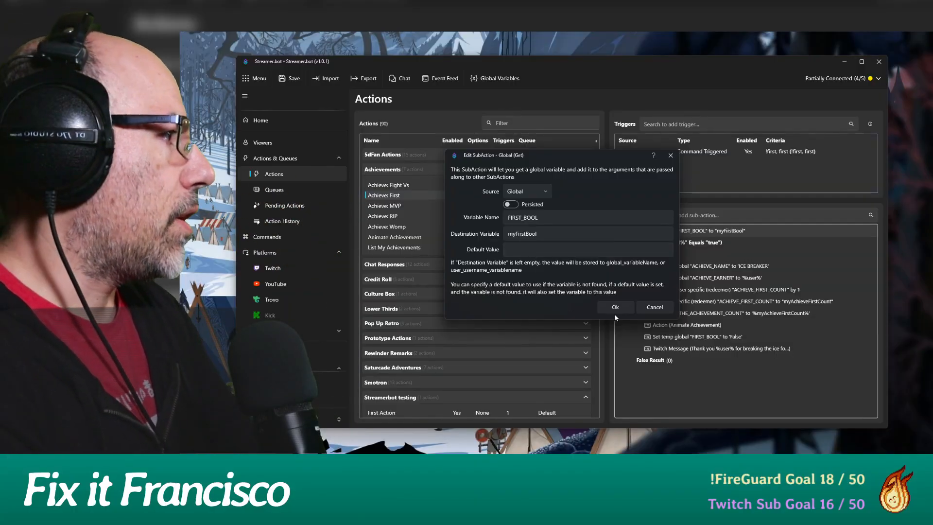
click(615, 310)
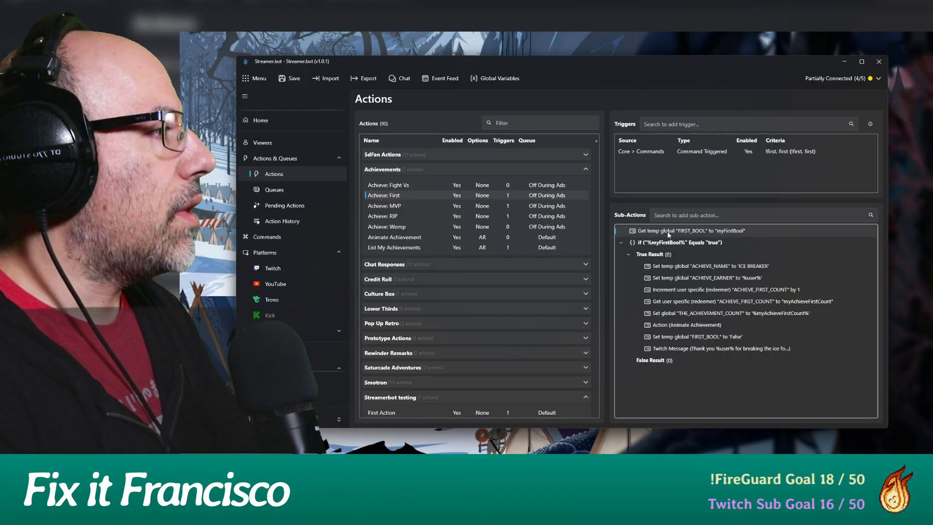
Step: Examine the Globals sub-actions available for Achieve: First and the settings of its Global (Get) sub-action for FIRST_BOOL
right_click(687, 384)
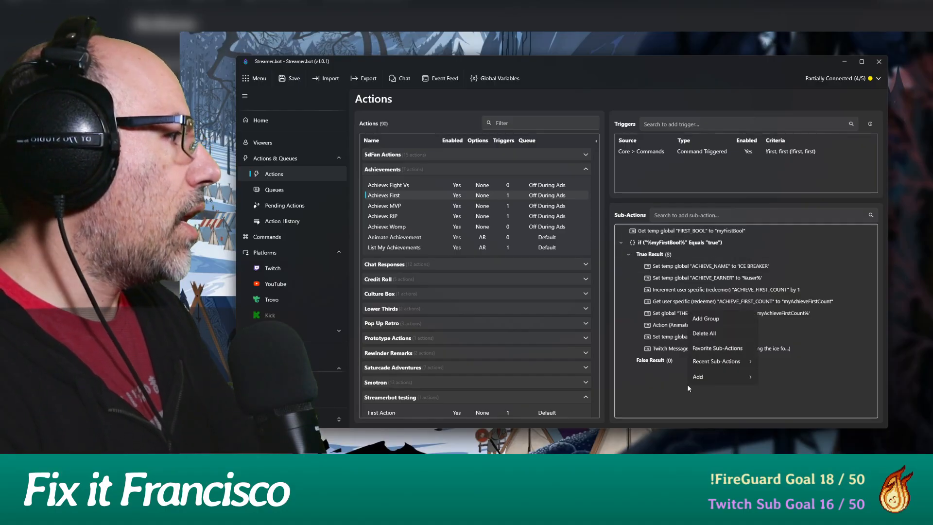
mouse_move(711, 376)
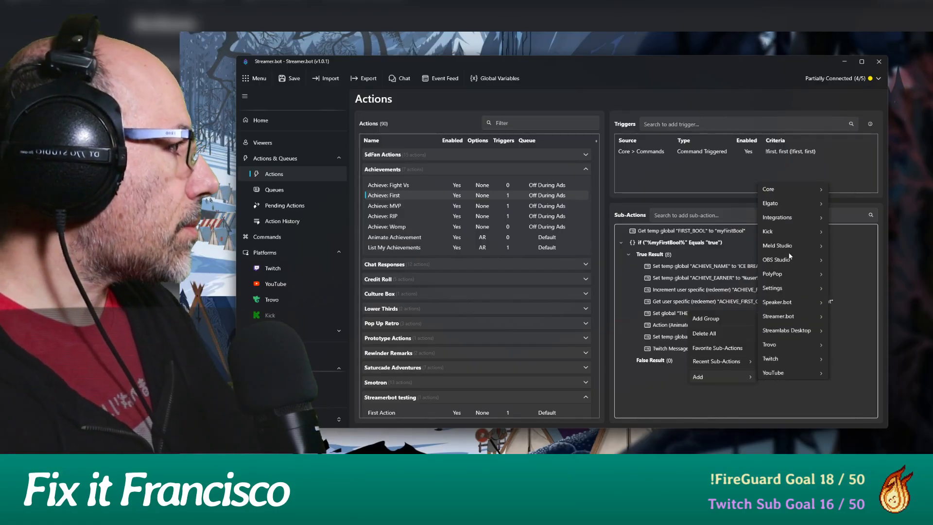
mouse_move(784, 193)
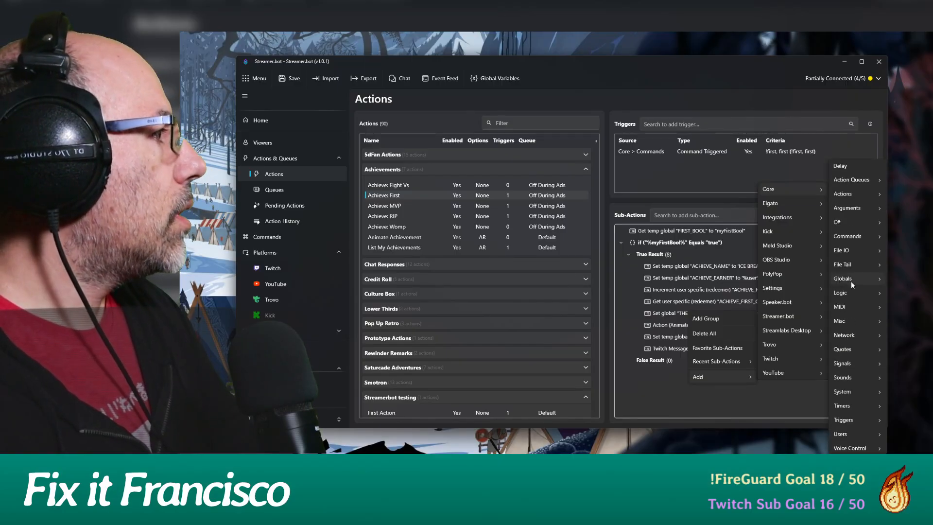
mouse_move(851, 281)
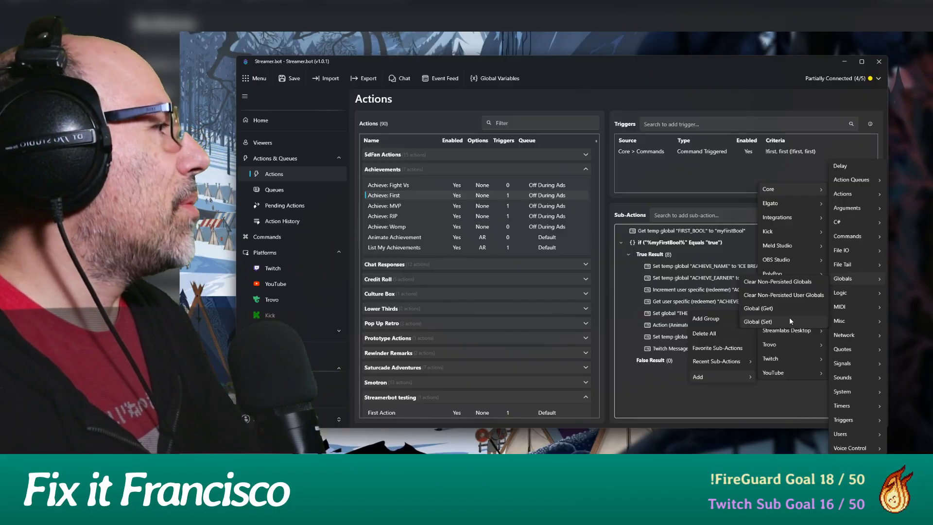
click(655, 394)
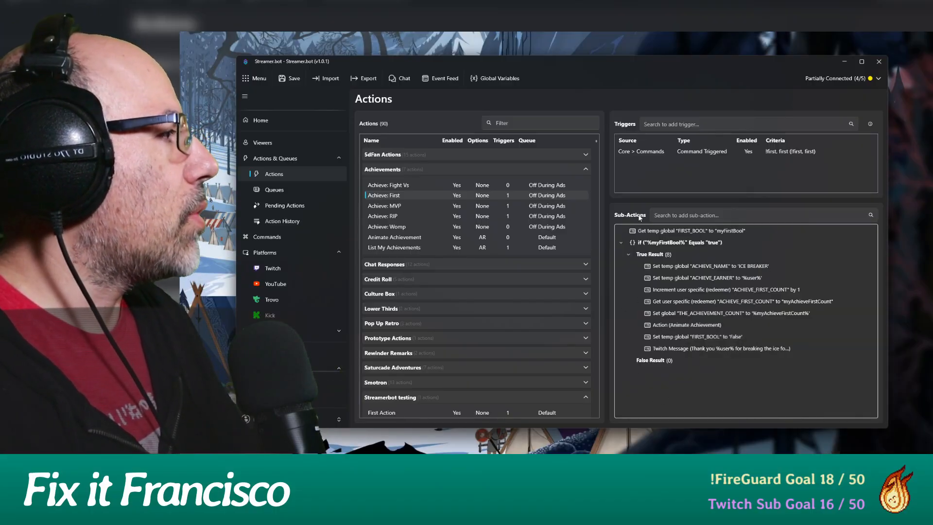
double_click(661, 229)
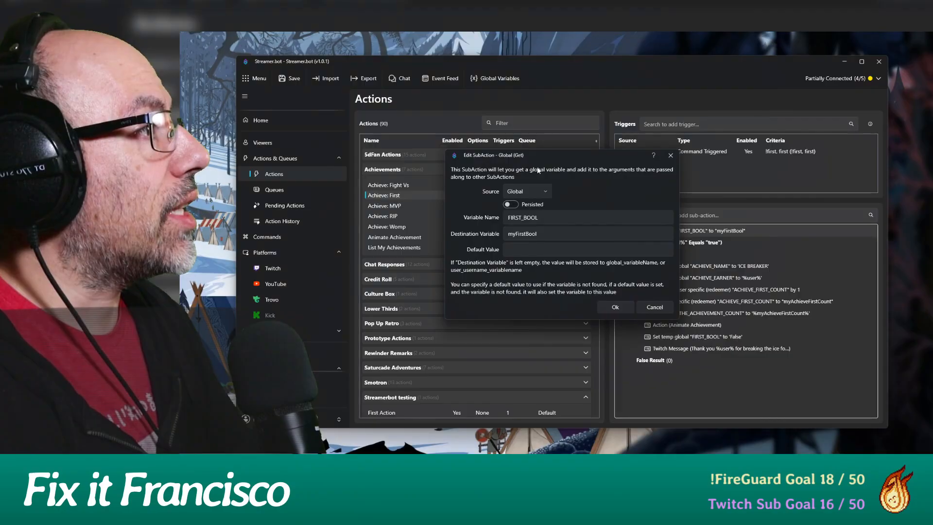
click(661, 305)
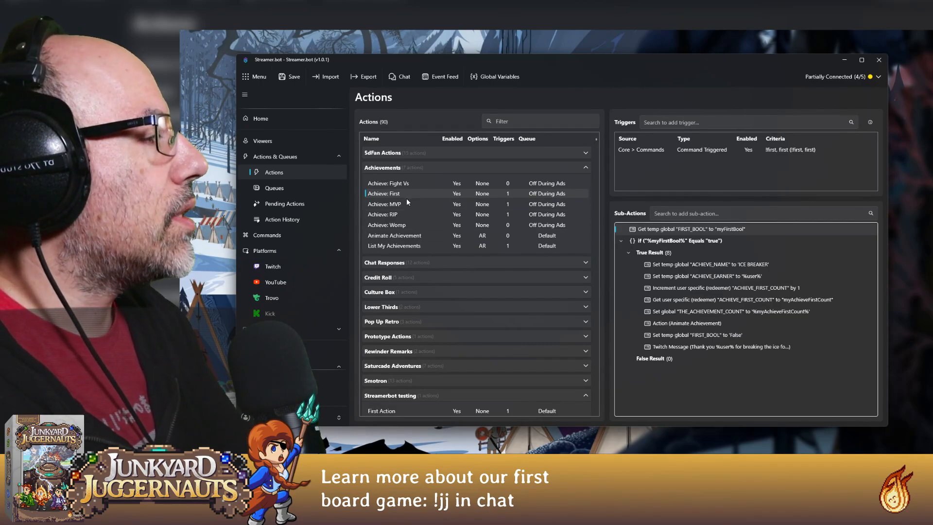
Step: Examine the achievements reset action in the Utility group and the Twitch channel triggers that can be added to it
scroll(413, 220, down, 2)
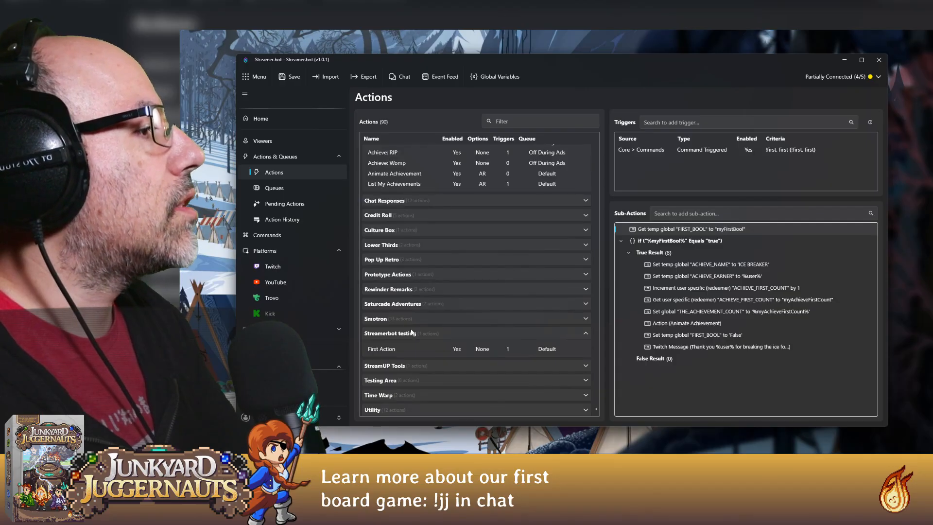
scroll(553, 412, down, 5)
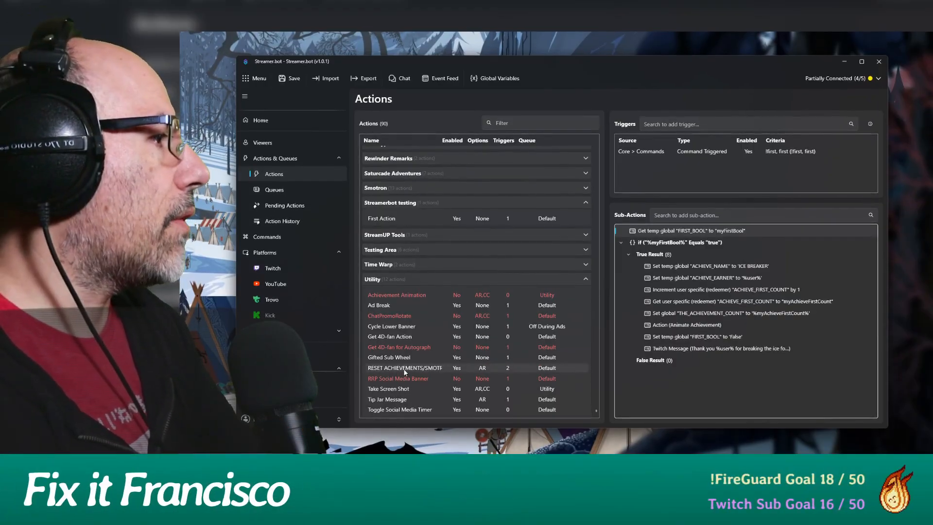
click(372, 368)
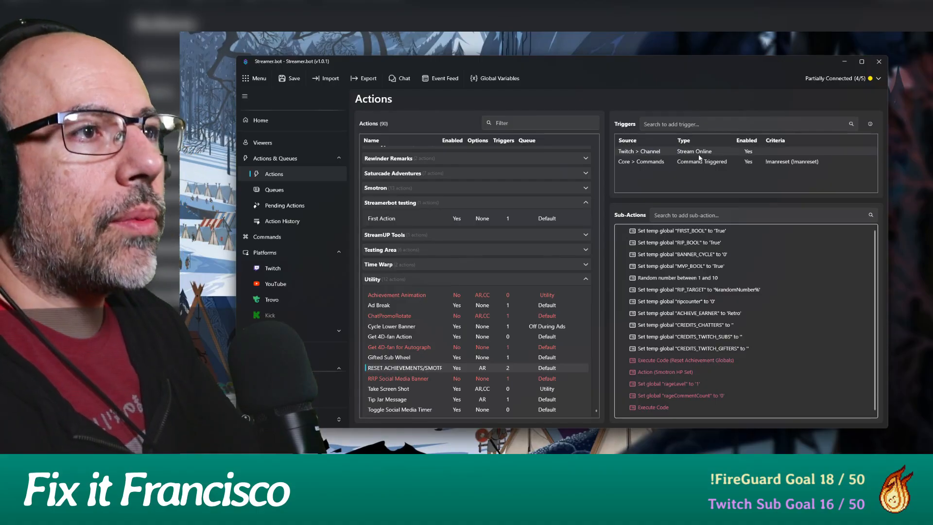
right_click(666, 174)
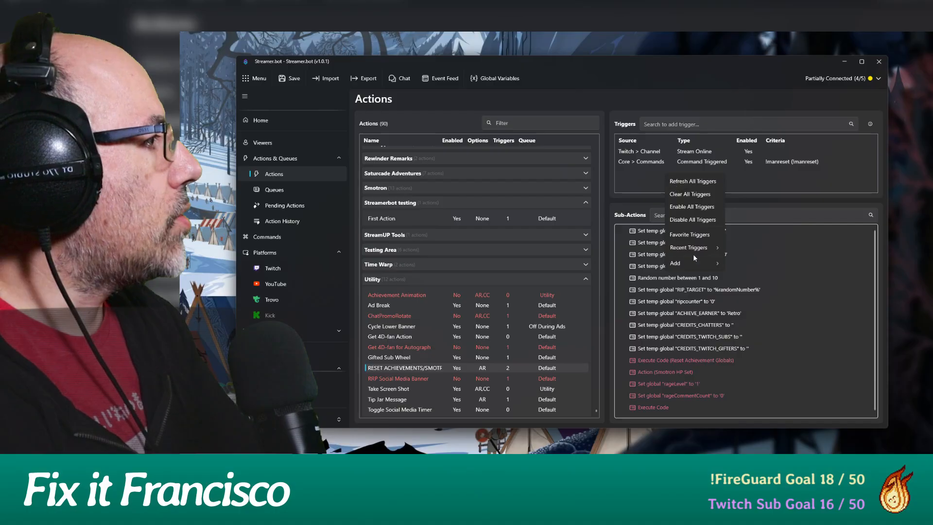
mouse_move(690, 265)
mouse_move(752, 267)
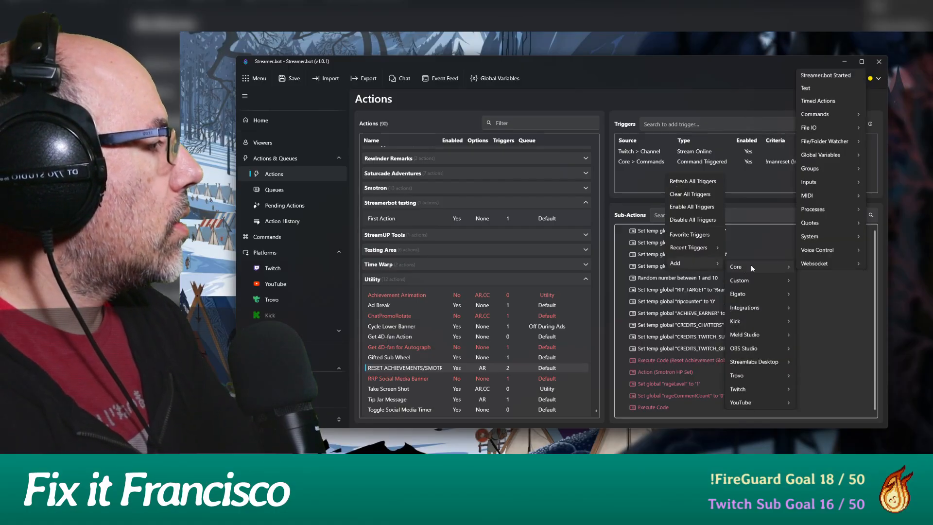
mouse_move(746, 388)
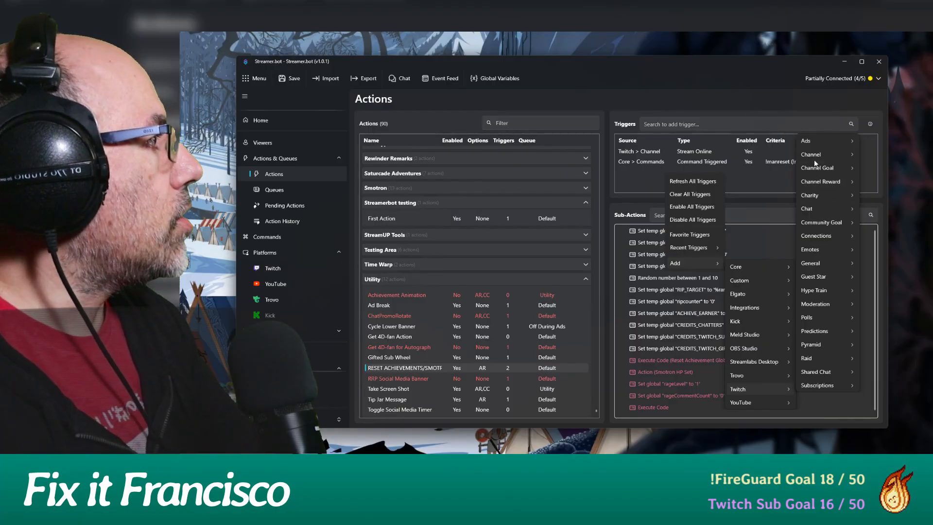
mouse_move(819, 156)
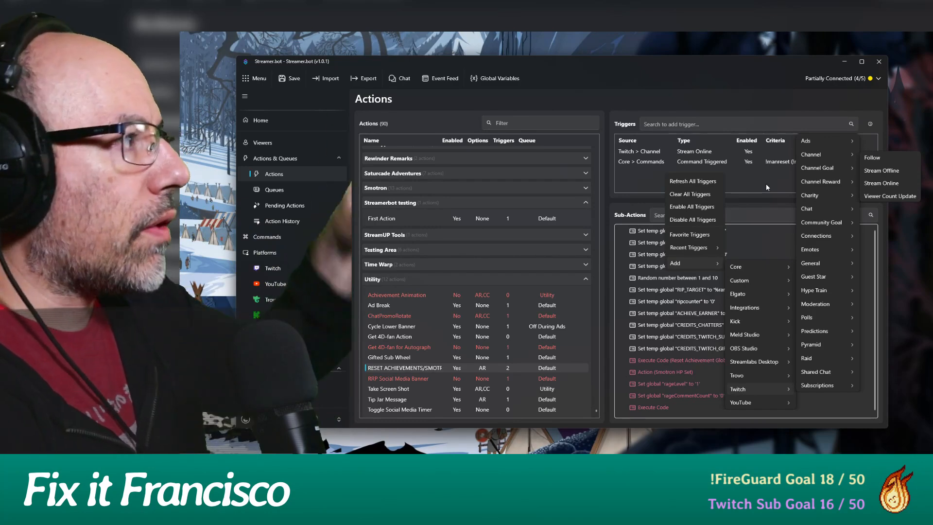
click(756, 186)
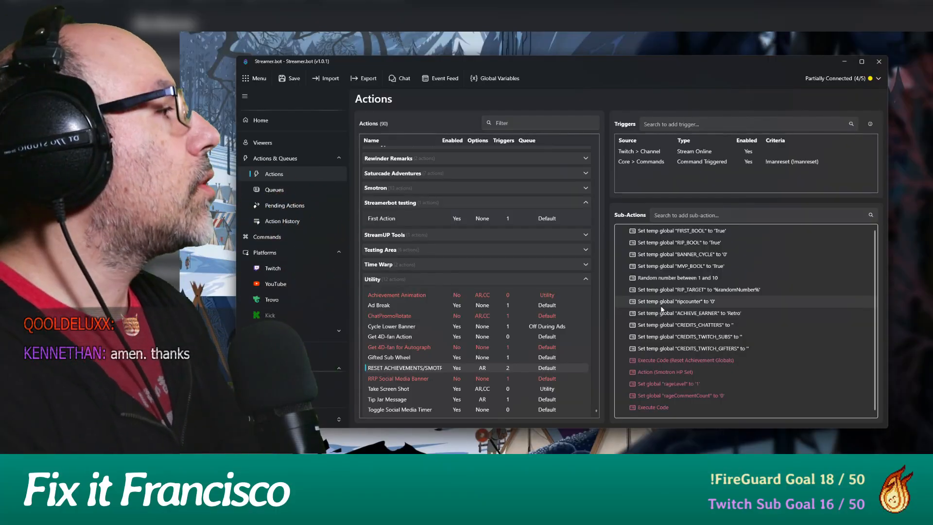
Step: Examine the reset action's Global (Set) sub-action for FIRST_BOOL and where Global (Set) is found among the Core sub-actions
double_click(663, 231)
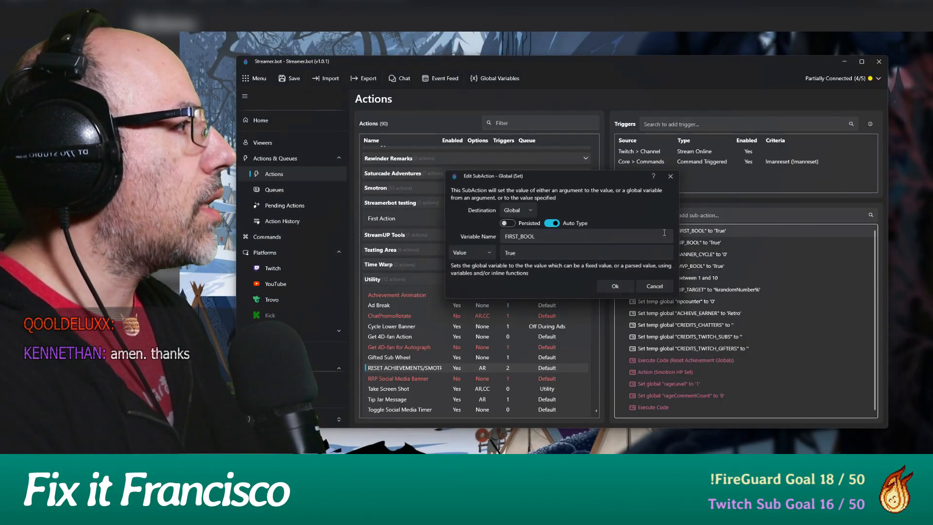
click(657, 286)
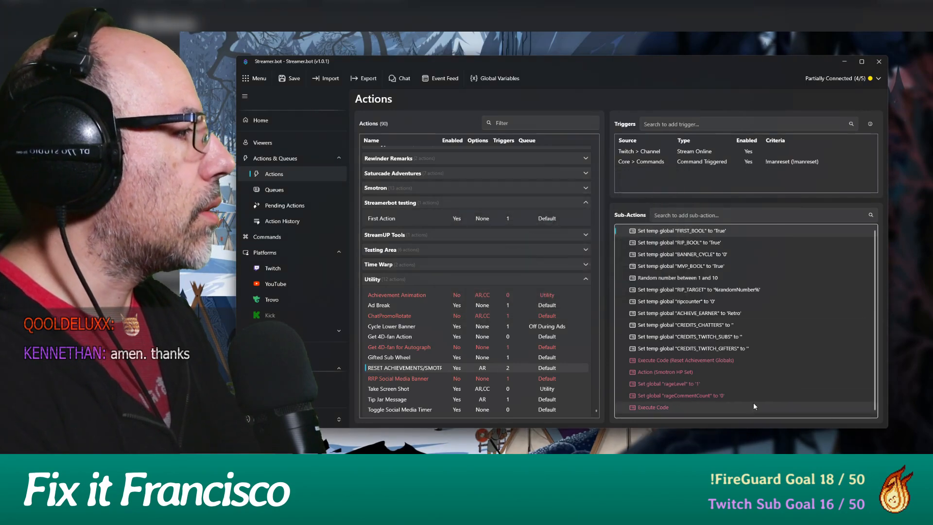
right_click(754, 402)
mouse_move(768, 398)
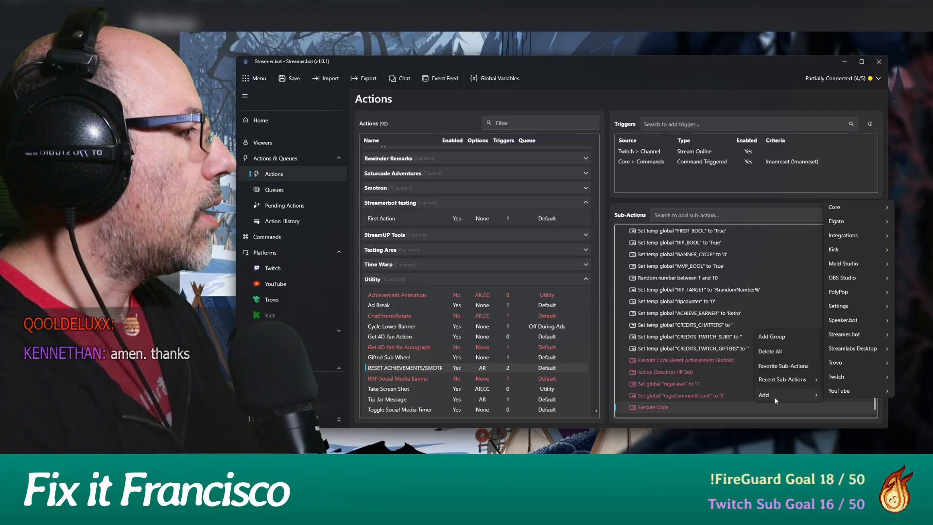
mouse_move(847, 206)
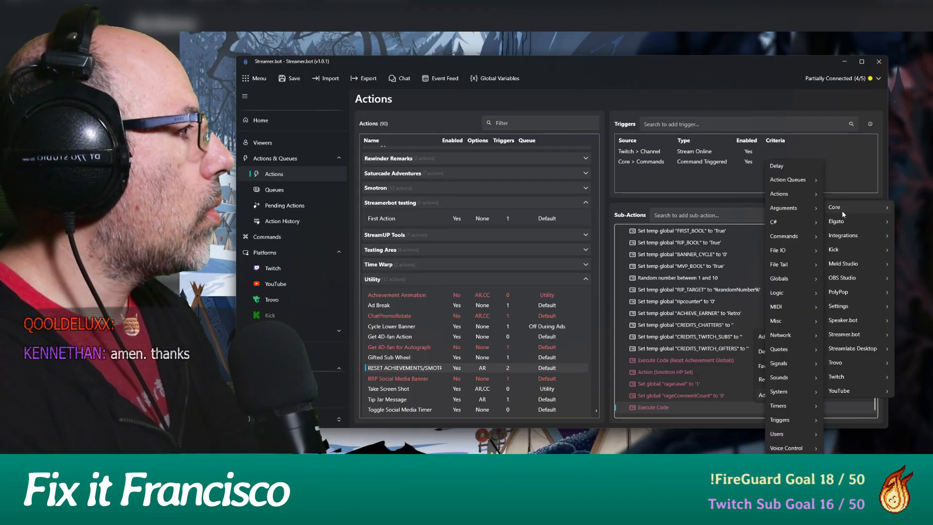
mouse_move(792, 283)
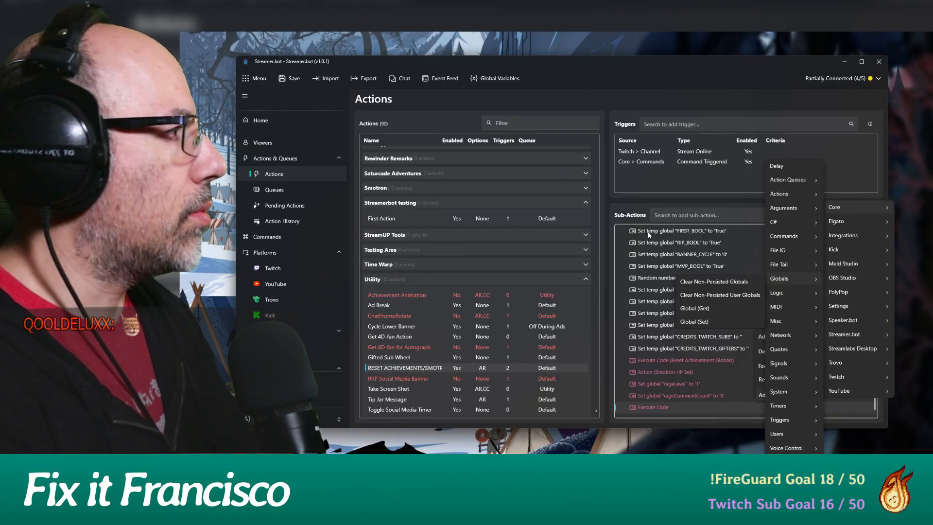
click(673, 233)
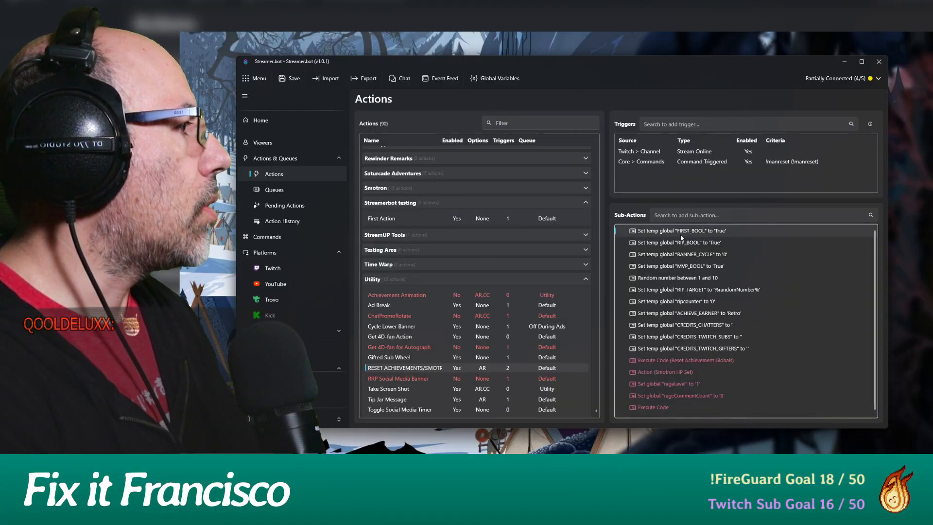
double_click(670, 232)
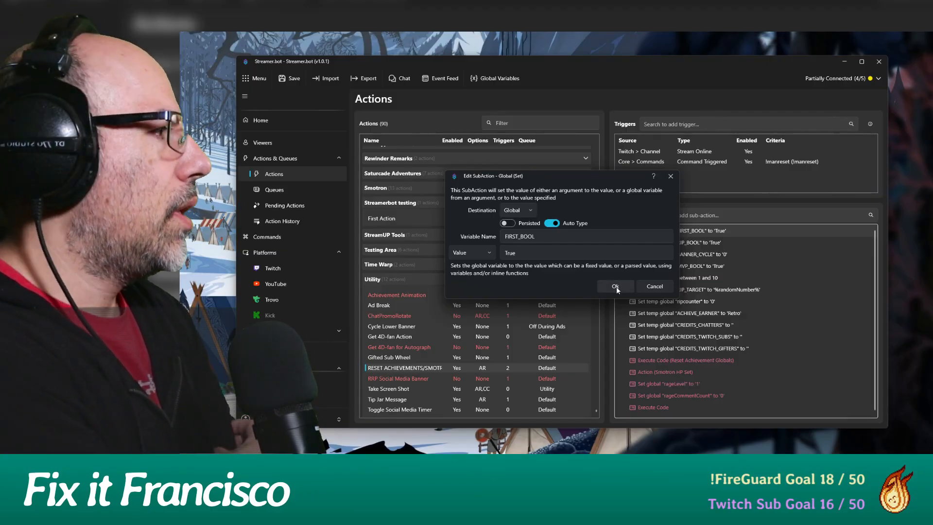
click(615, 286)
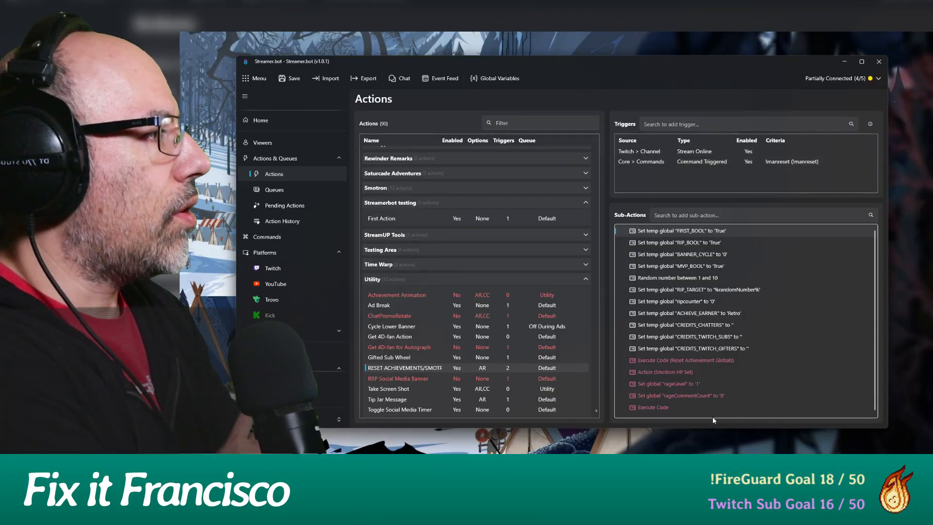
Step: Return to the Achieve: First action and check the settings of its Global (Get) sub-action for FIRST_BOOL
scroll(480, 302, up, 3)
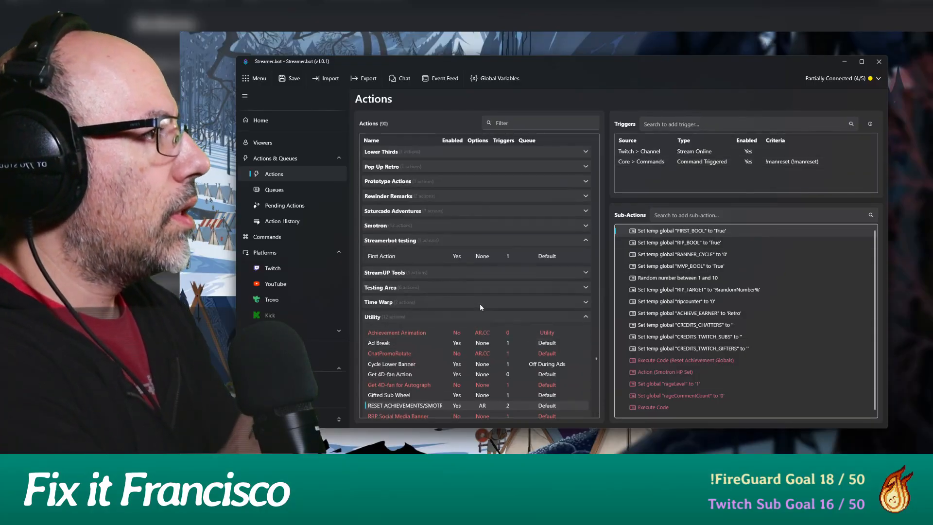
scroll(397, 276, up, 7)
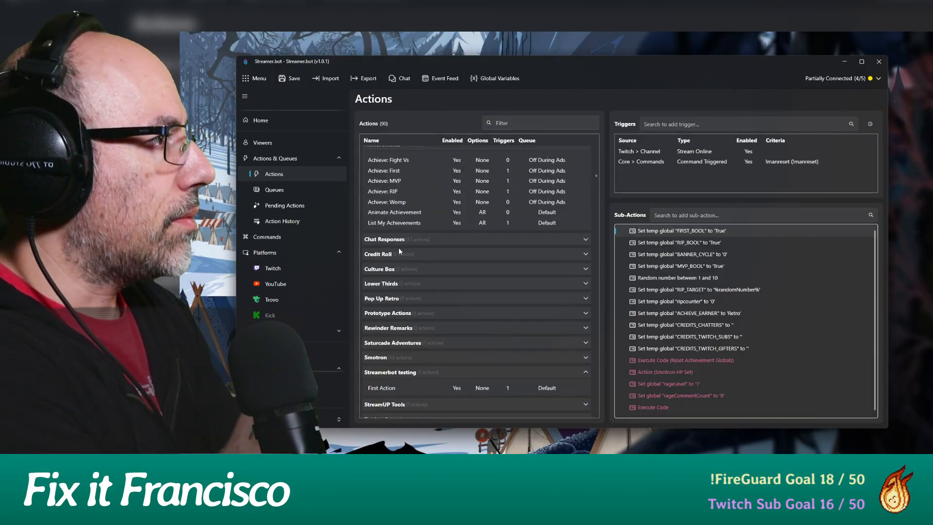
double_click(398, 195)
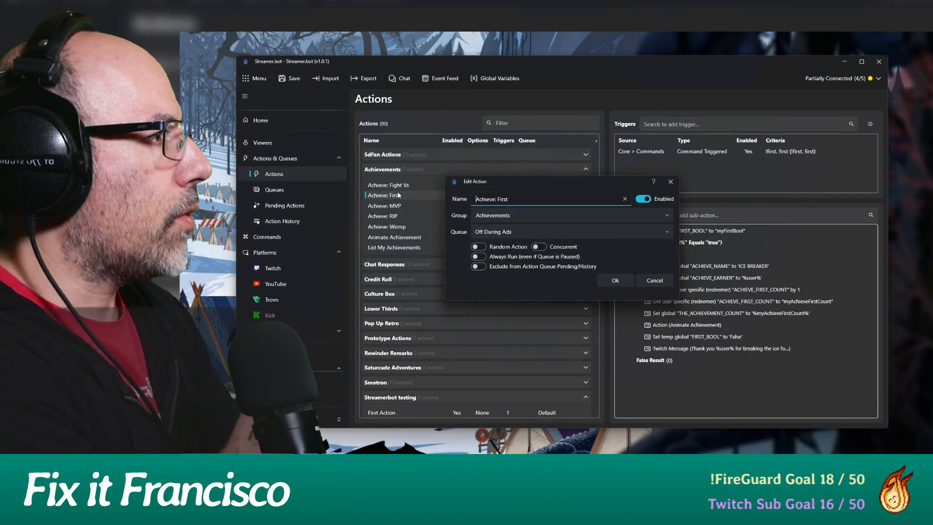
click(669, 281)
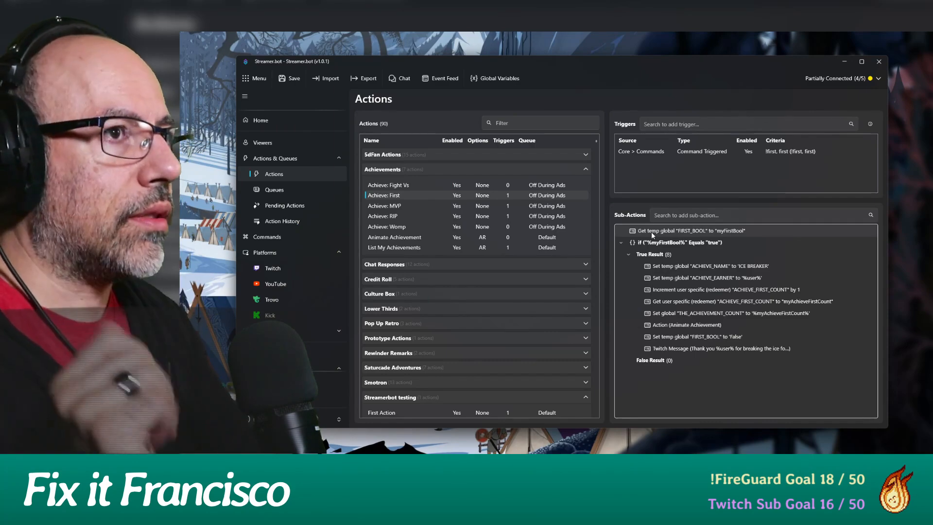
double_click(664, 231)
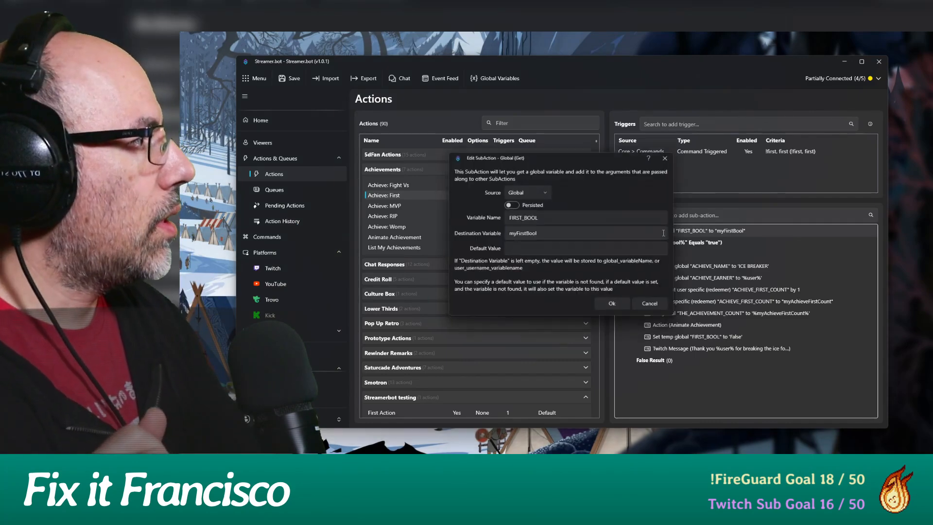
click(661, 308)
Step: Examine where Global (Get) is found among the Core sub-actions, and the variable name and destination variable of the FIRST_BOOL sub-action
right_click(648, 380)
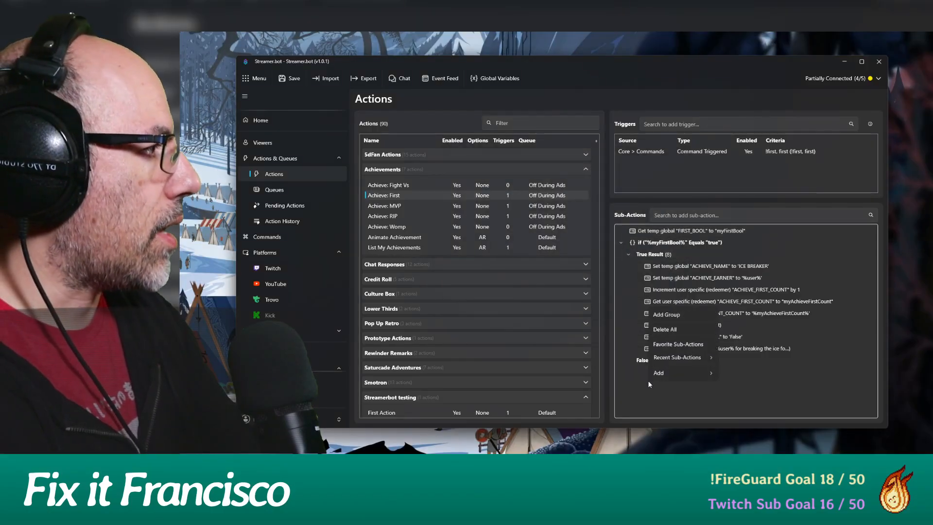
mouse_move(678, 373)
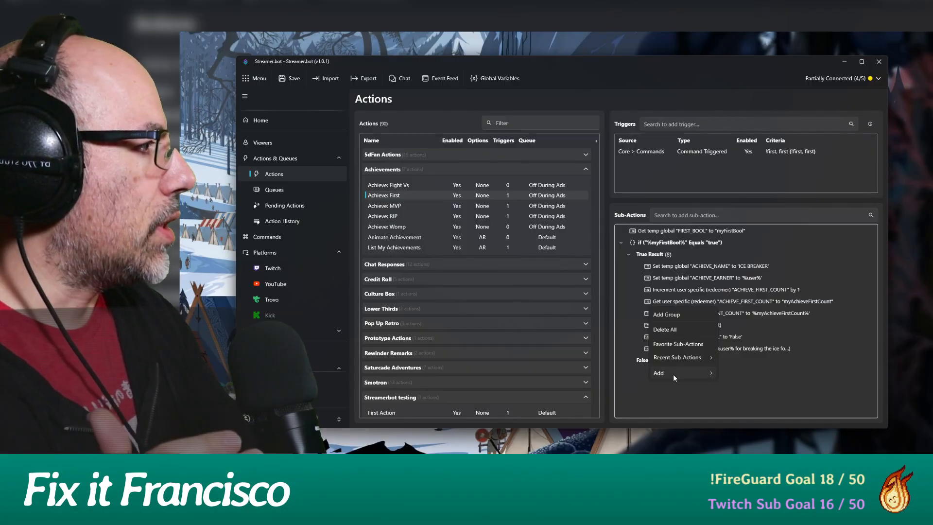
mouse_move(736, 184)
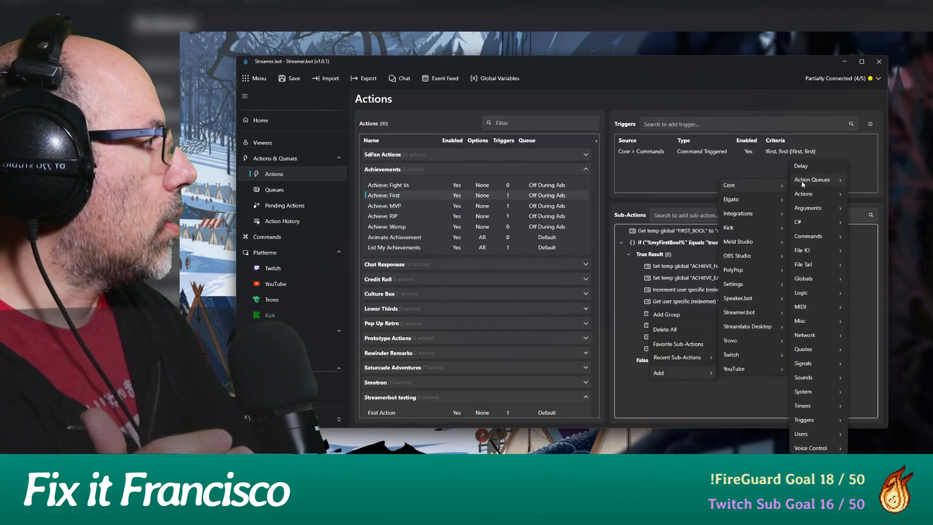
mouse_move(811, 282)
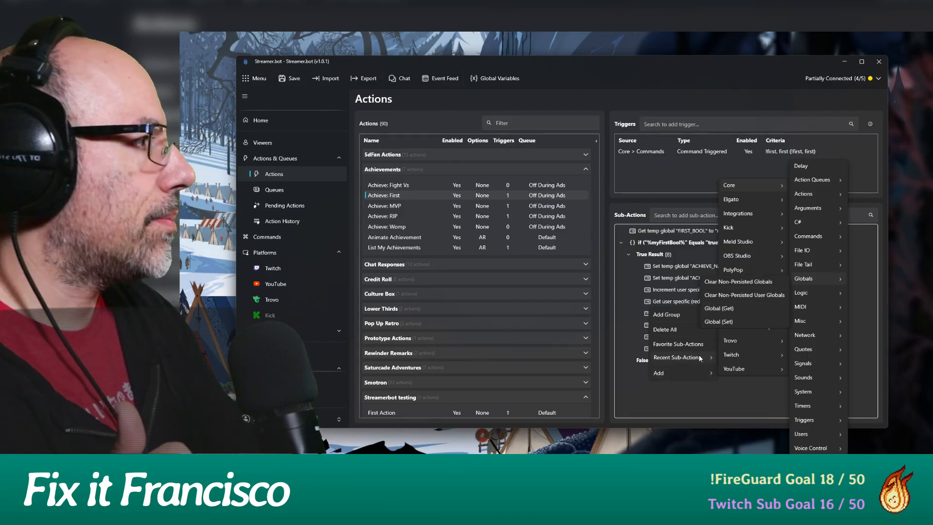
click(690, 403)
double_click(668, 229)
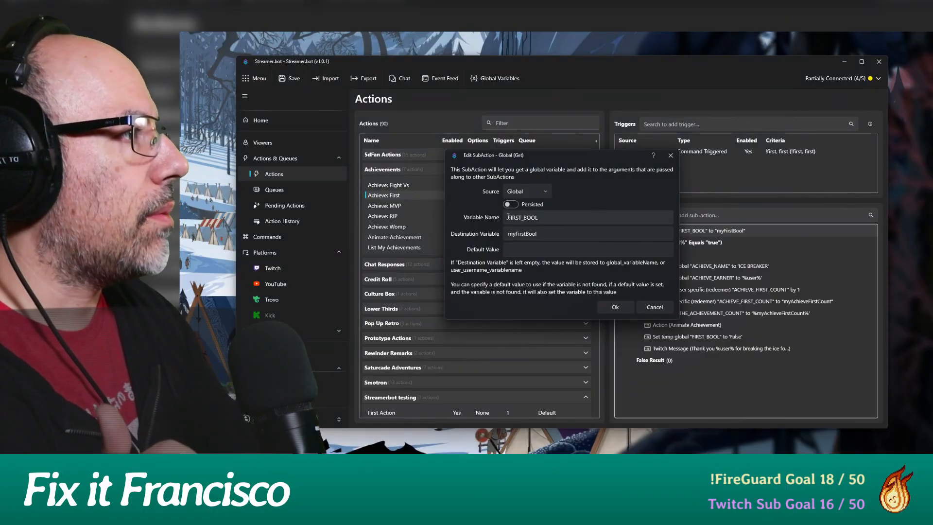
click(537, 217)
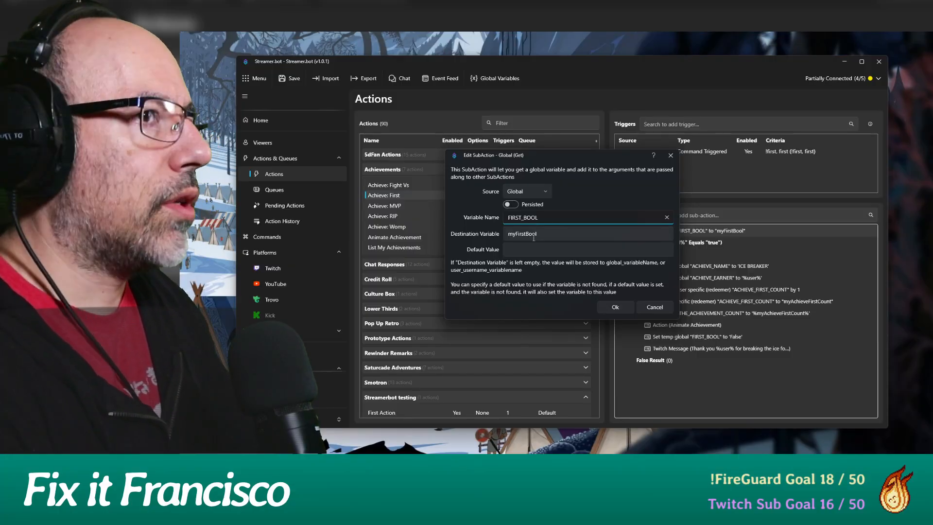
click(621, 308)
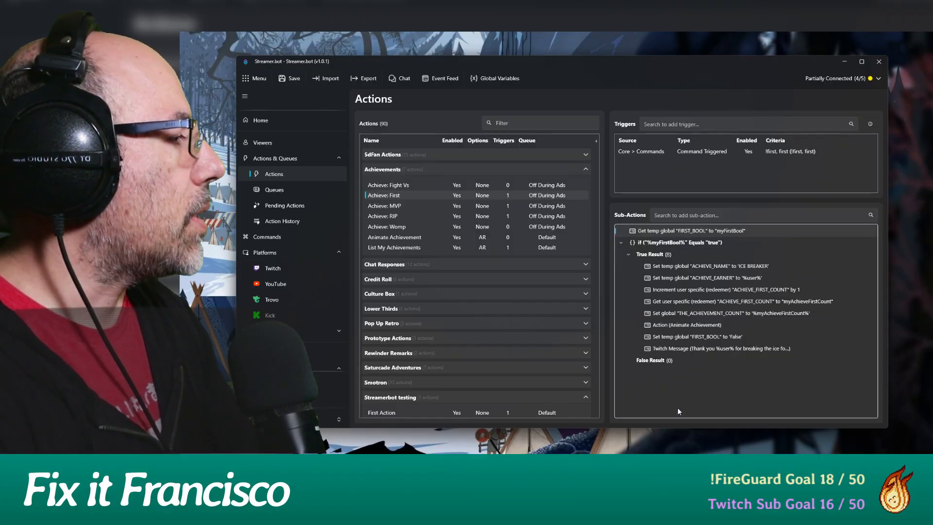
Step: Examine where If/Else is found among the Core Logic sub-actions and the settings of Achieve: First's If/Else sub-action
right_click(667, 397)
mouse_move(686, 384)
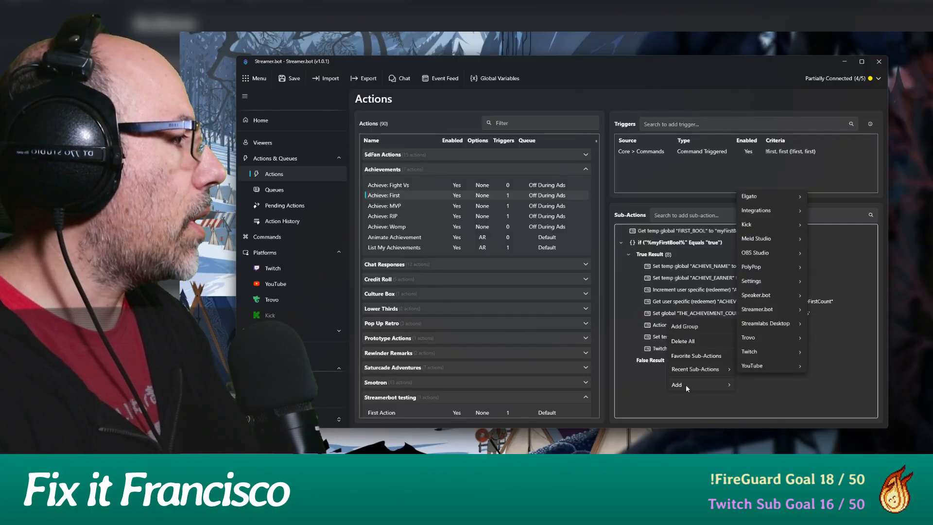
mouse_move(760, 194)
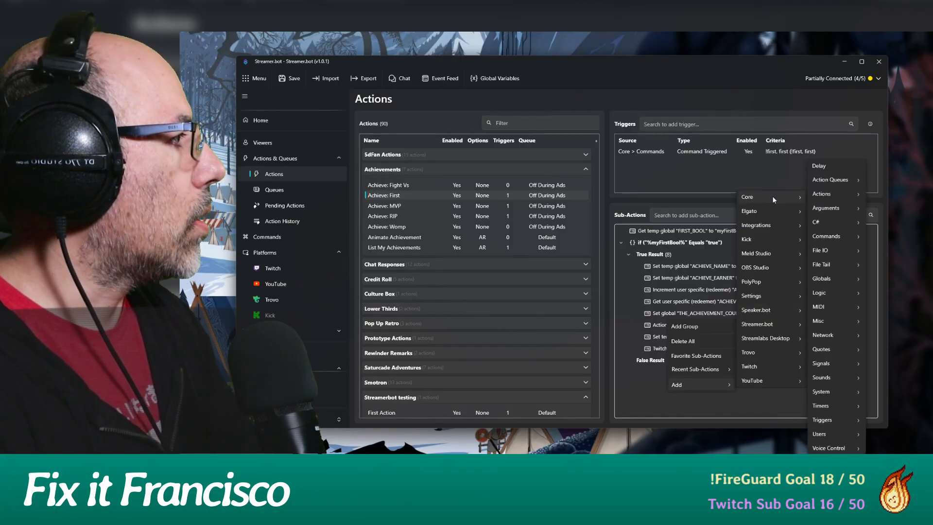
mouse_move(824, 293)
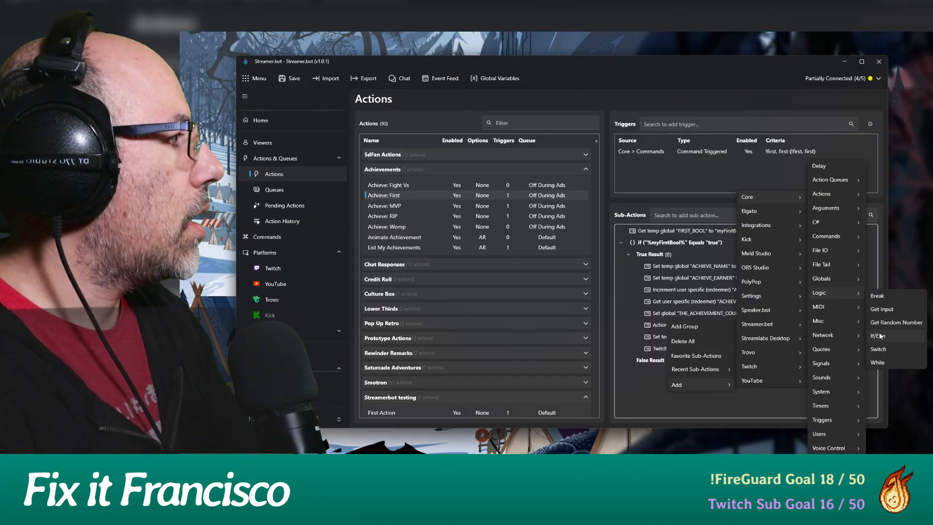
click(649, 388)
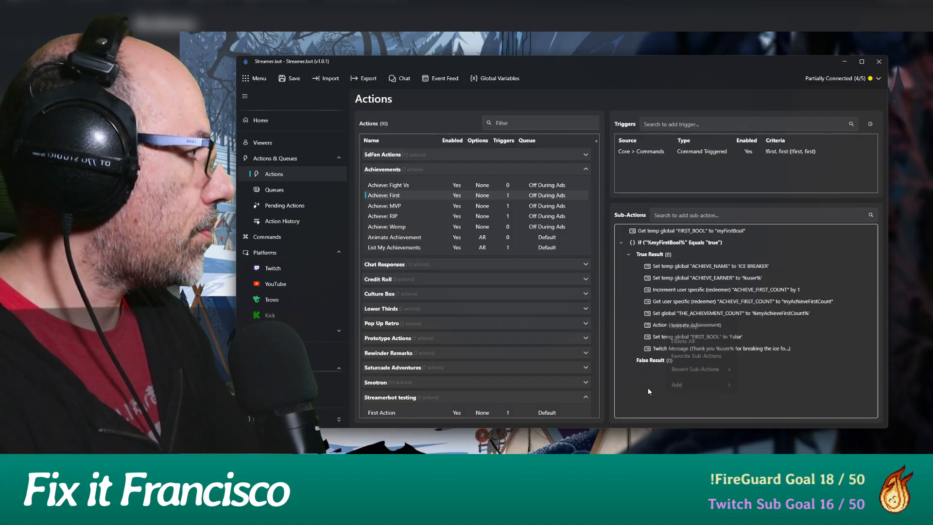
double_click(652, 242)
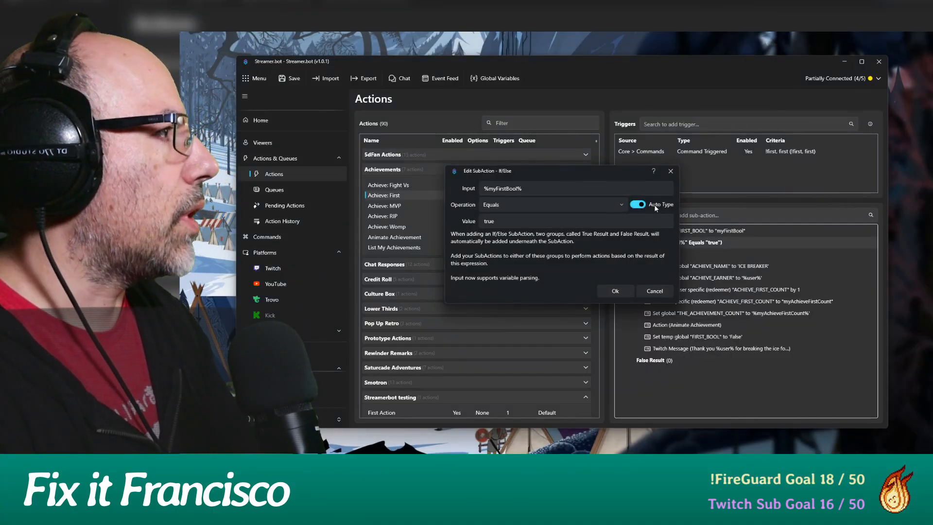
drag(526, 170, 456, 198)
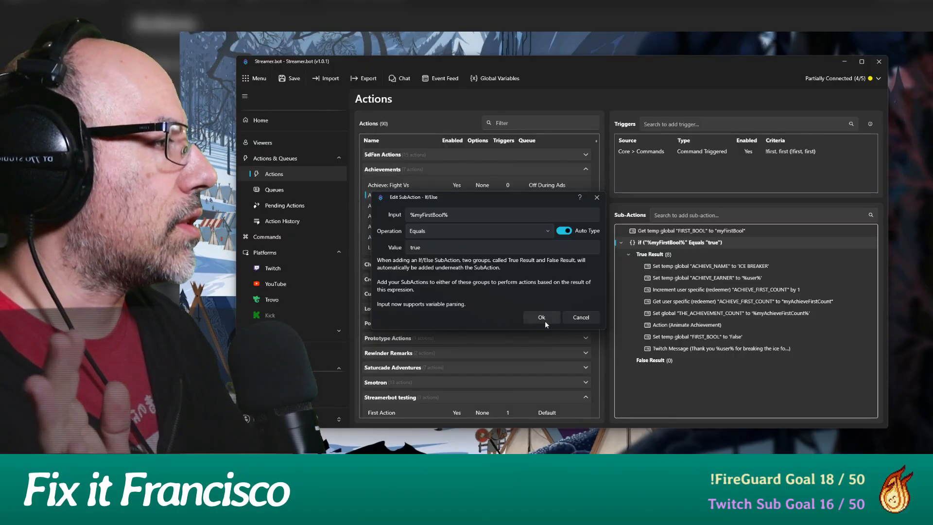
click(578, 320)
Step: Try %FIRST_BOOL% as the variable name in the Global (Get) sub-action, remove the percent signs and cancel the edit
double_click(680, 232)
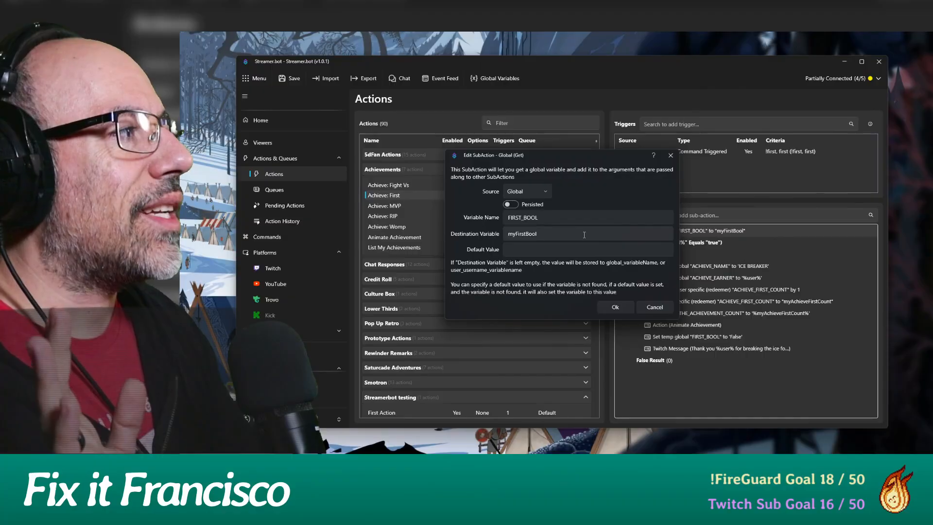
double_click(549, 220)
text(%)
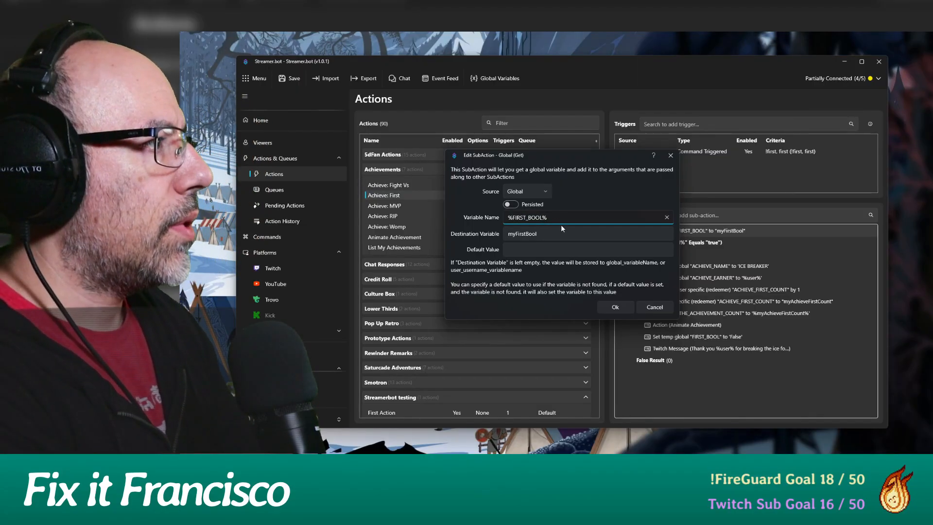
key(BackSpace)
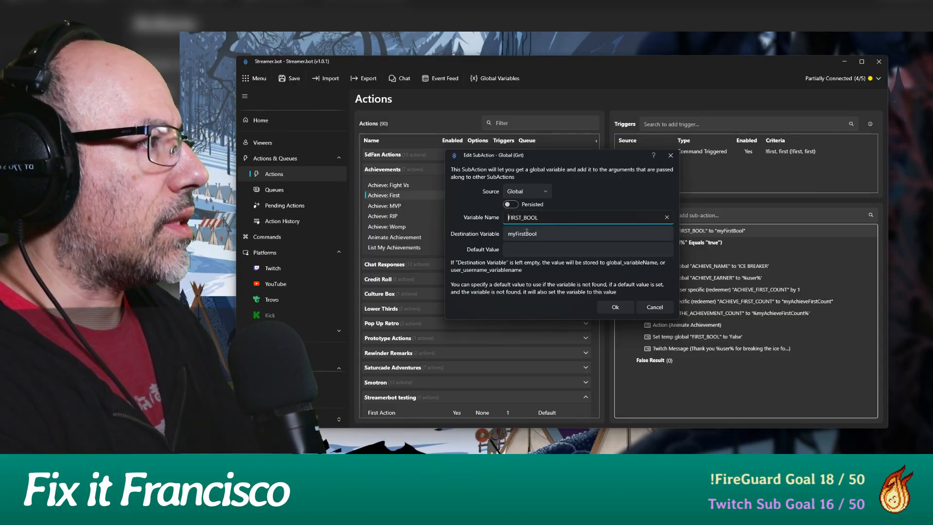
click(651, 309)
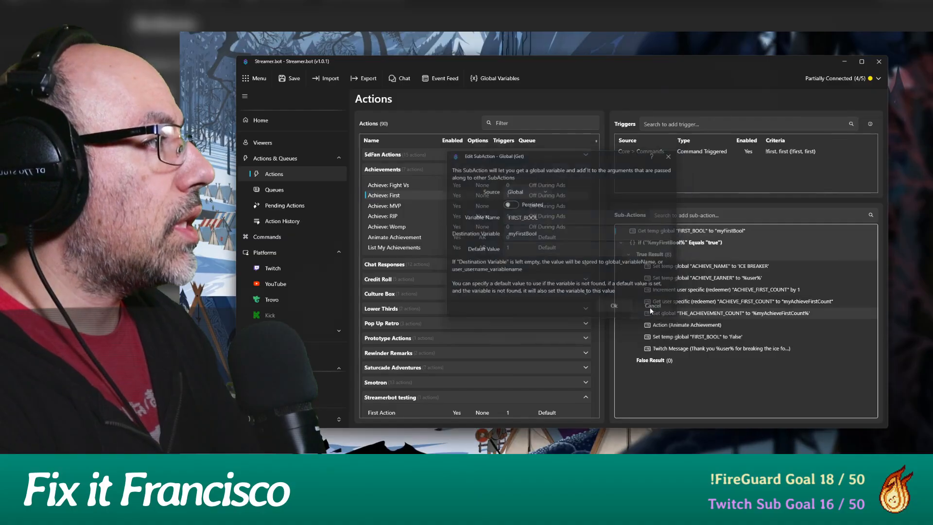
Step: Examine the input, the available comparison operations and the value of the If/Else sub-action that checks %myFirstBool%
double_click(658, 243)
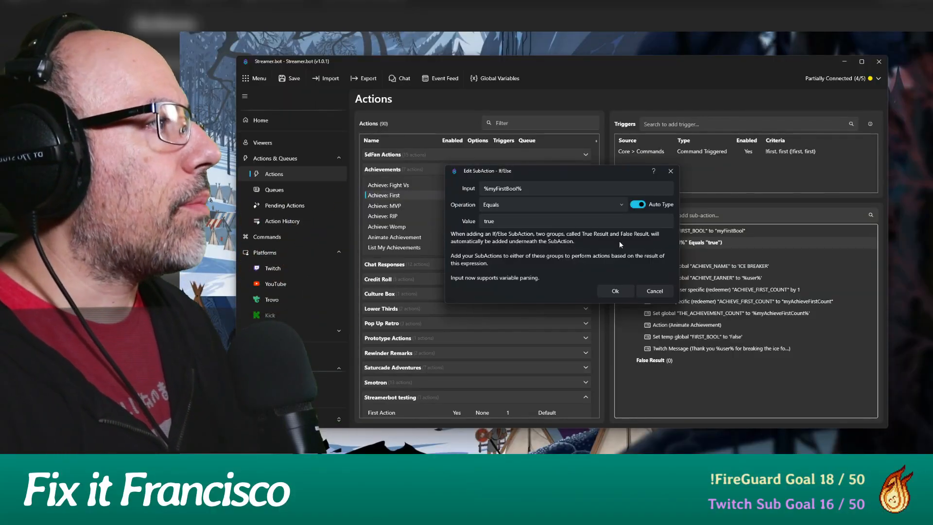
click(487, 188)
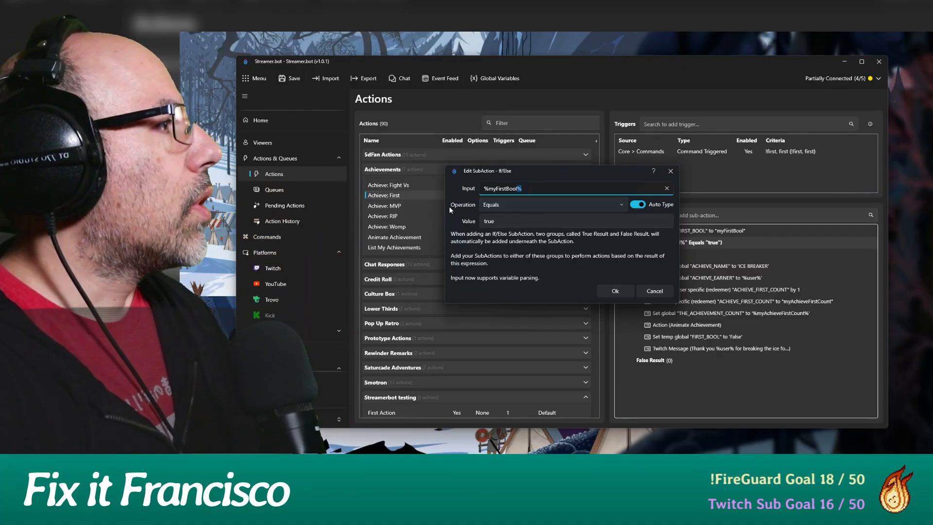
click(561, 206)
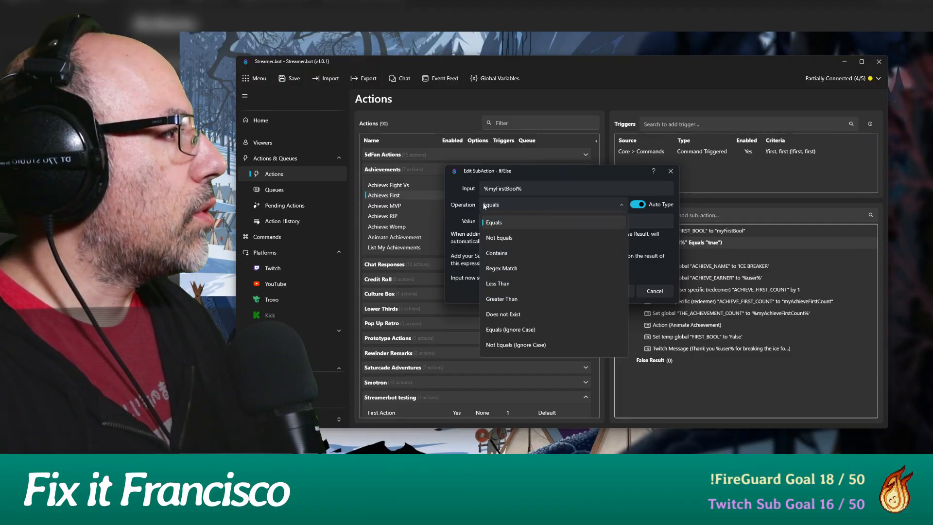
click(494, 223)
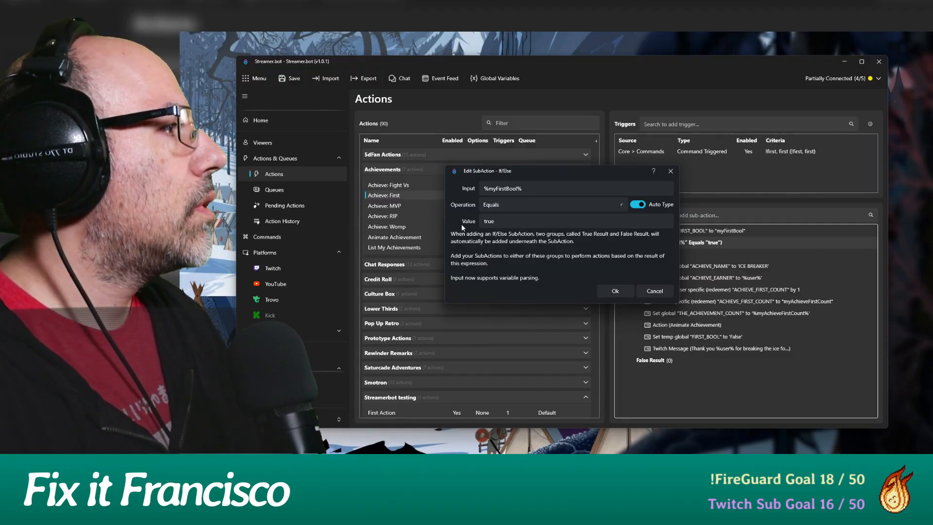
click(528, 204)
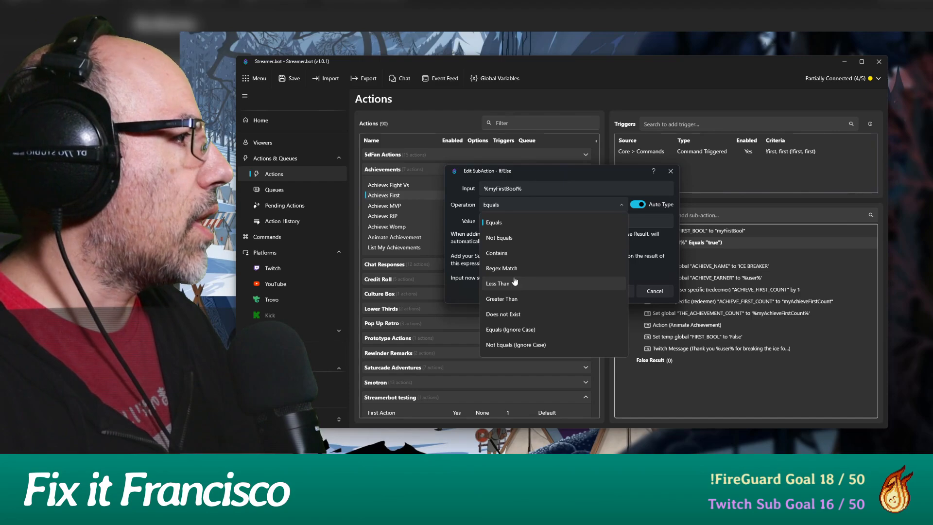
click(459, 208)
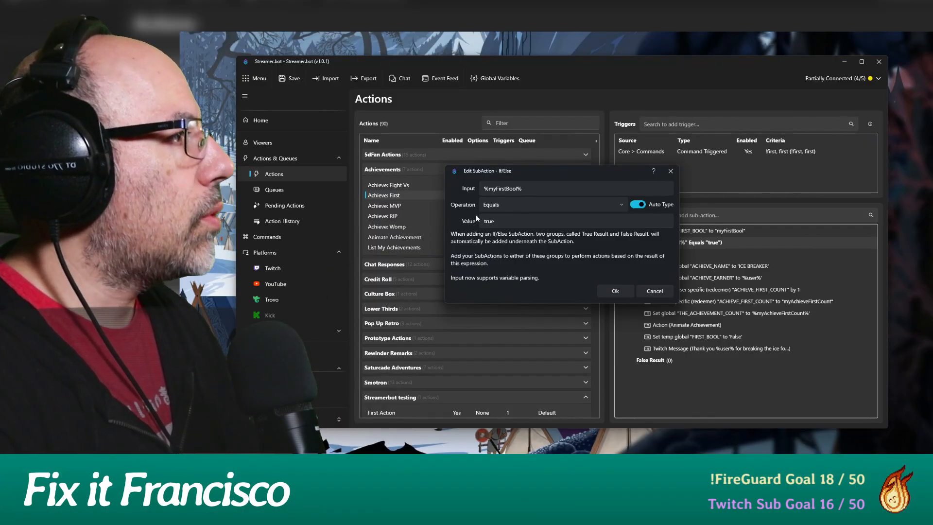
click(627, 293)
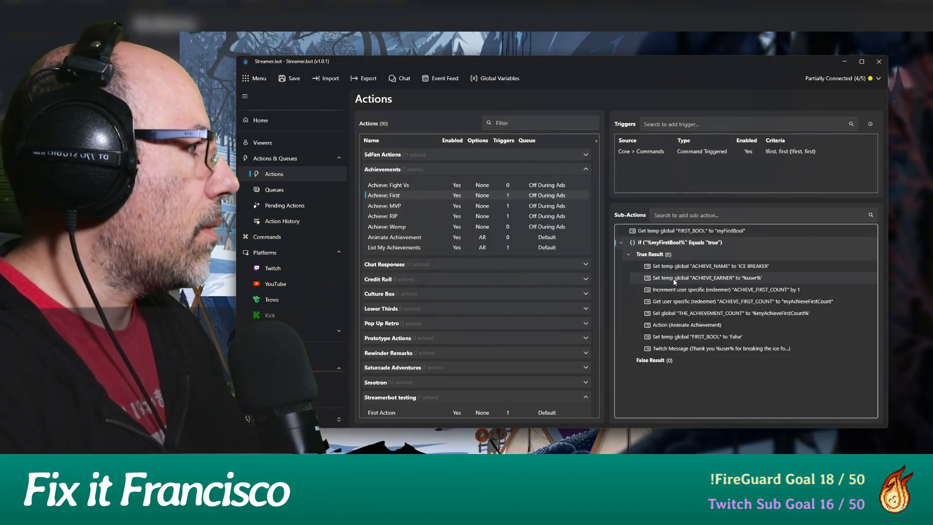
Step: Examine the True Result branch, the sub-action categories available for it and the settings of its ACHIEVE_NAME Global (Set) sub-action
click(629, 254)
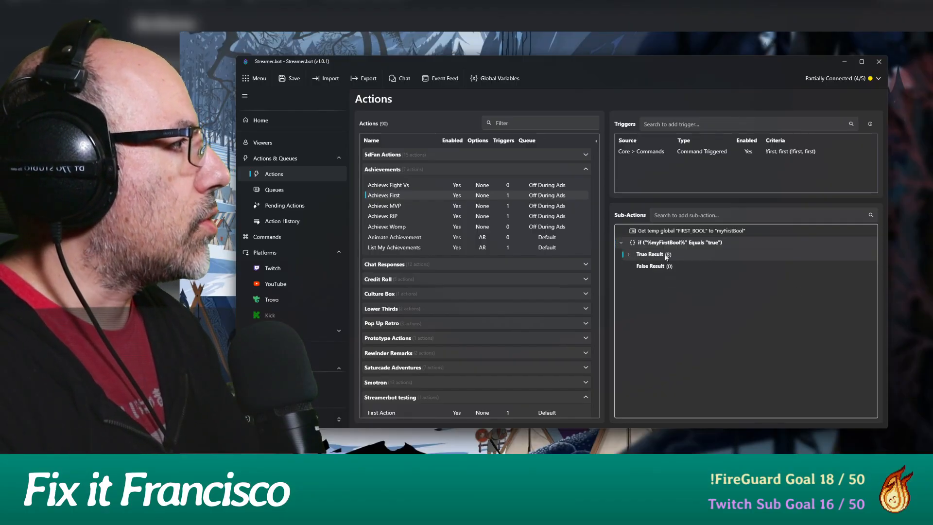
click(630, 254)
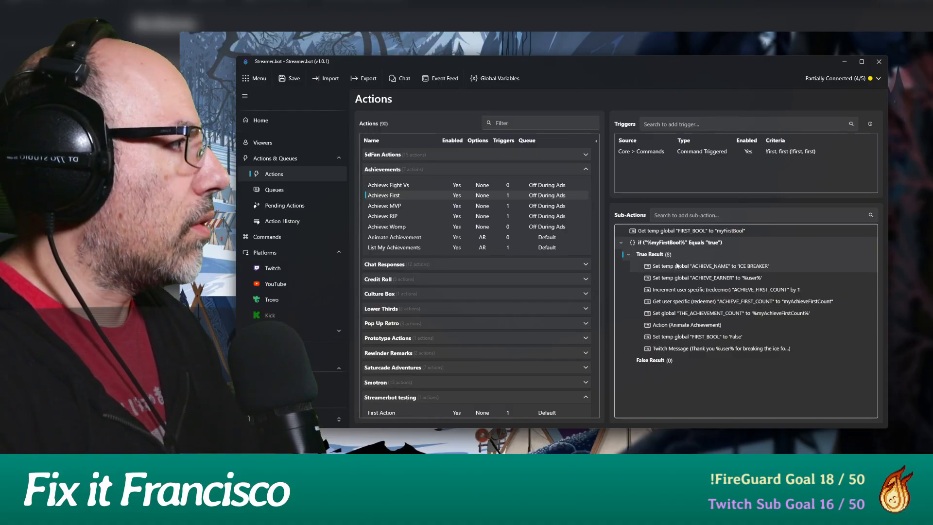
right_click(669, 267)
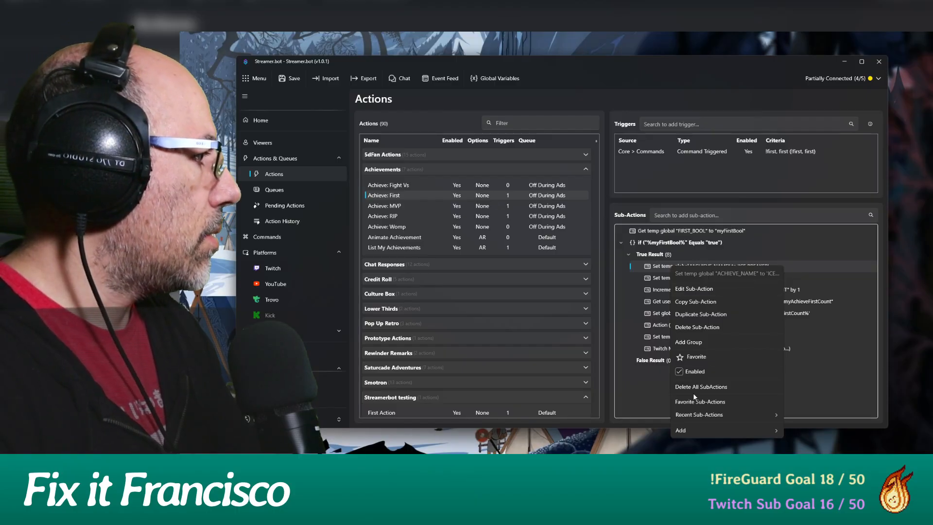
mouse_move(692, 430)
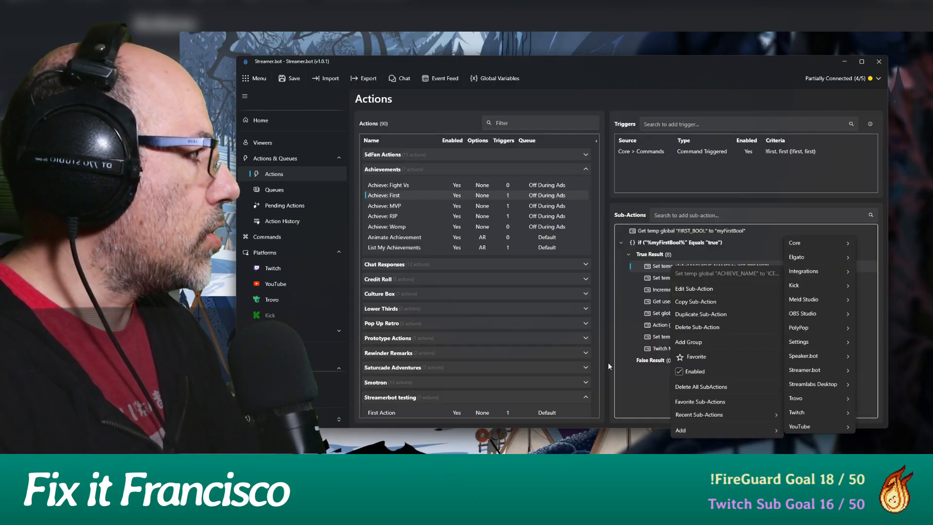
click(710, 270)
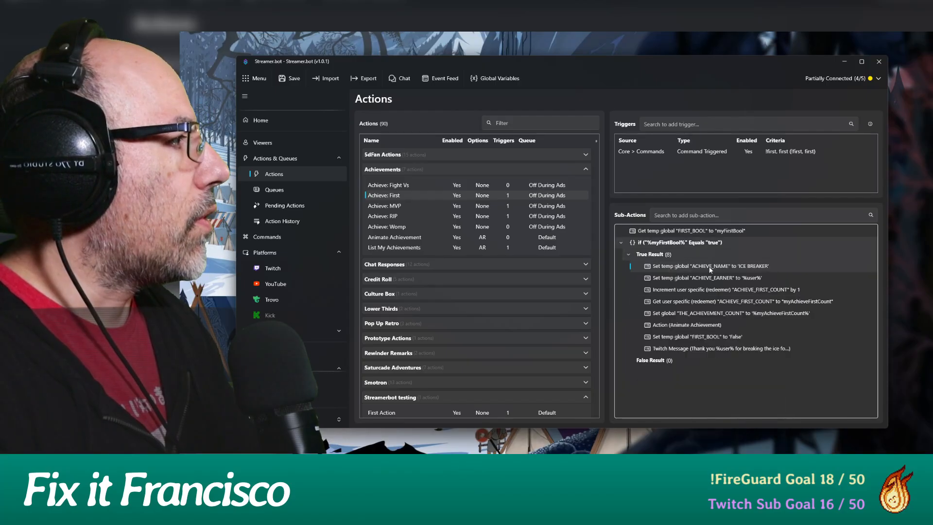
double_click(676, 270)
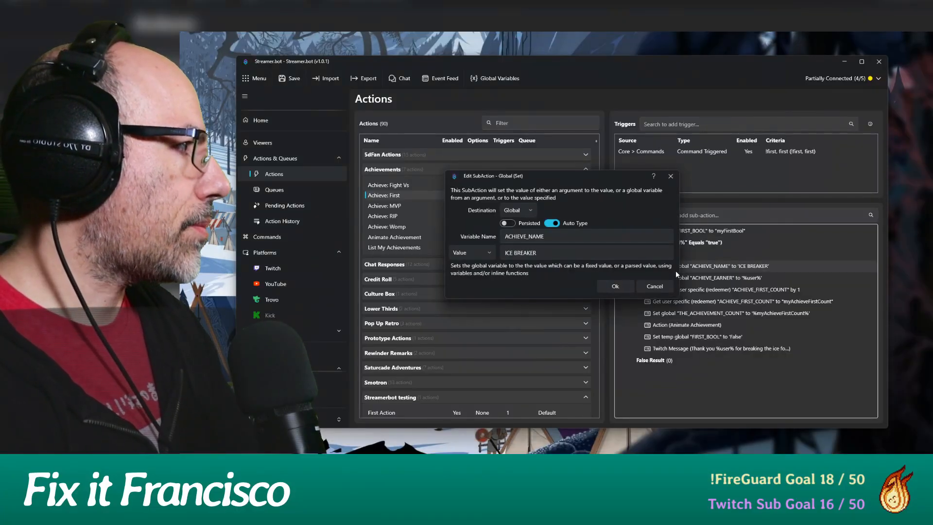
drag(615, 181, 516, 219)
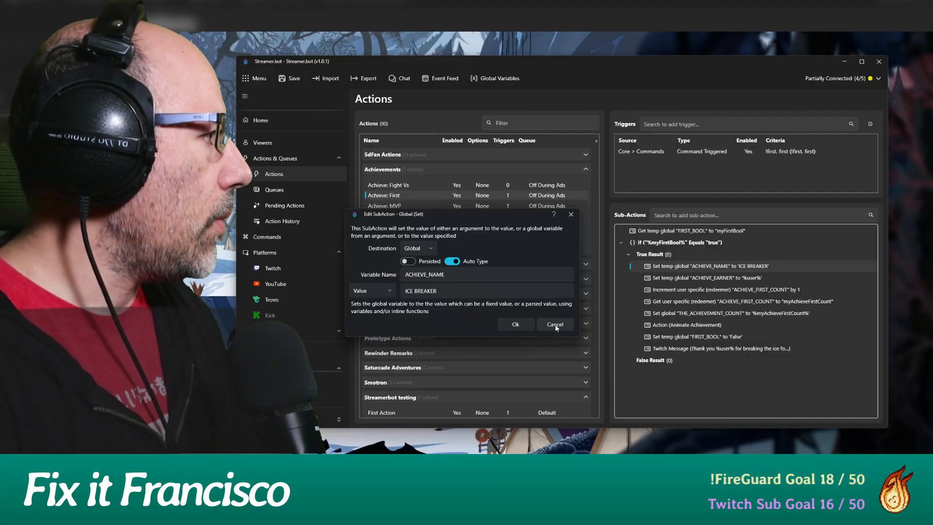
click(555, 325)
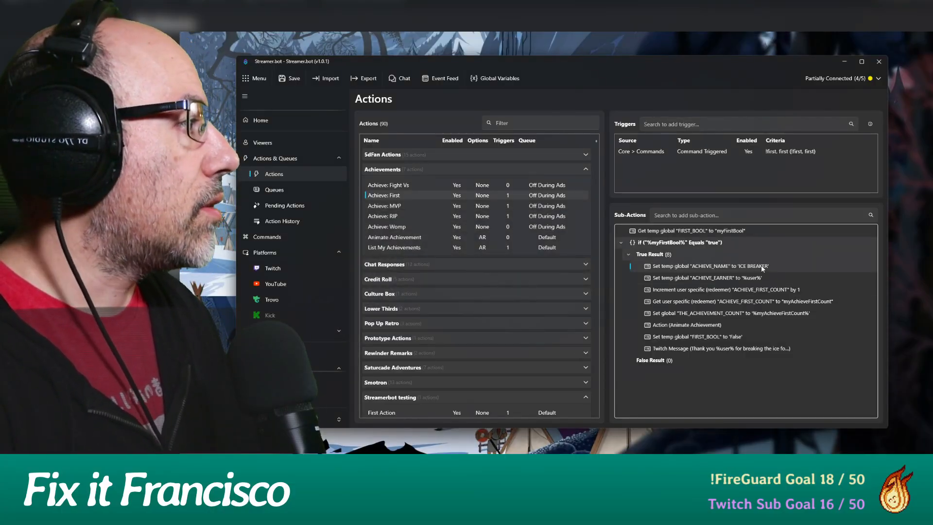
Step: Examine the variable name and value of the ACHIEVE_EARNER Global (Set) sub-action
double_click(701, 279)
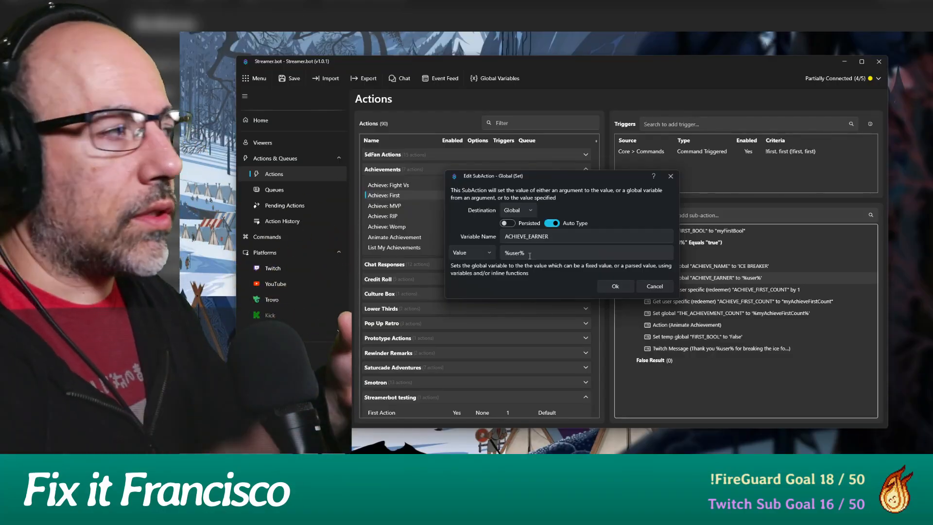
click(525, 250)
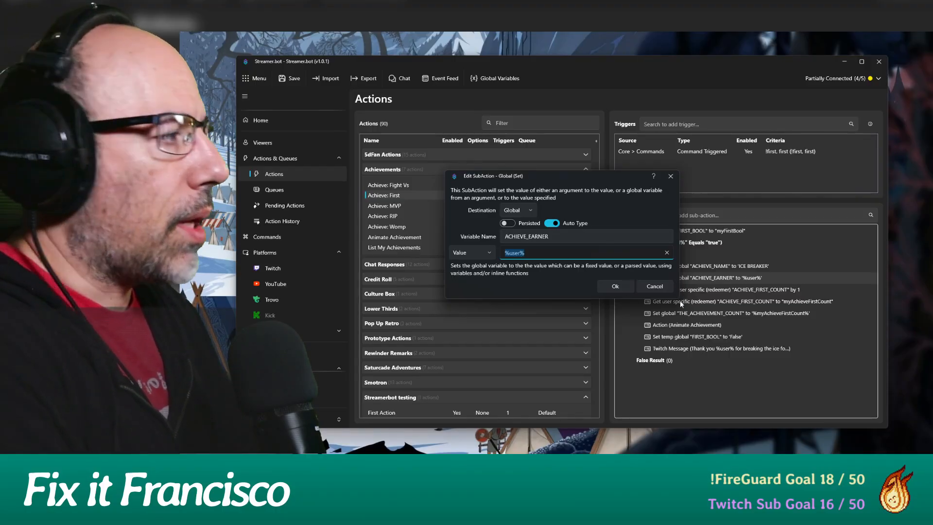
click(654, 285)
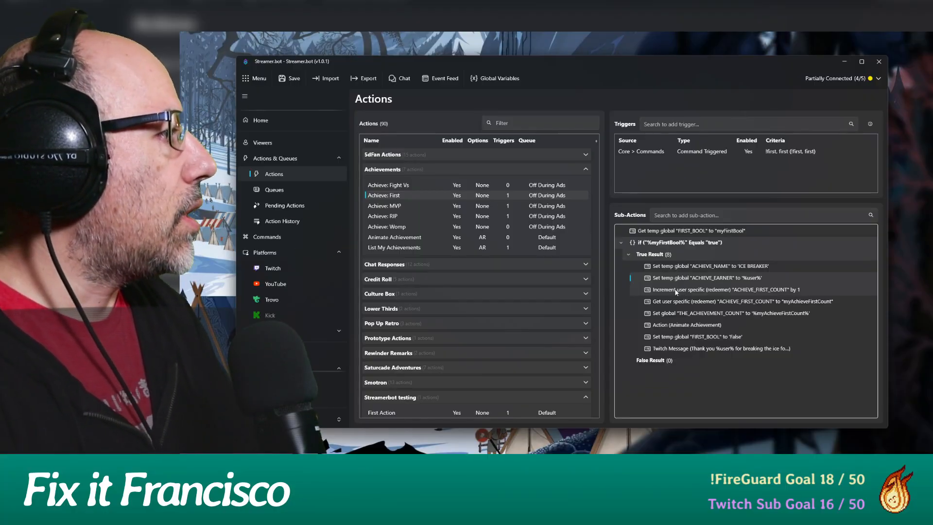
Step: Examine the destination choices, the available value operations and the amount of the sub-action that increments ACHIEVE_FIRST_COUNT
double_click(672, 291)
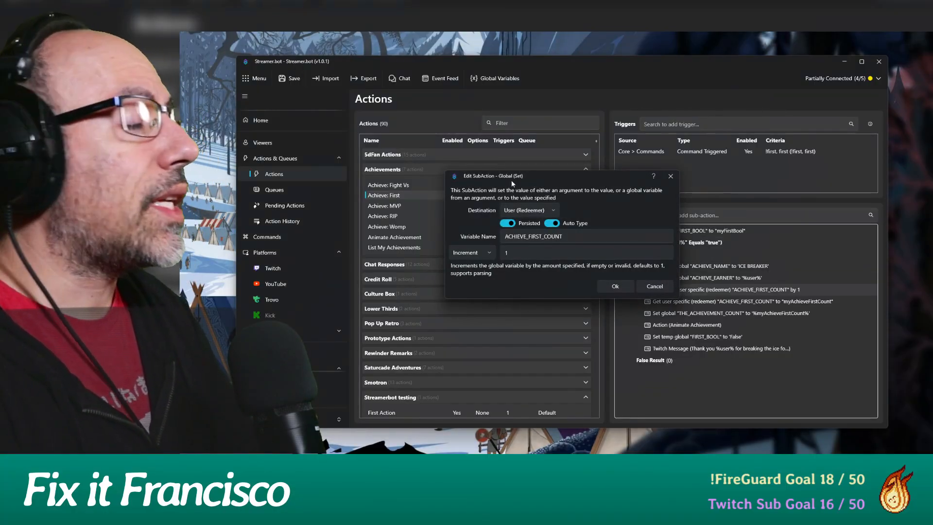
click(555, 212)
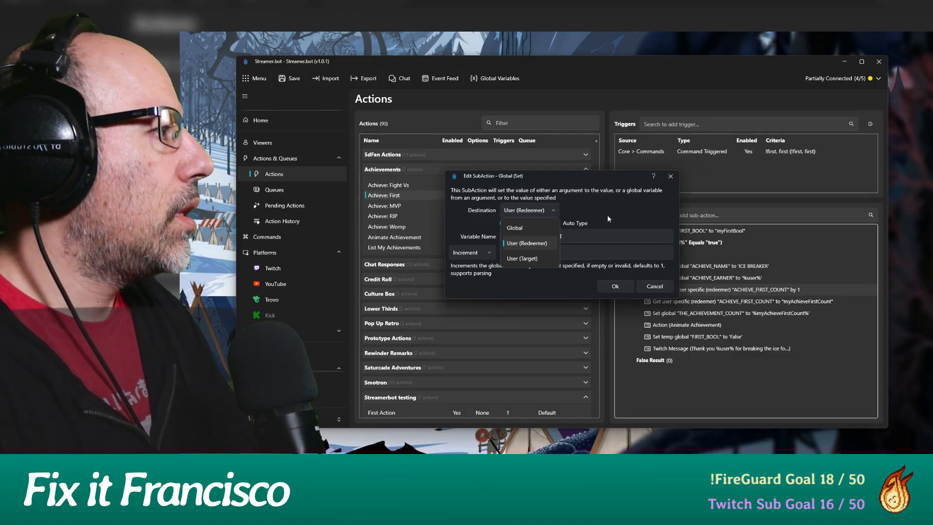
click(528, 245)
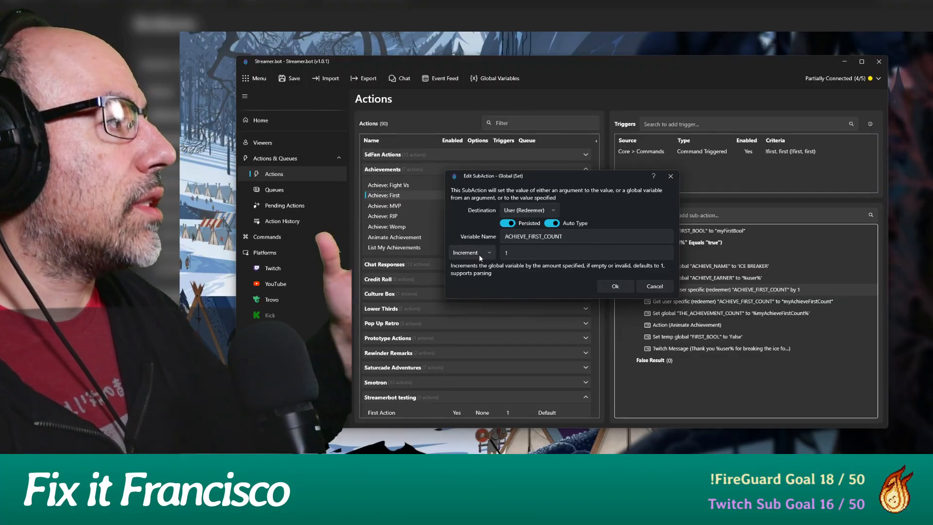
click(521, 254)
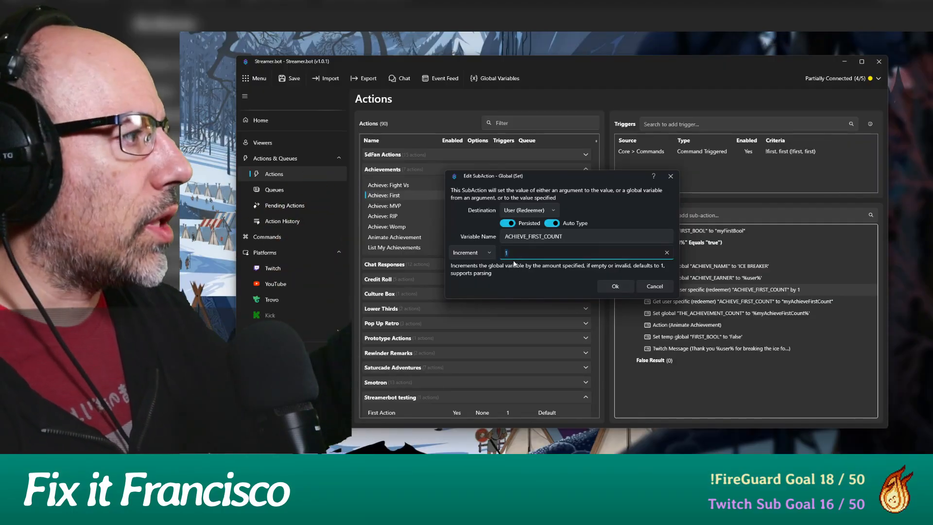
click(492, 251)
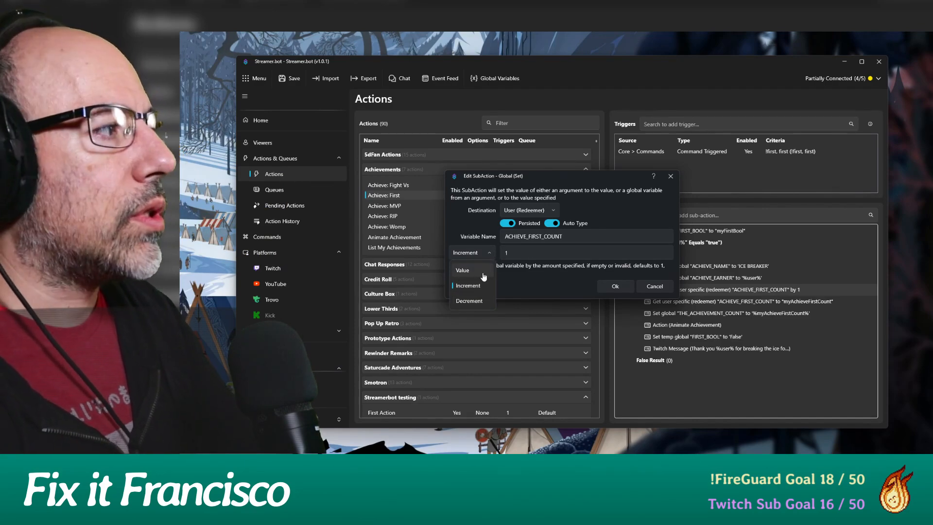
click(558, 275)
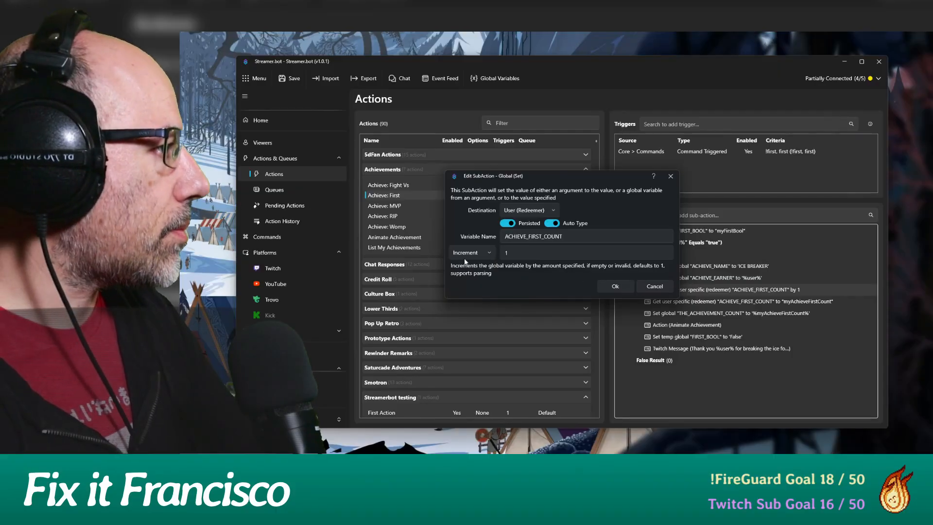
click(625, 290)
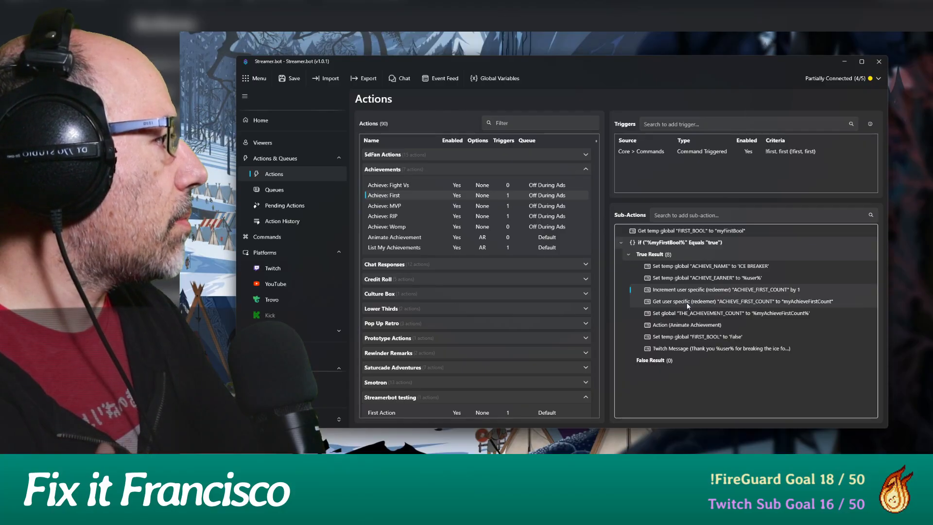
Step: Examine the source choices and the destination variable of the Global (Get) sub-action for ACHIEVE_FIRST_COUNT
click(687, 303)
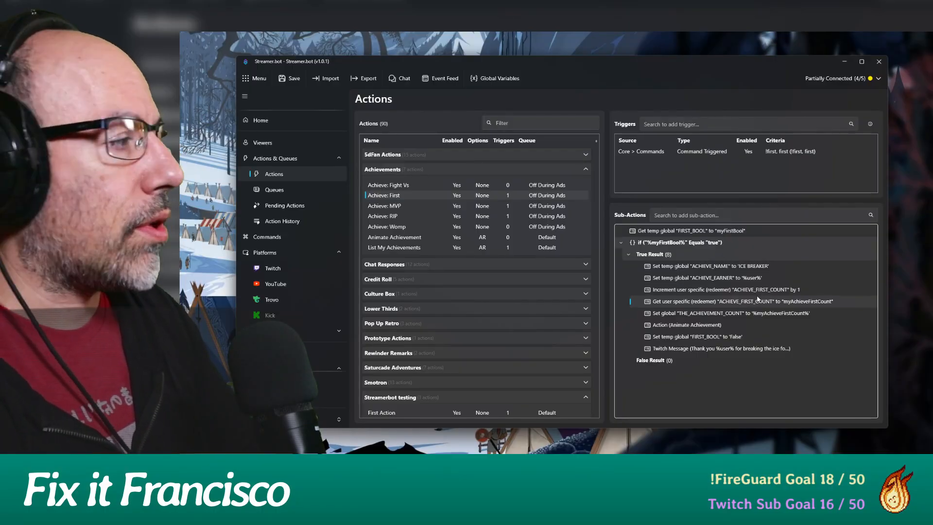
double_click(695, 302)
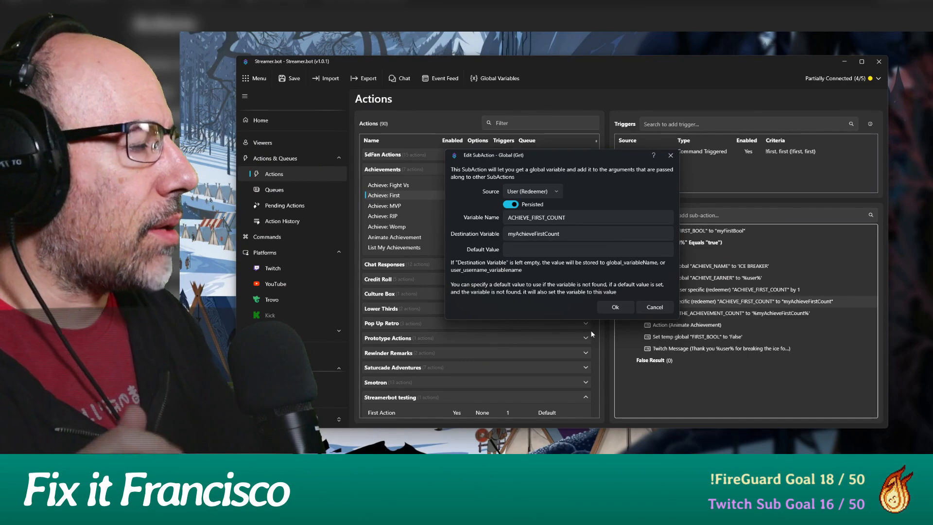
click(538, 192)
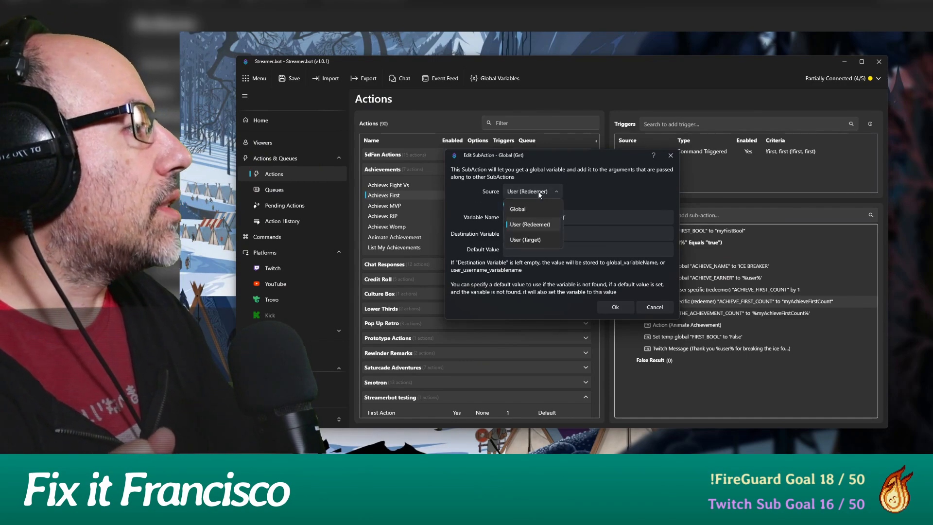
click(493, 195)
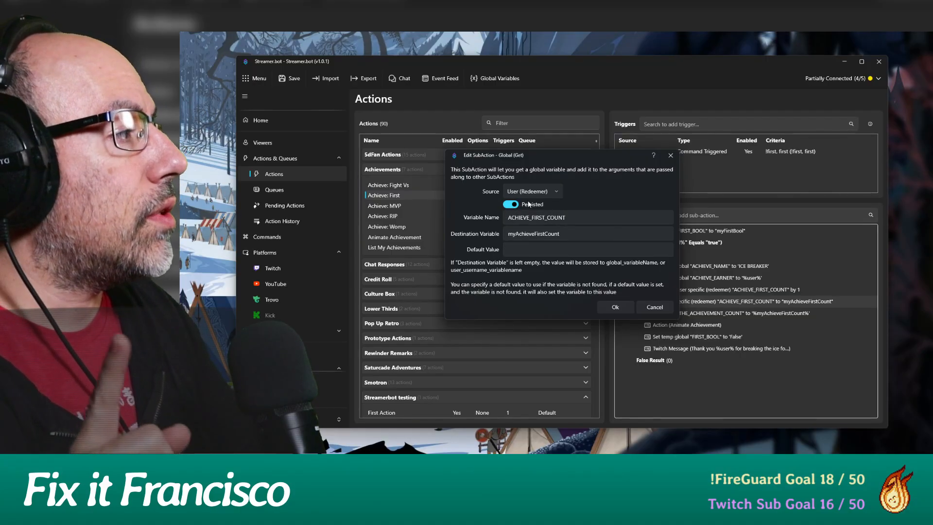
click(657, 307)
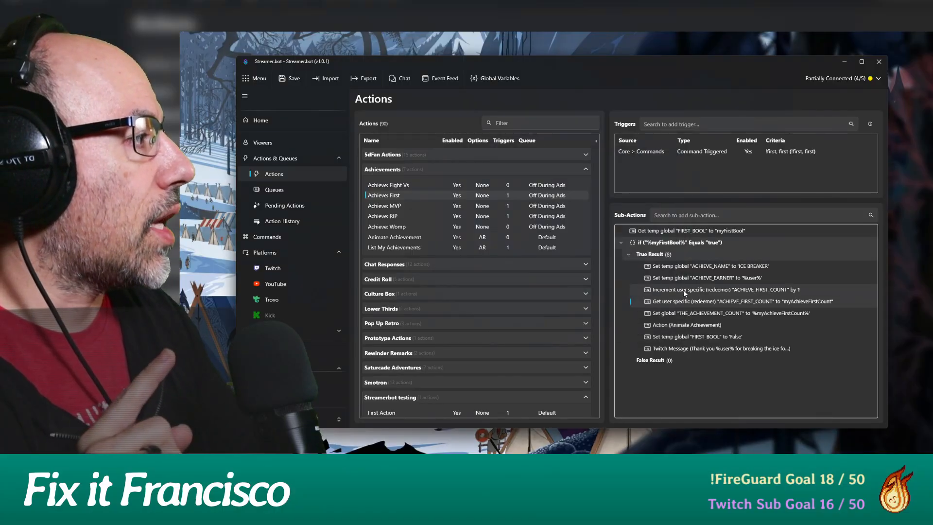
Step: Compare the Persisted setting of the ACHIEVE_FIRST_COUNT increment sub-action with that of its matching Global (Get) sub-action
double_click(680, 289)
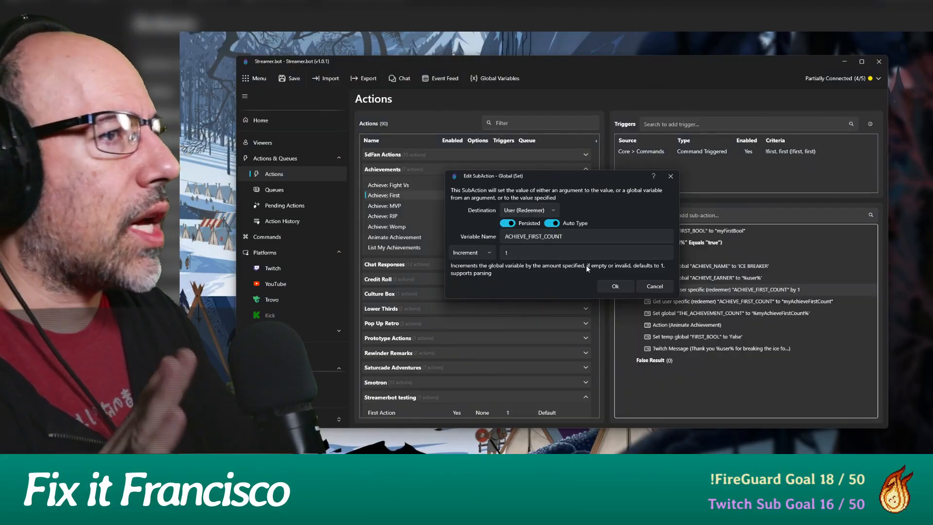
click(611, 287)
double_click(687, 302)
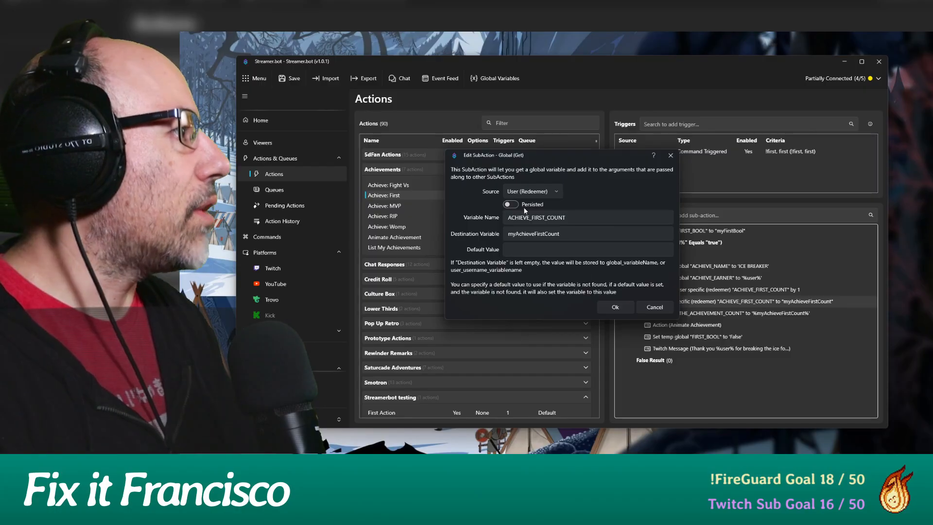
click(511, 204)
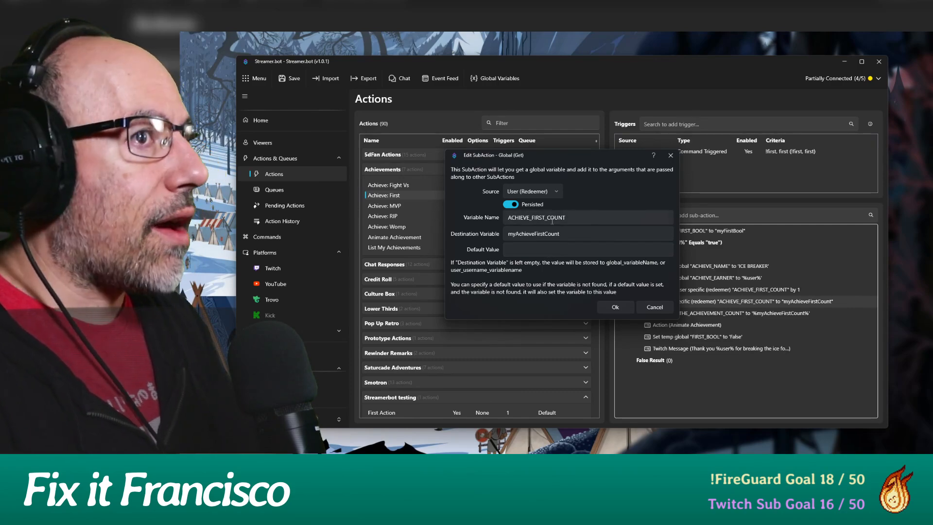
click(640, 308)
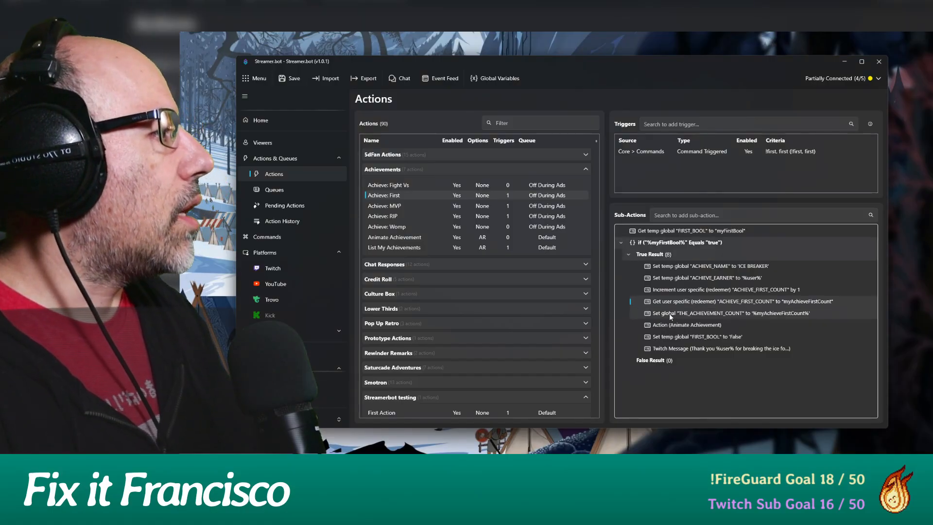
Step: Examine the Persisted setting and the percent signs around the value in the THE_ACHIEVEMENT_COUNT Global (Set) sub-action
double_click(669, 313)
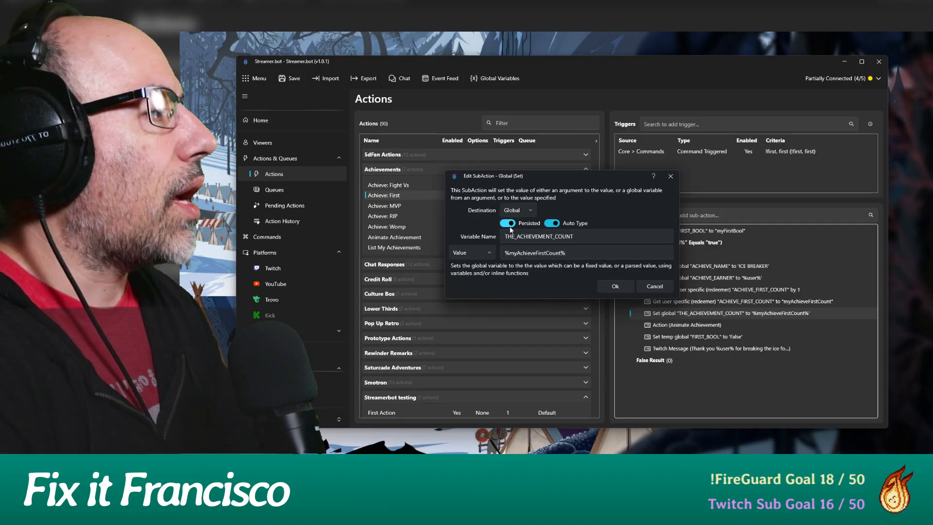
click(504, 223)
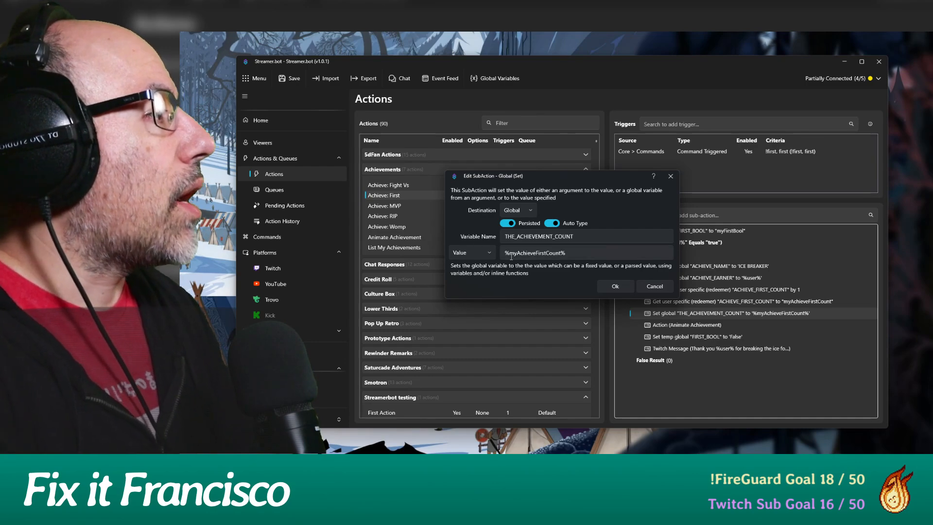
click(502, 252)
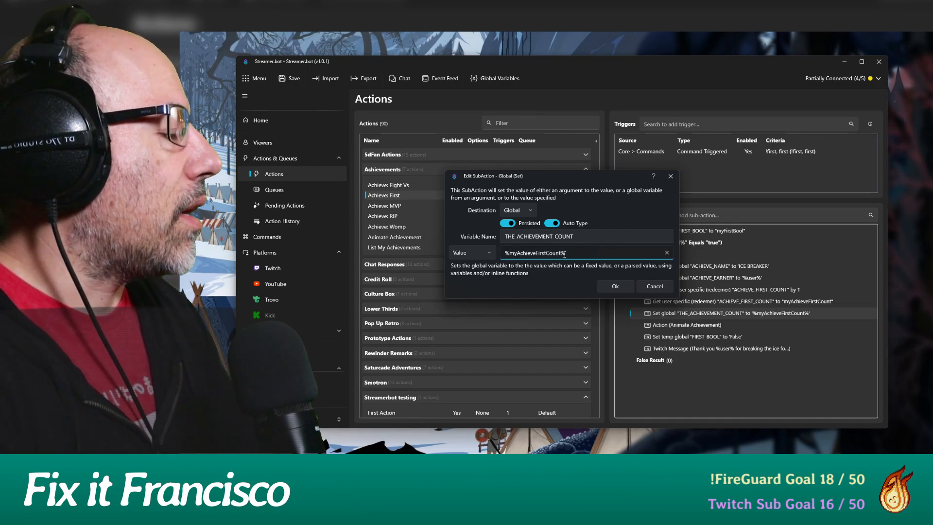
double_click(565, 254)
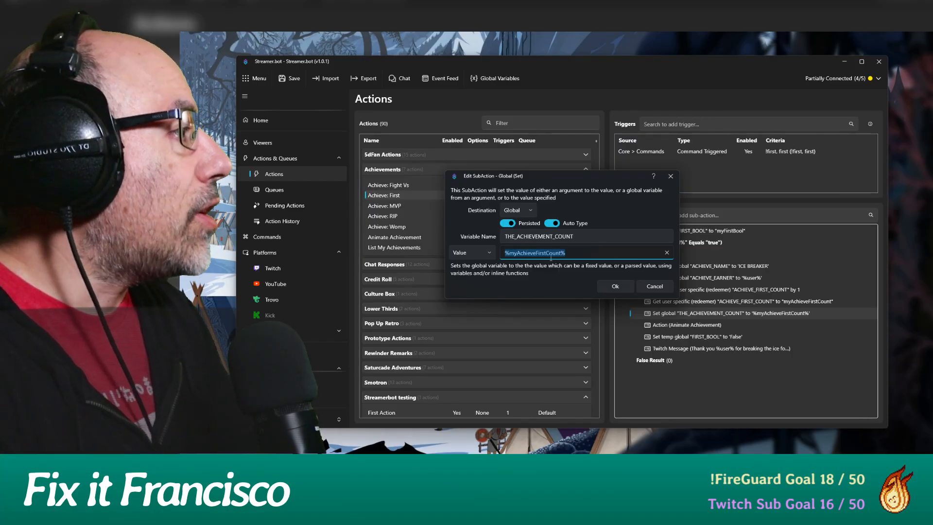
key(Home)
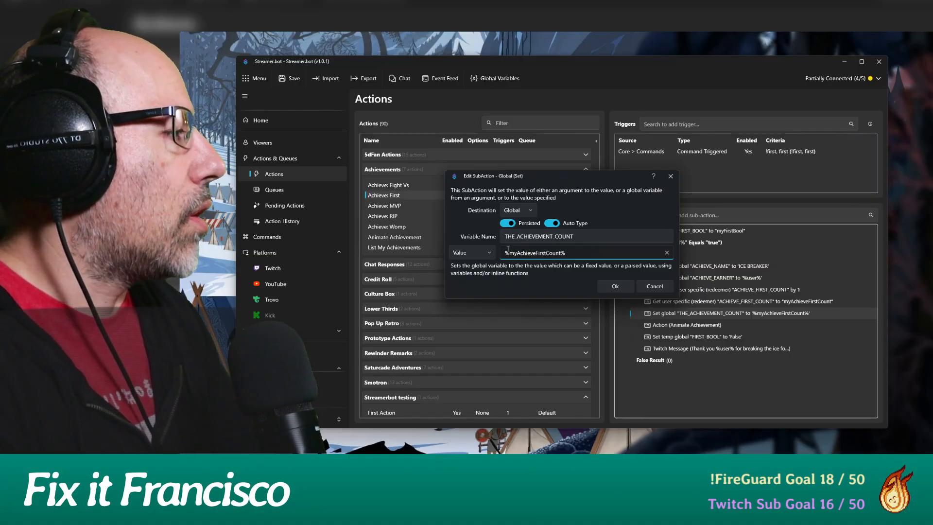
click(629, 287)
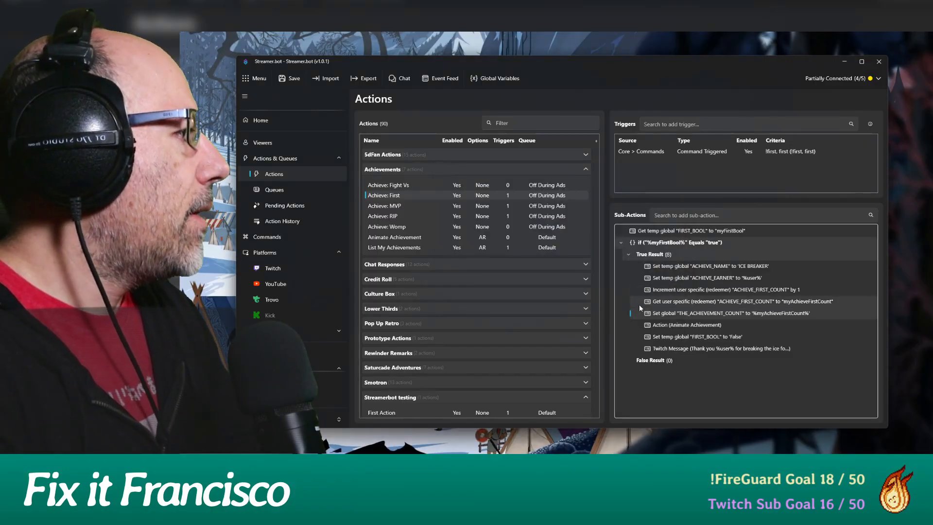
Step: Examine the Animate Achievement sub-action and the one that sets FIRST_BOOL within Achieve: First's True Result branch
click(669, 325)
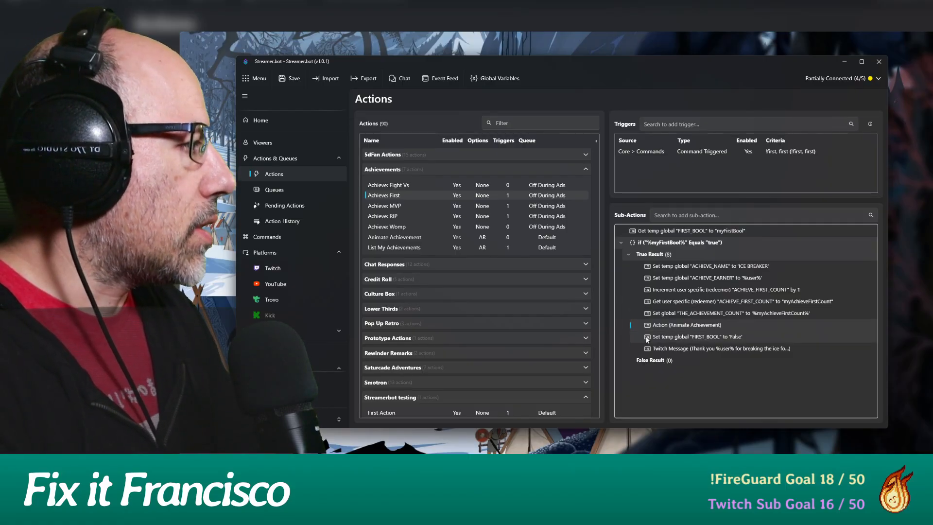
click(662, 337)
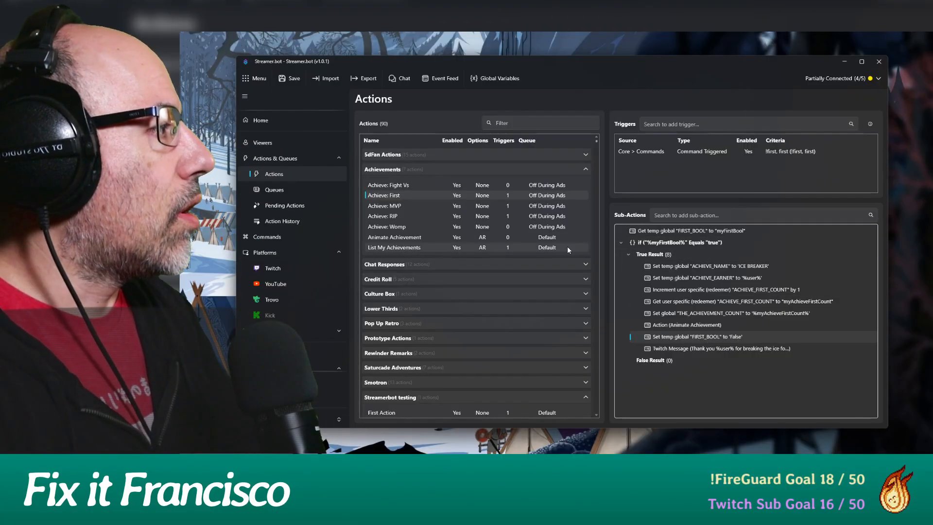
Step: Examine the If/Else condition on %myFirstBool% and the Twitch thank-you message in the True Result branch of Achieve: First
click(646, 246)
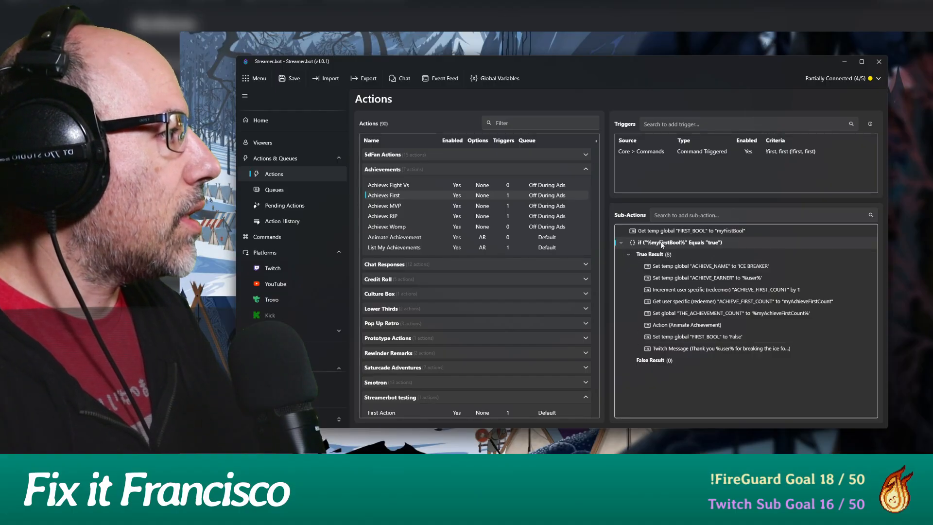
double_click(662, 245)
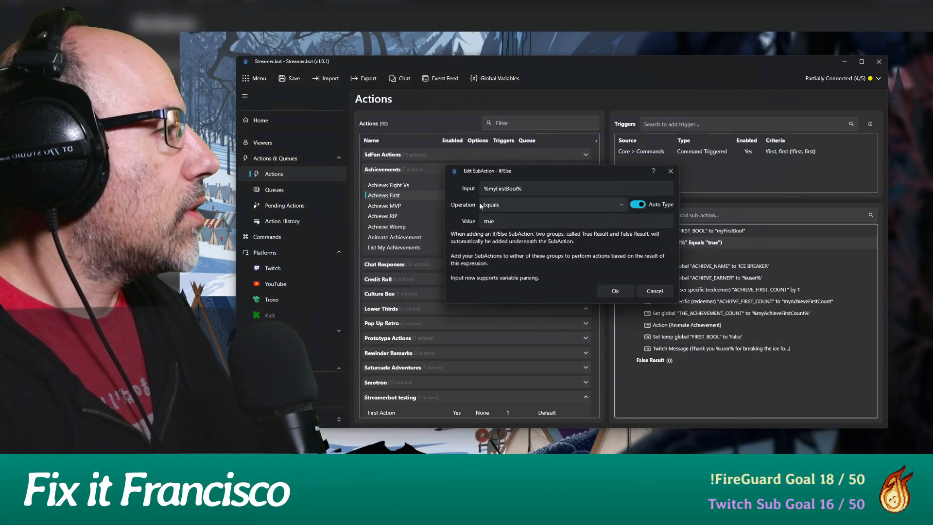
click(655, 291)
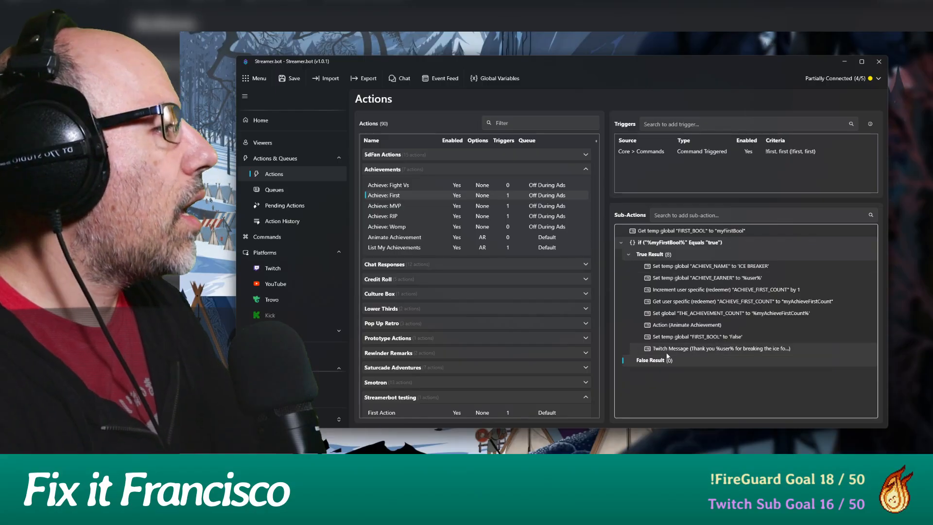
double_click(687, 350)
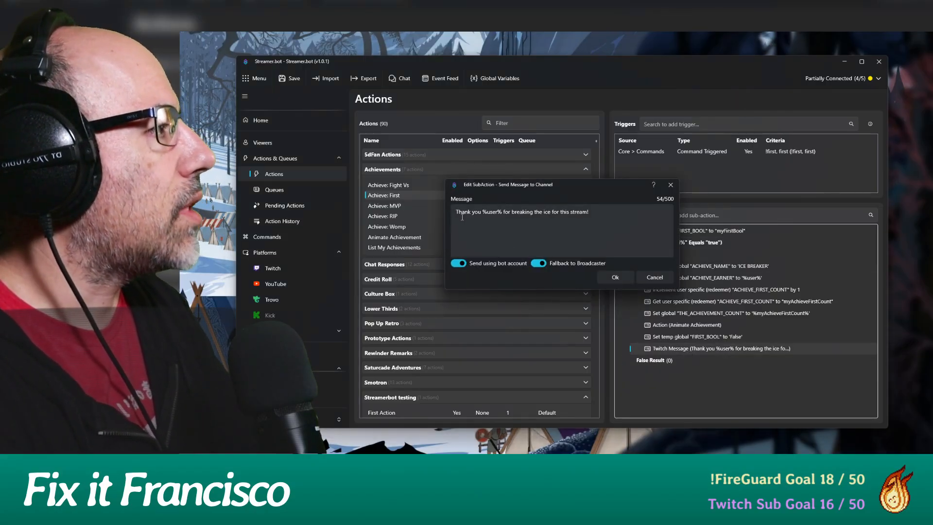
click(652, 278)
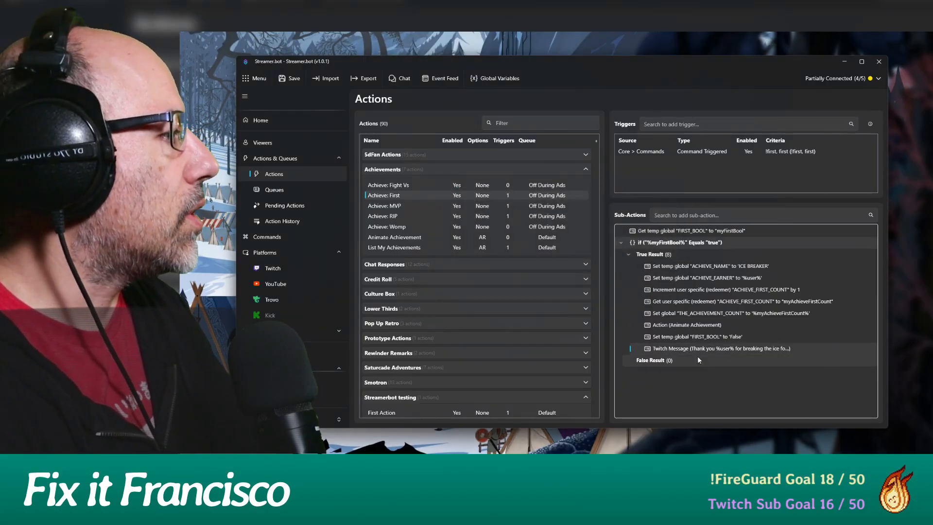
Step: View the settings of a blank Twitch Send Message to Channel sub-action and compare them with the existing ice-breaker thank-you message
right_click(708, 390)
mouse_move(721, 384)
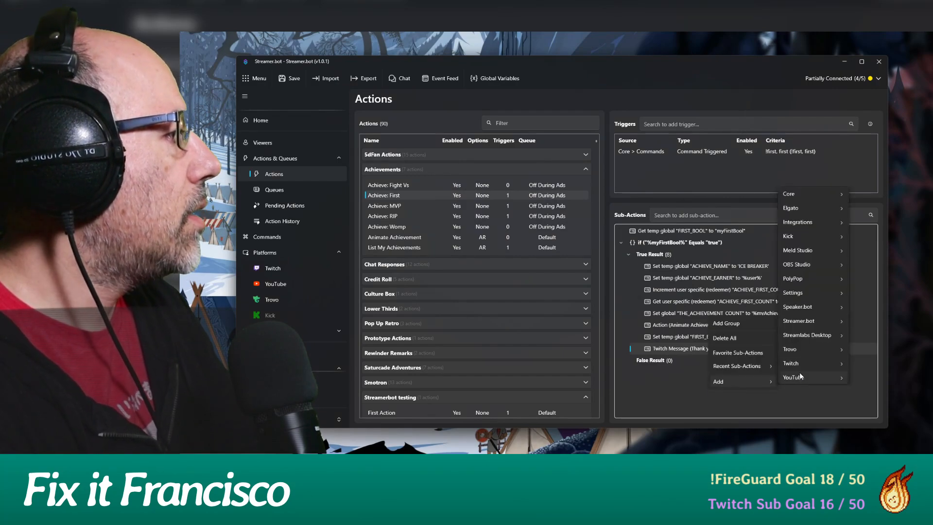
mouse_move(802, 363)
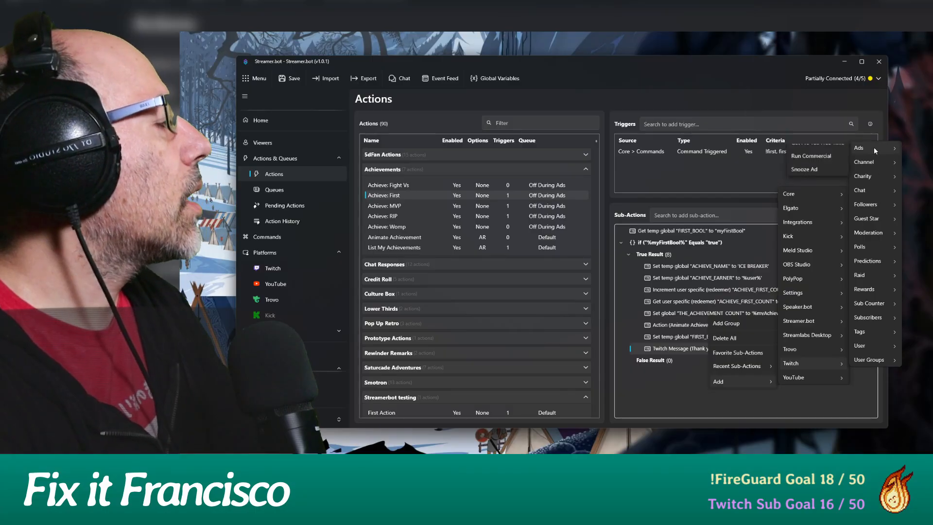
mouse_move(873, 193)
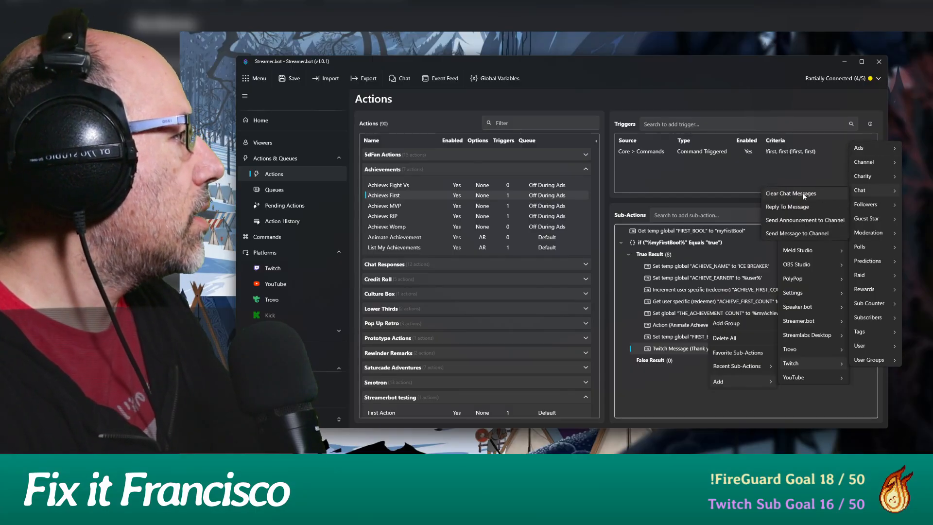
click(796, 233)
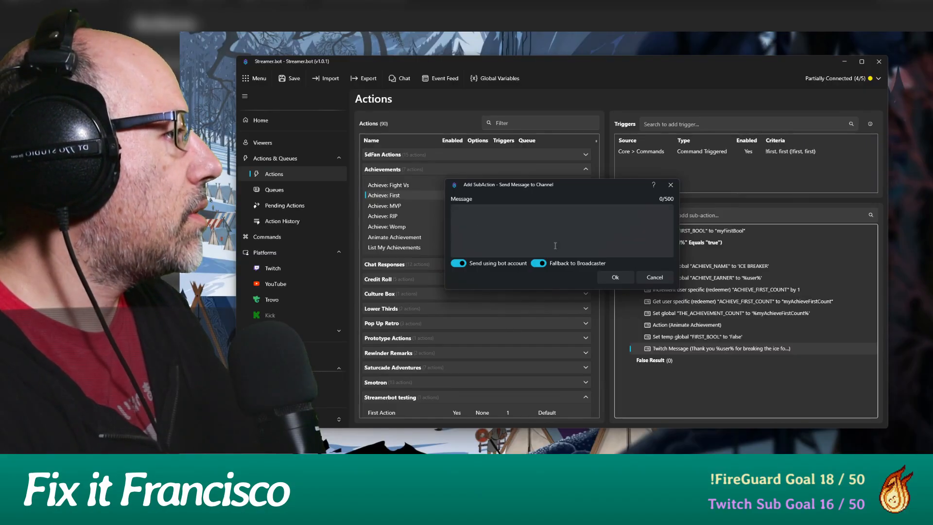
click(654, 277)
double_click(684, 348)
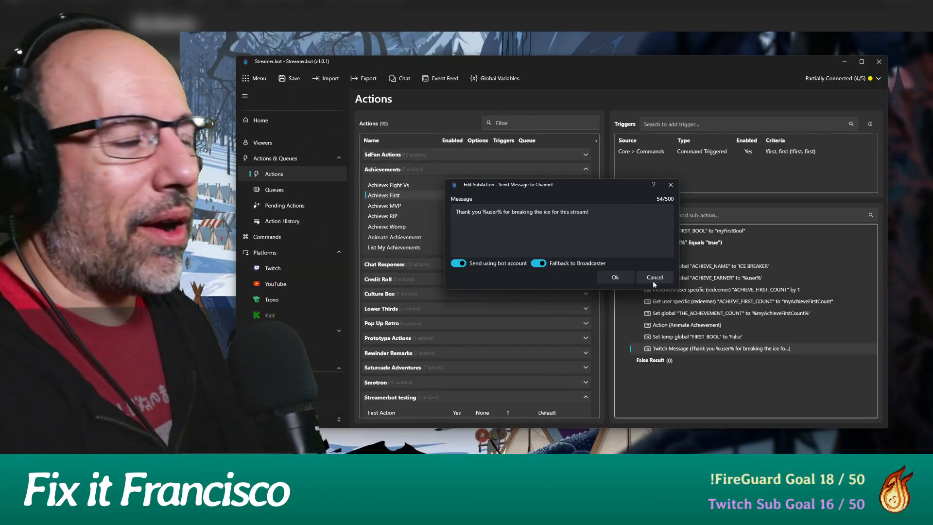
click(654, 281)
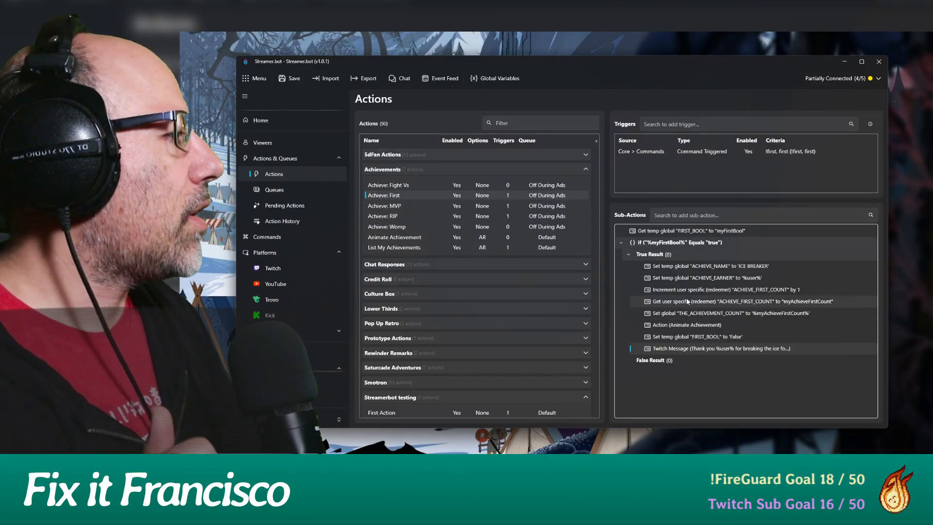
Step: Inspect the sub-action that runs Animate Achievement and how a new Core Run Action sub-action picks its target action, without adding one
double_click(661, 327)
click(647, 253)
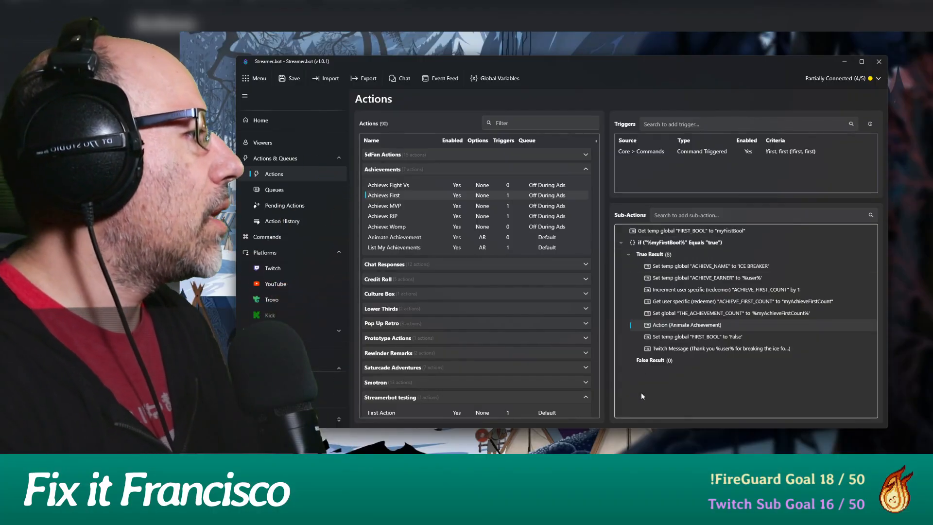
right_click(652, 378)
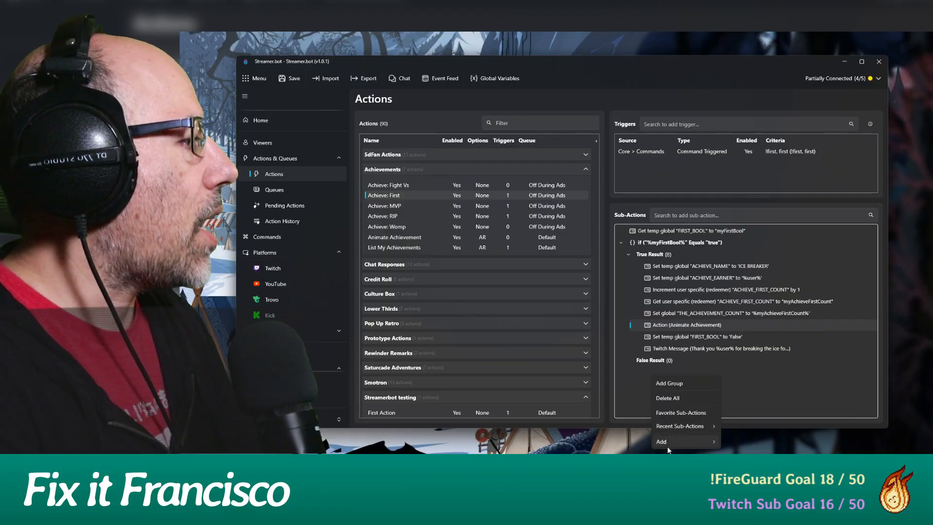
mouse_move(668, 446)
mouse_move(735, 255)
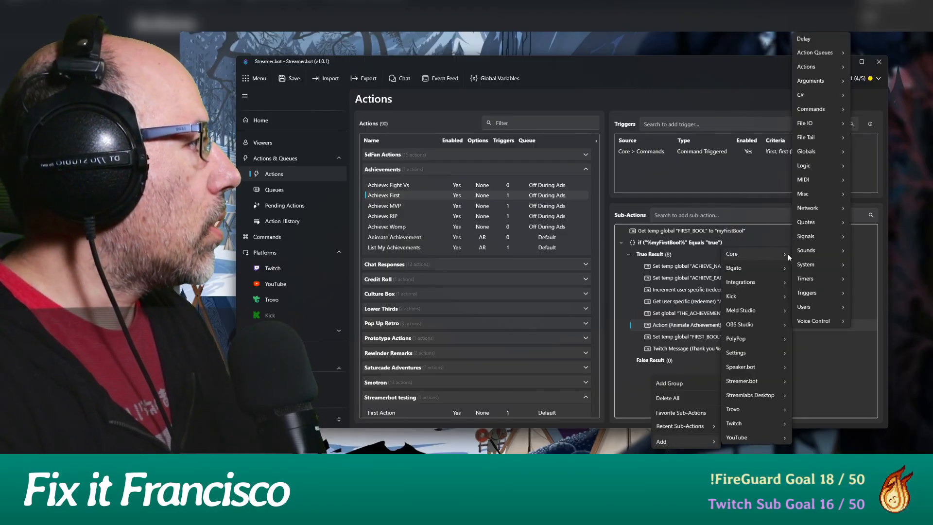
mouse_move(804, 66)
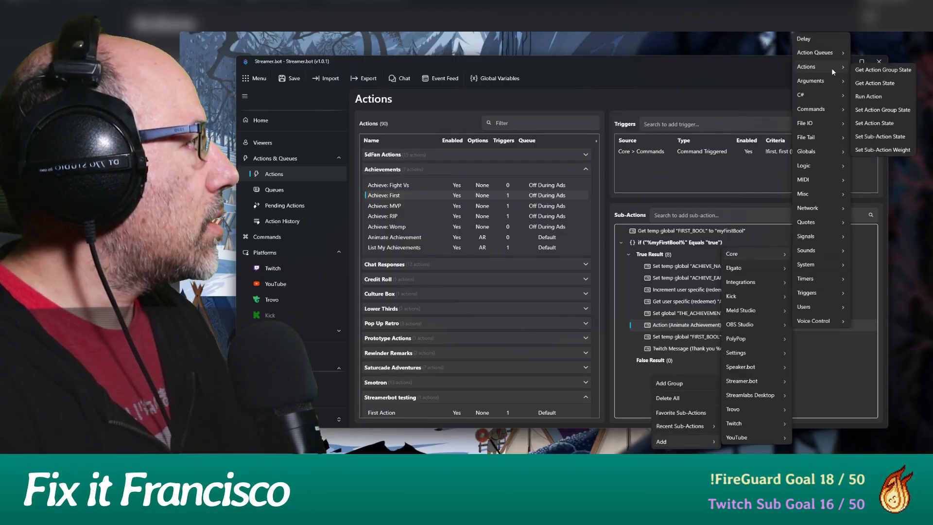
click(871, 97)
click(558, 226)
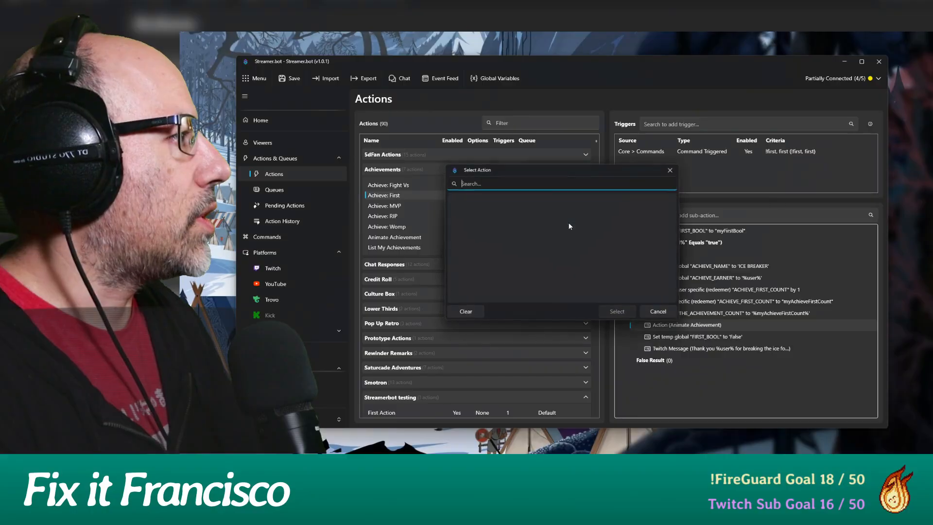
click(660, 312)
click(664, 252)
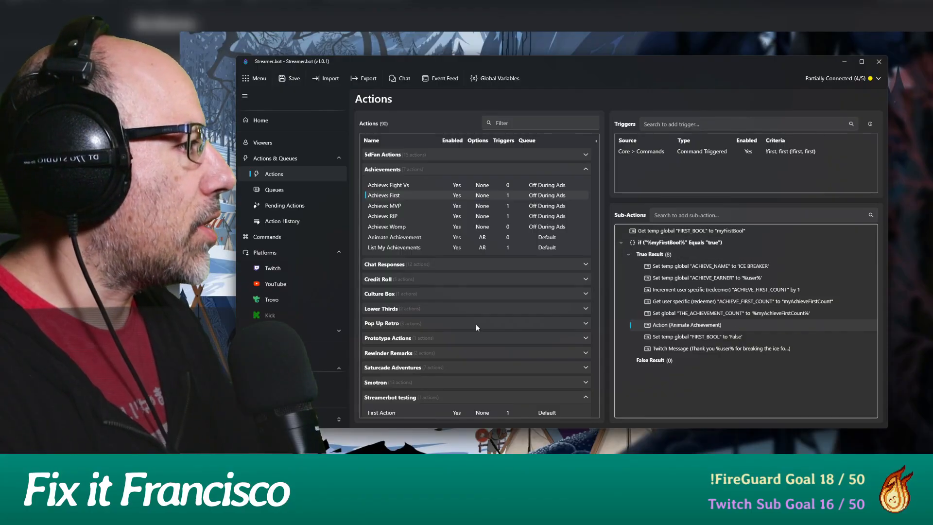
Step: Examine the sub-actions of the Animate Achievement action and the scene, layer and state settings that hide the Achievement Name layer
click(389, 237)
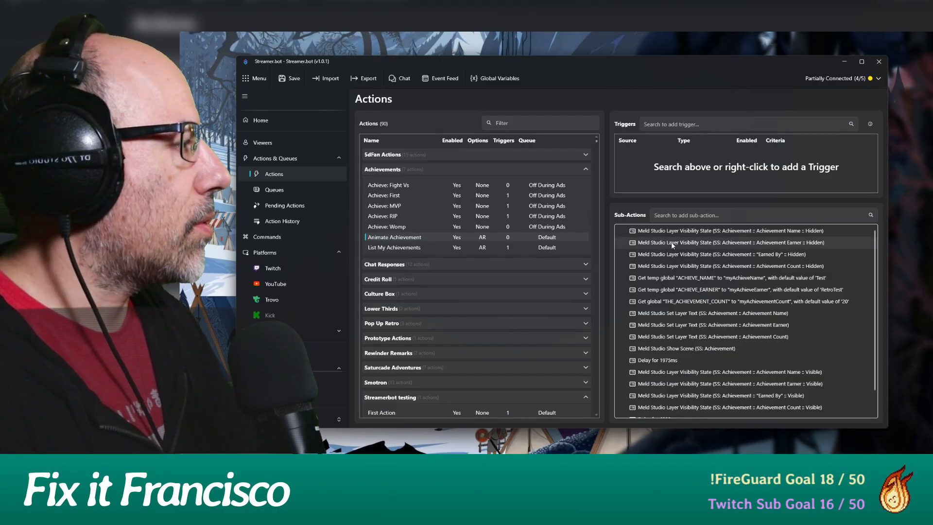
scroll(775, 247, down, 1)
scroll(764, 270, up, 1)
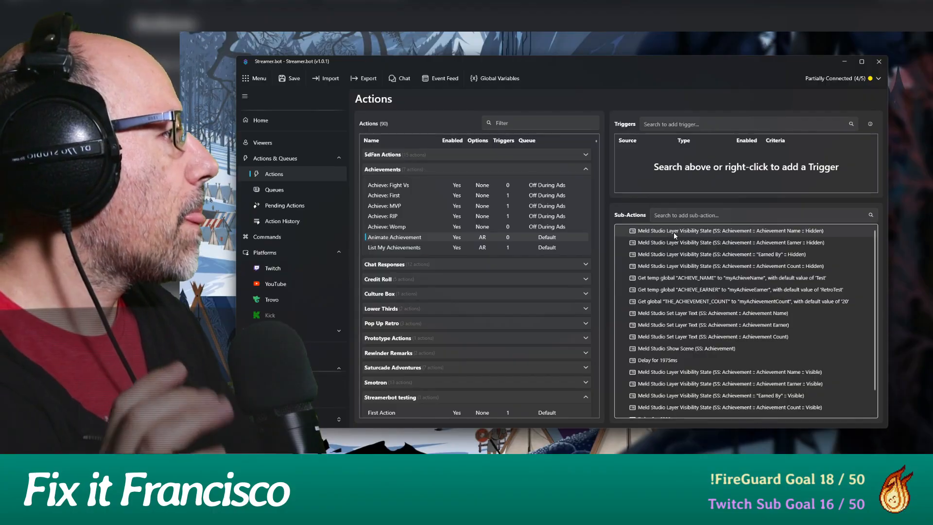
double_click(674, 231)
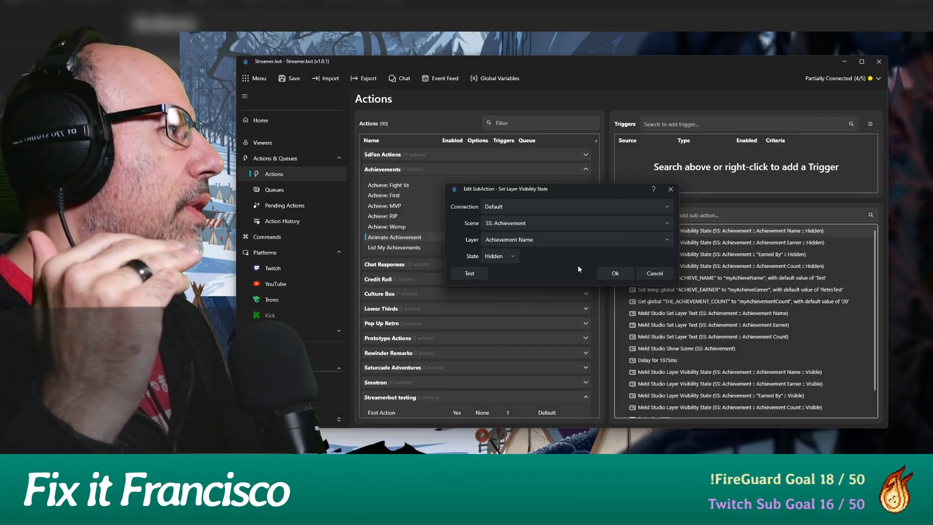
click(655, 272)
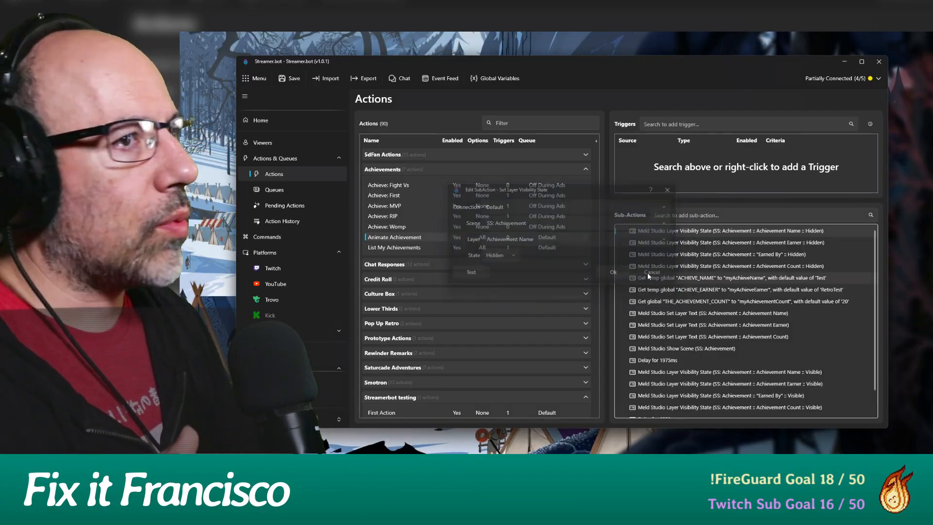
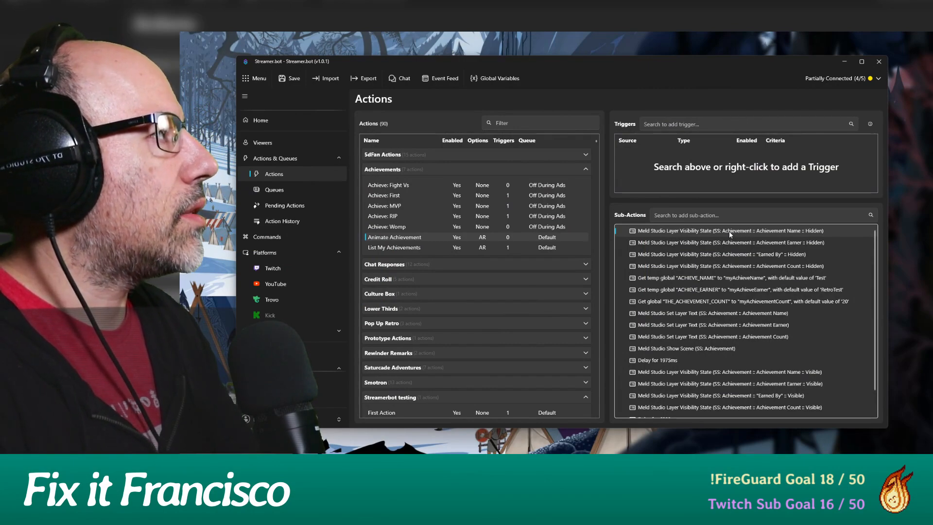
double_click(699, 233)
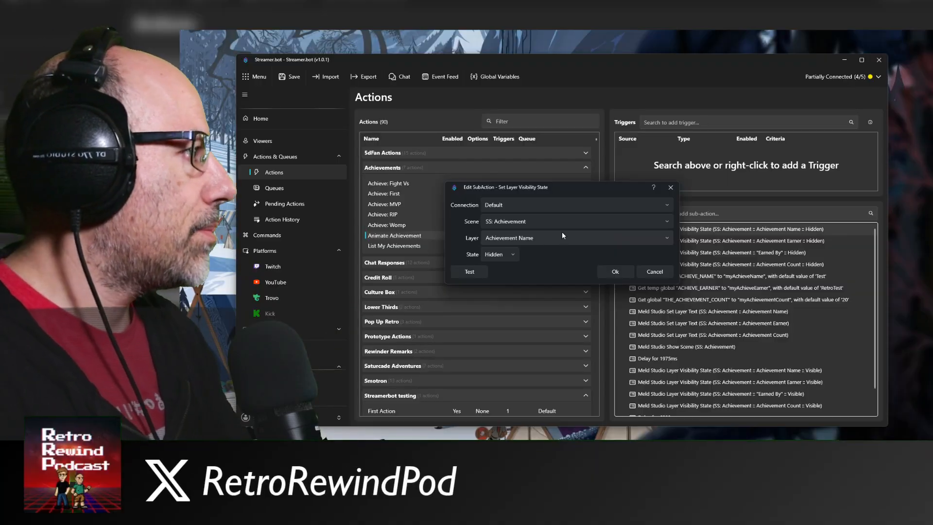
click(654, 272)
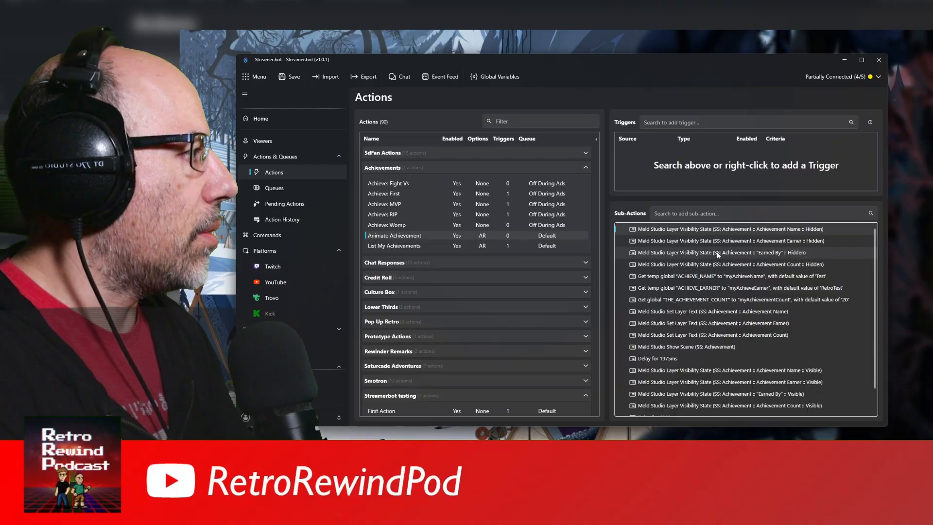
Step: Review the remaining sub-actions that hide achievement layers, including the scene, layer and state settings for "Earned By"
click(680, 254)
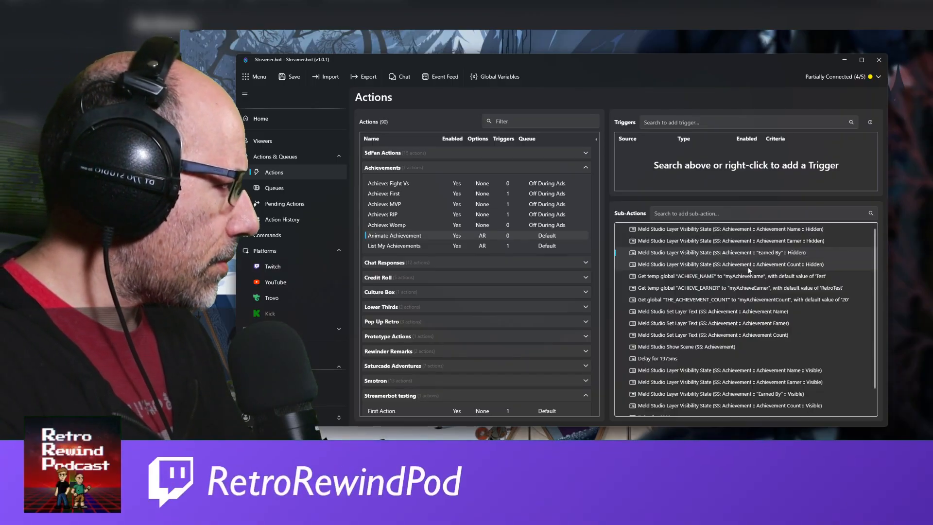
click(773, 240)
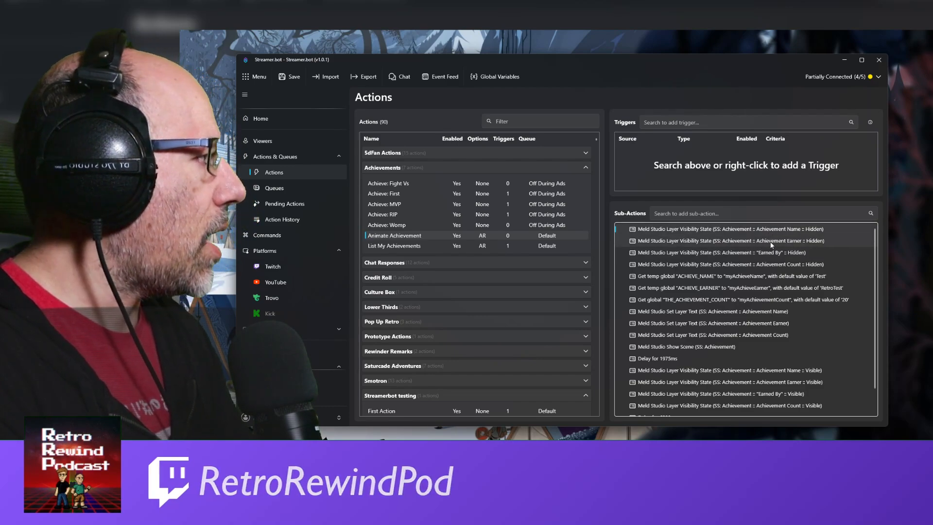
click(758, 252)
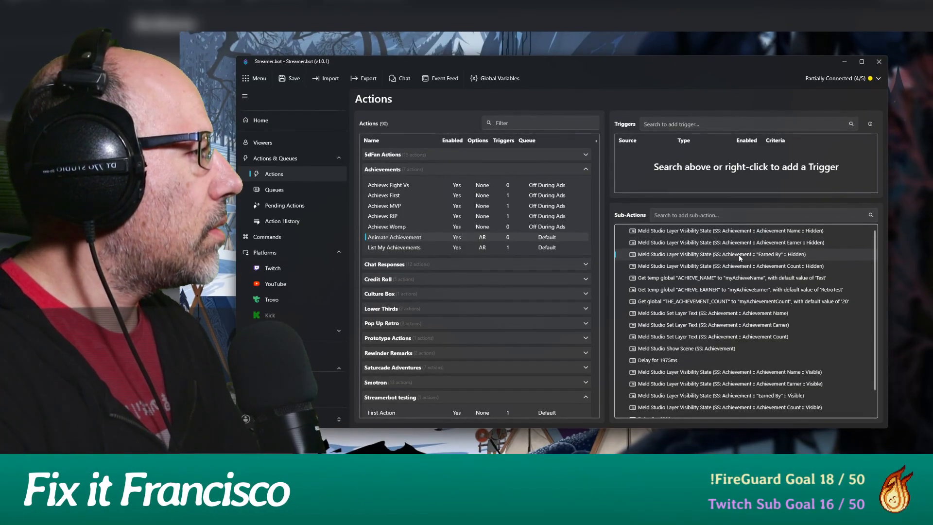
double_click(739, 255)
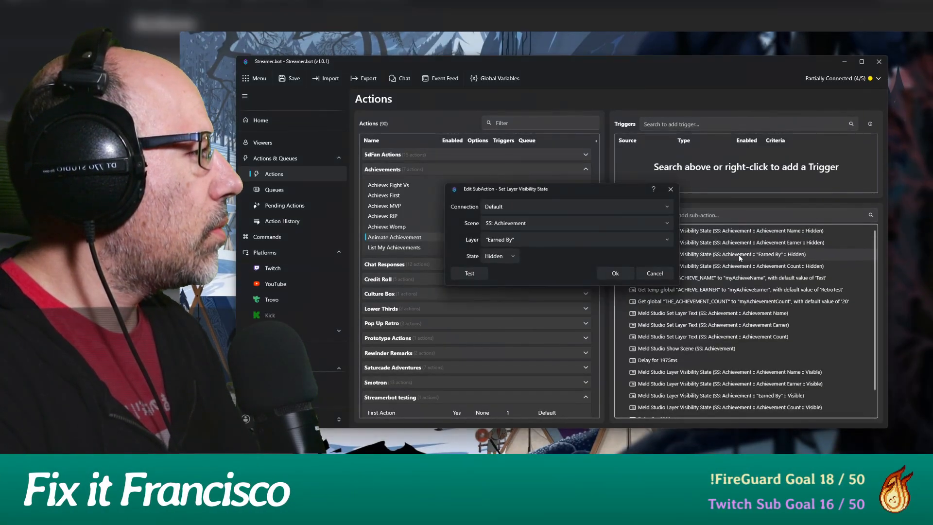
click(659, 275)
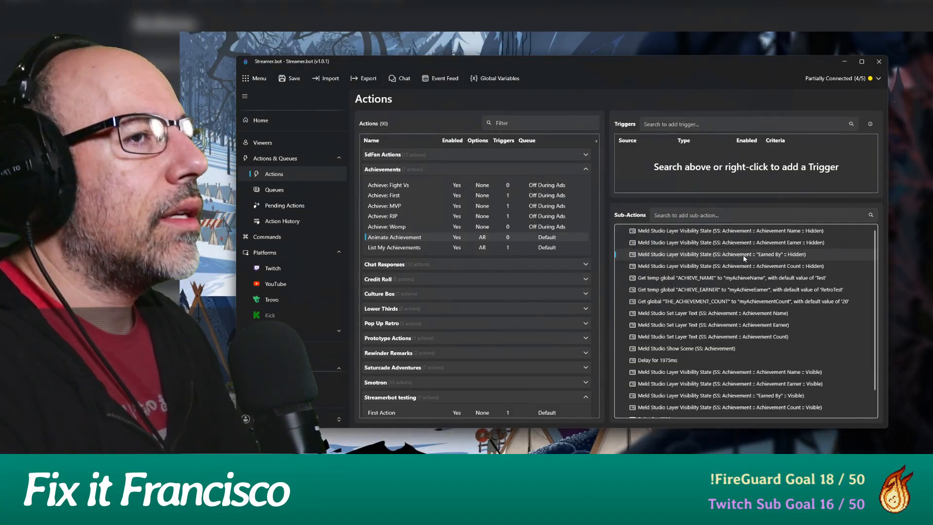
click(739, 271)
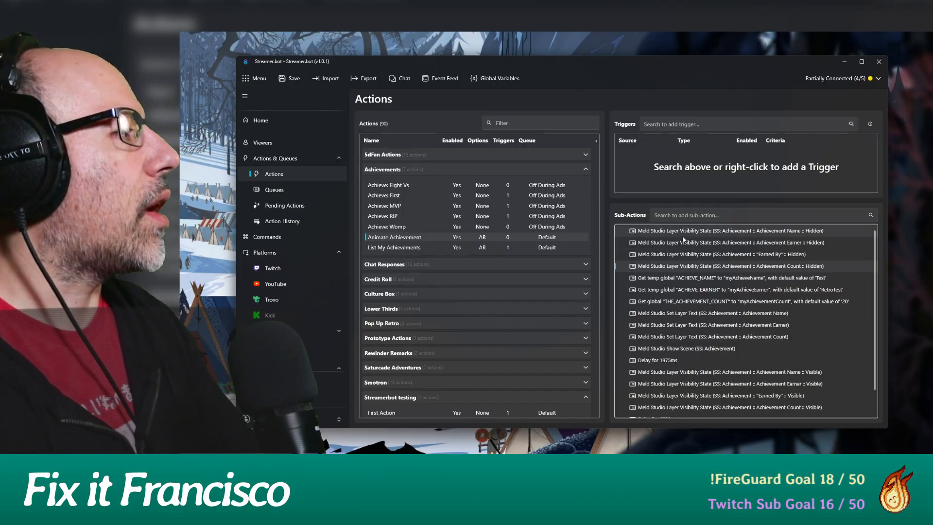
Step: Compare how Animate Achievement gets the ACHIEVE_NAME global with how Achieve: First sets it, and view the settings that get ACHIEVE_EARNER
double_click(698, 278)
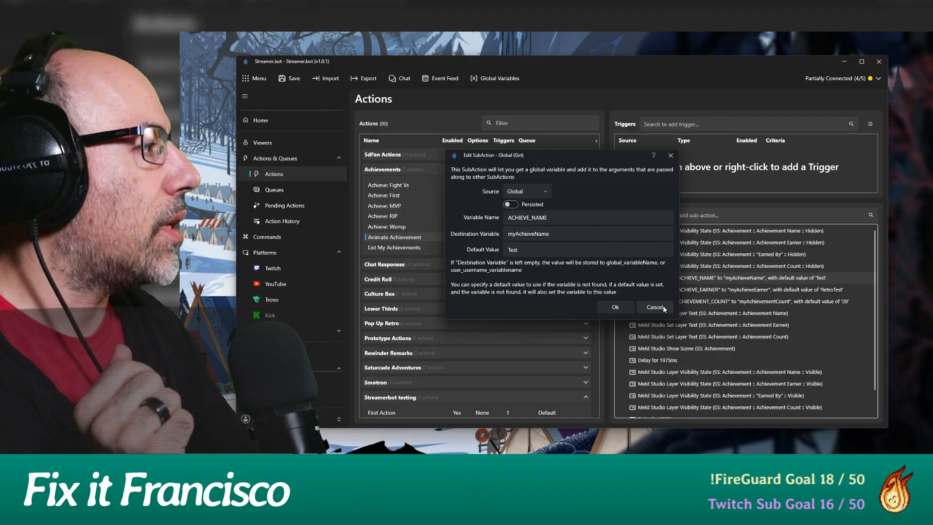
click(656, 307)
click(386, 195)
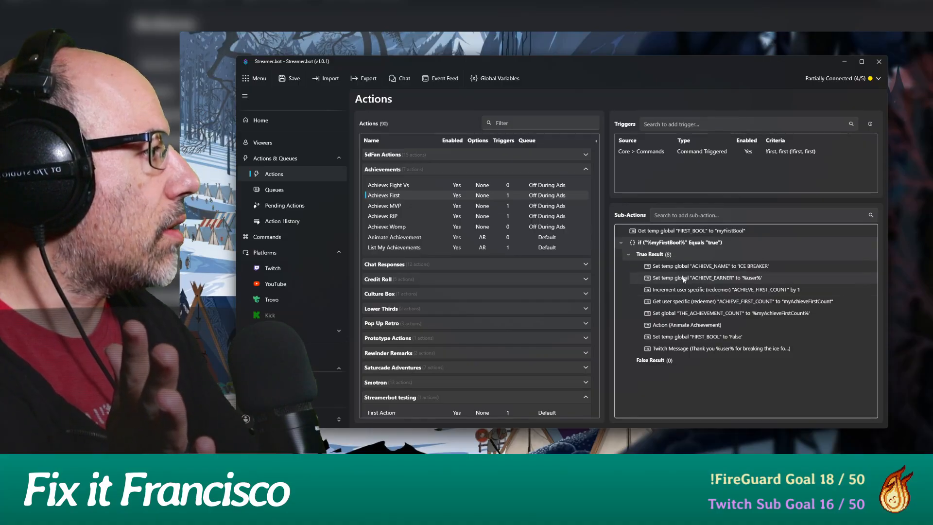
double_click(627, 267)
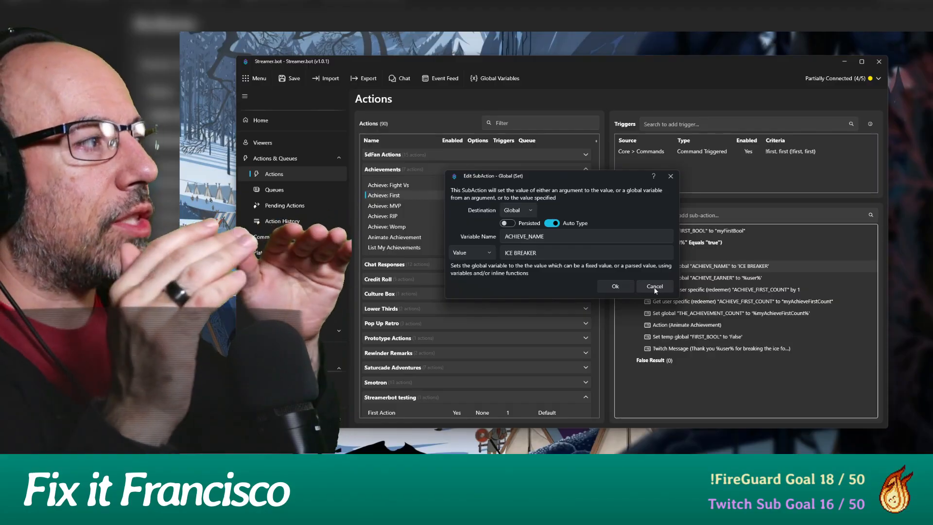
click(654, 287)
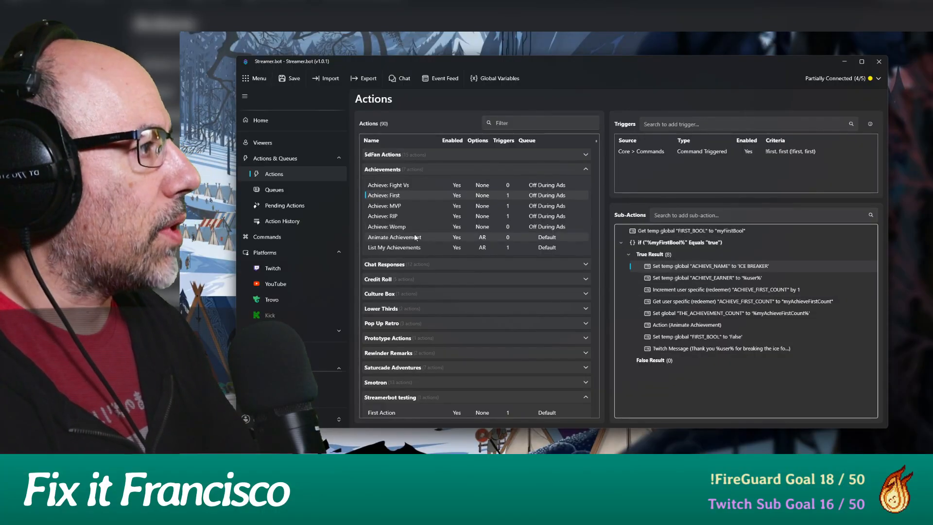
click(426, 237)
double_click(661, 277)
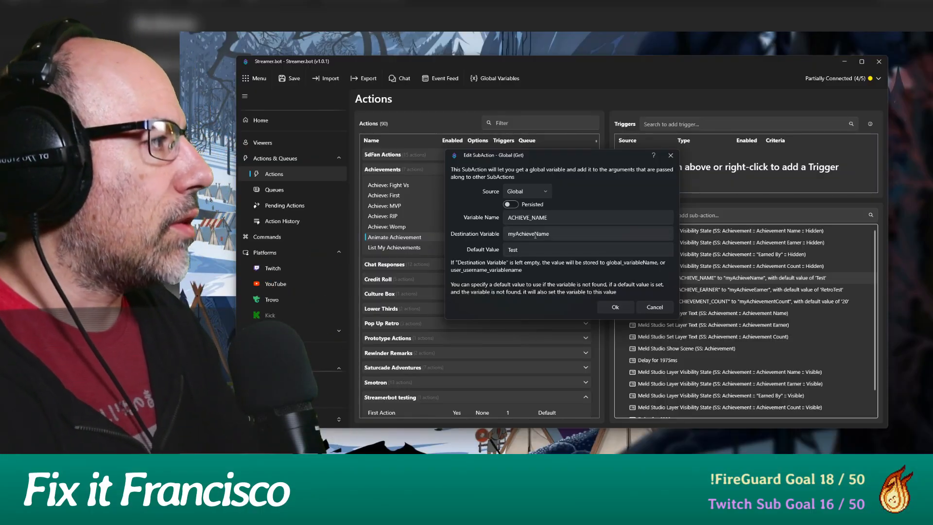
click(615, 307)
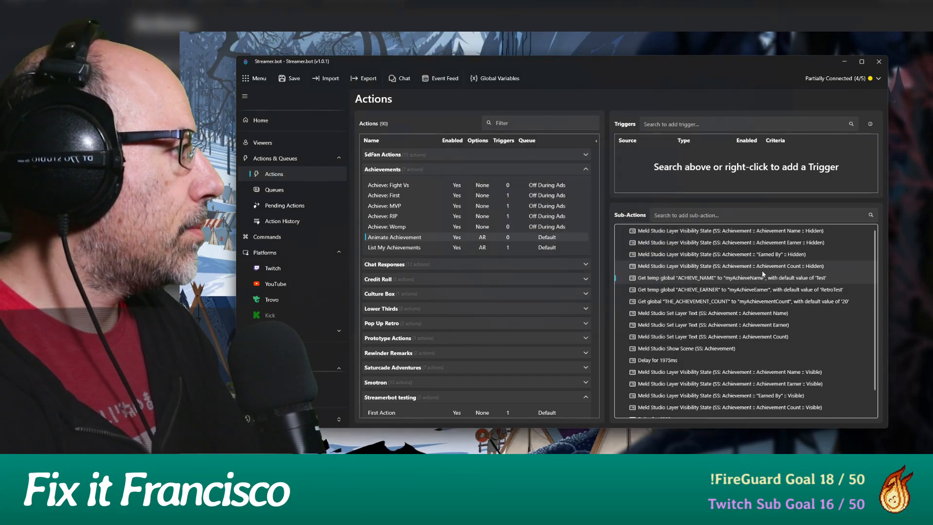
double_click(715, 292)
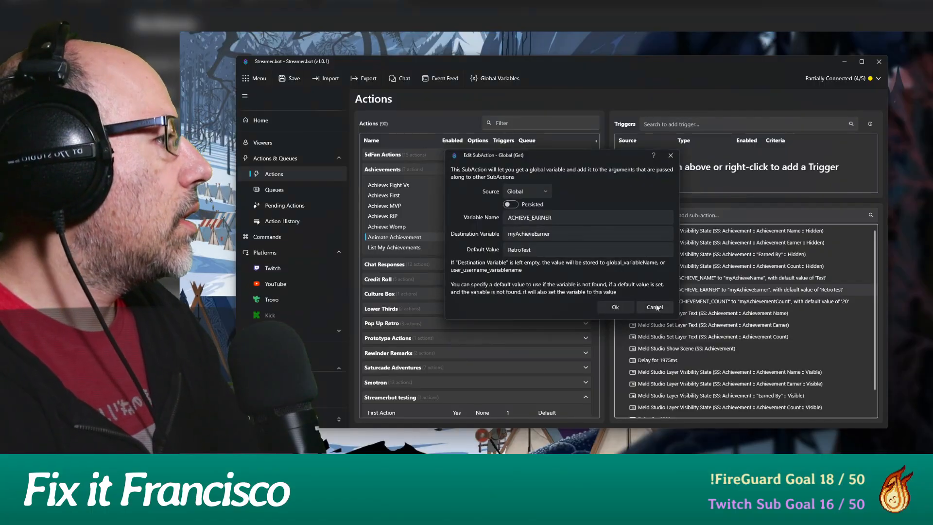
click(656, 307)
Step: Clear the default value of the sub-action that gets THE_ACHIEVEMENT_COUNT, and recheck the ACHIEVE_EARNER sub-action's settings
double_click(656, 302)
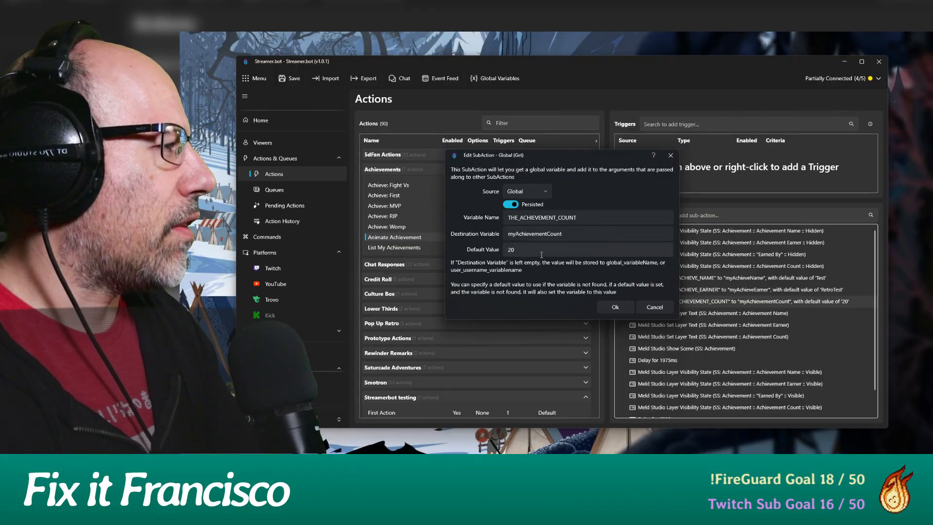
click(515, 246)
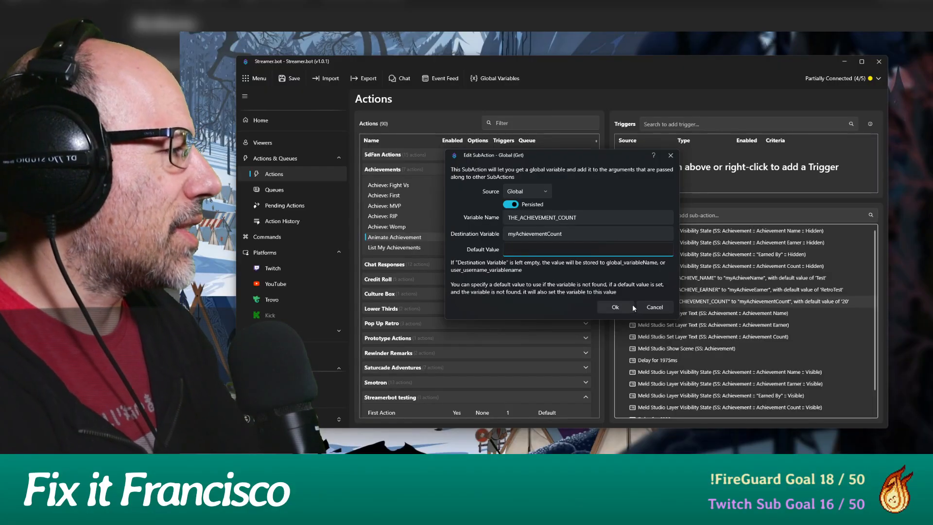
click(616, 308)
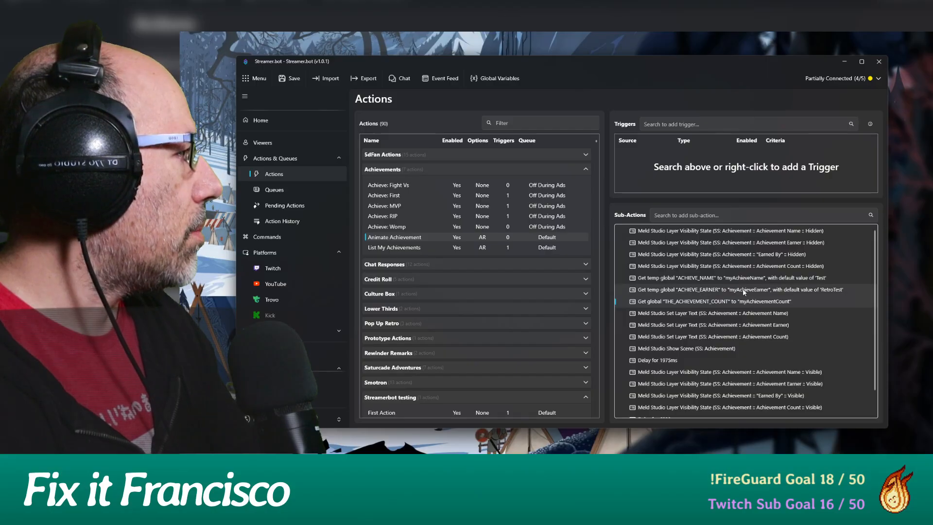
double_click(696, 289)
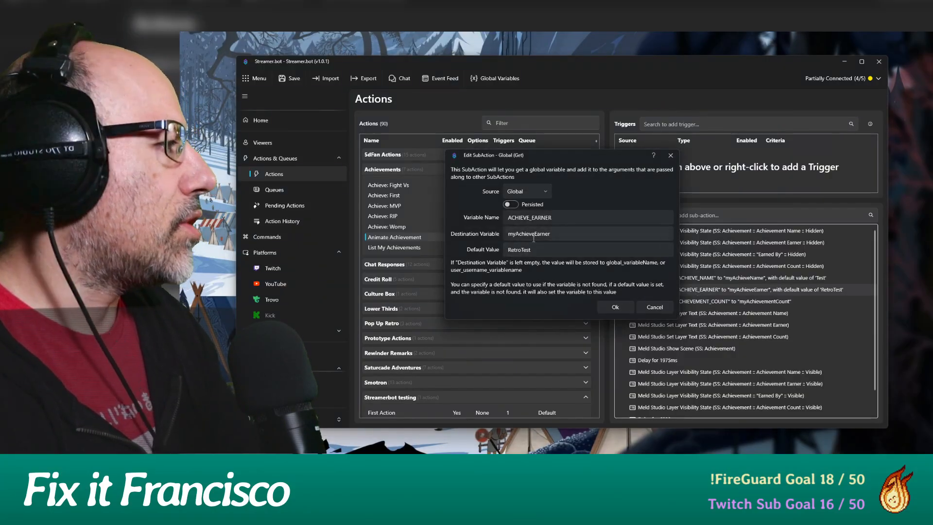
click(653, 307)
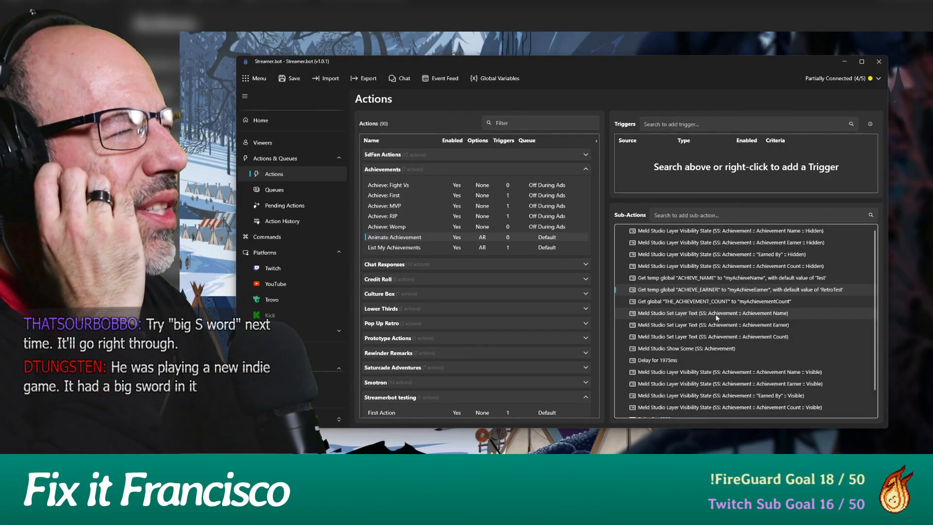
Step: Inspect the connection, scene, source and state settings of a new OBS Studio Set Source Visibility State sub-action, without adding it
right_click(801, 336)
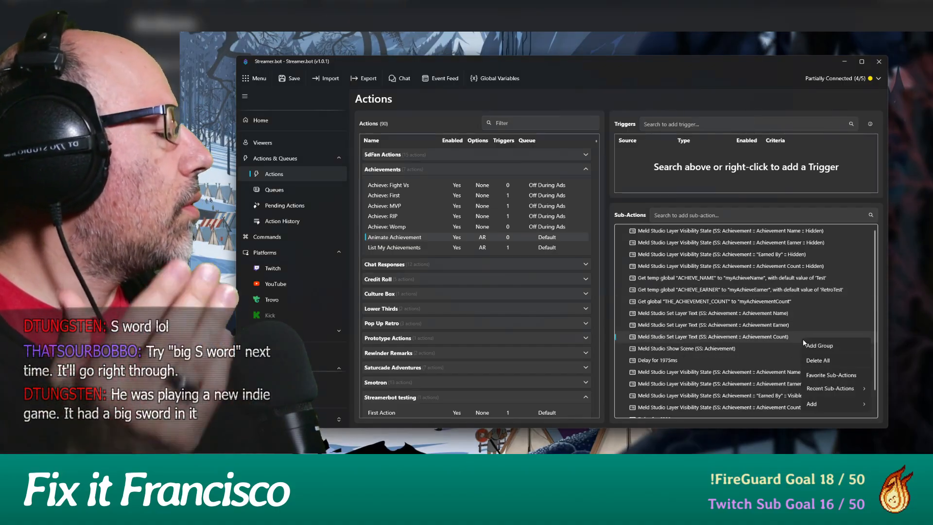
mouse_move(820, 404)
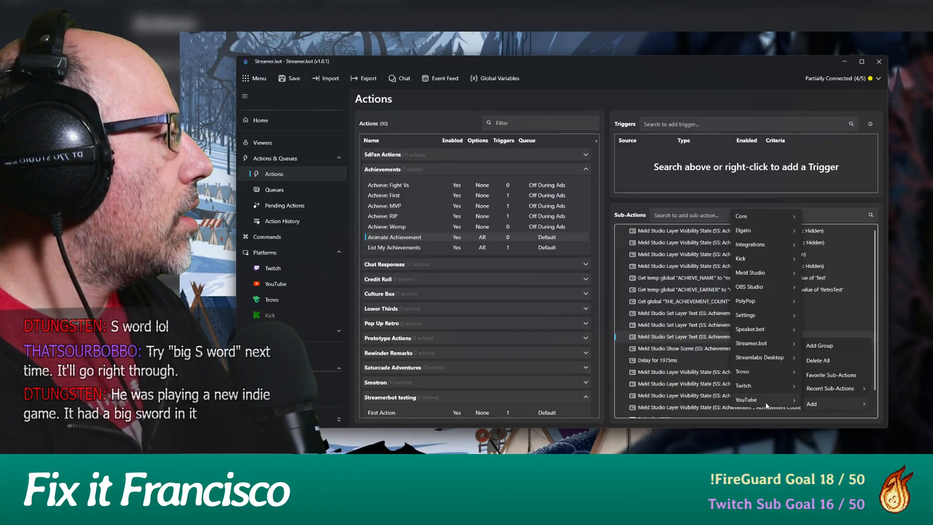
mouse_move(751, 292)
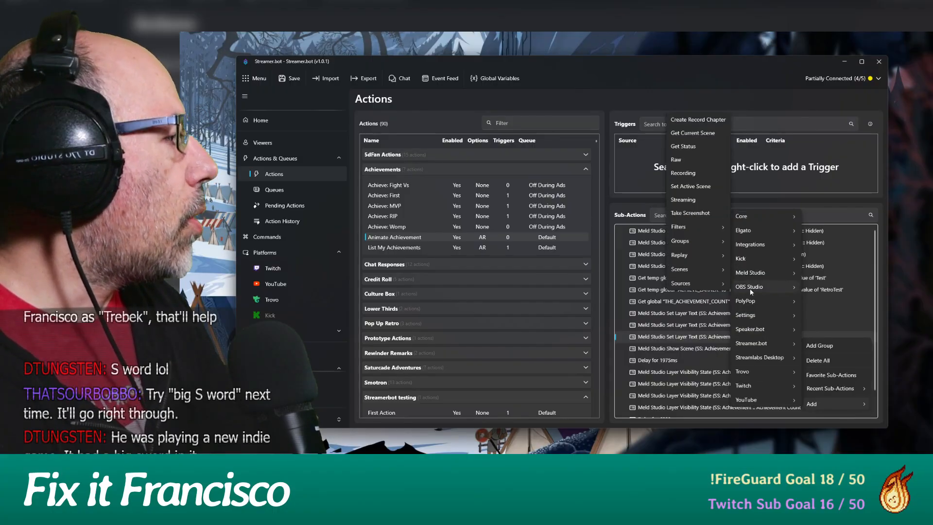
mouse_move(683, 271)
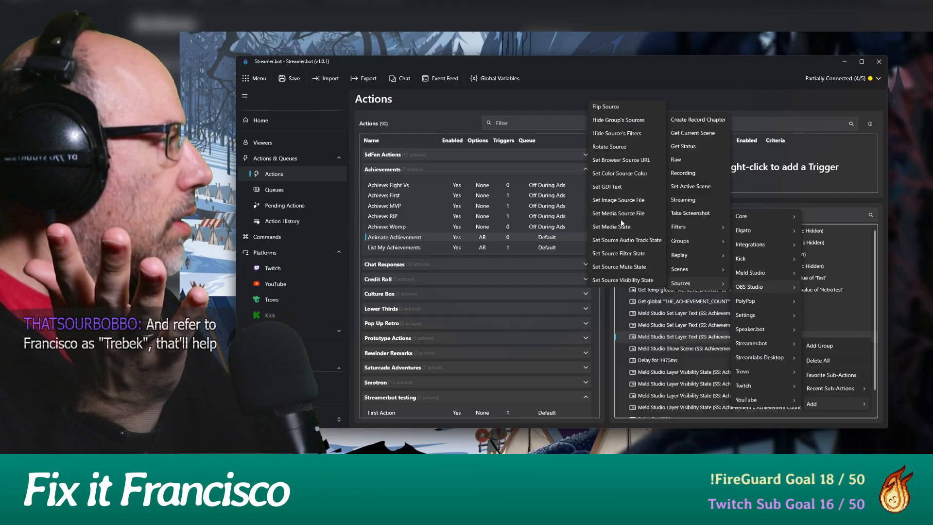
click(626, 280)
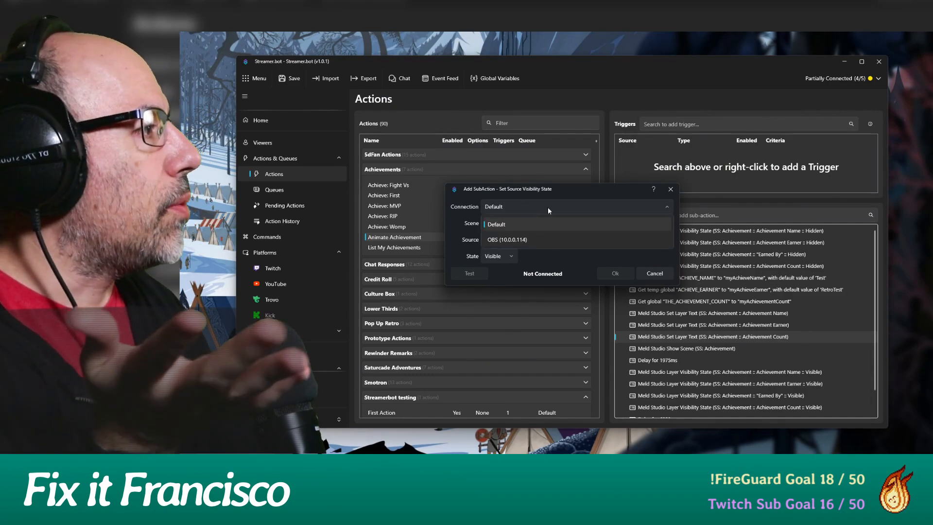
click(598, 222)
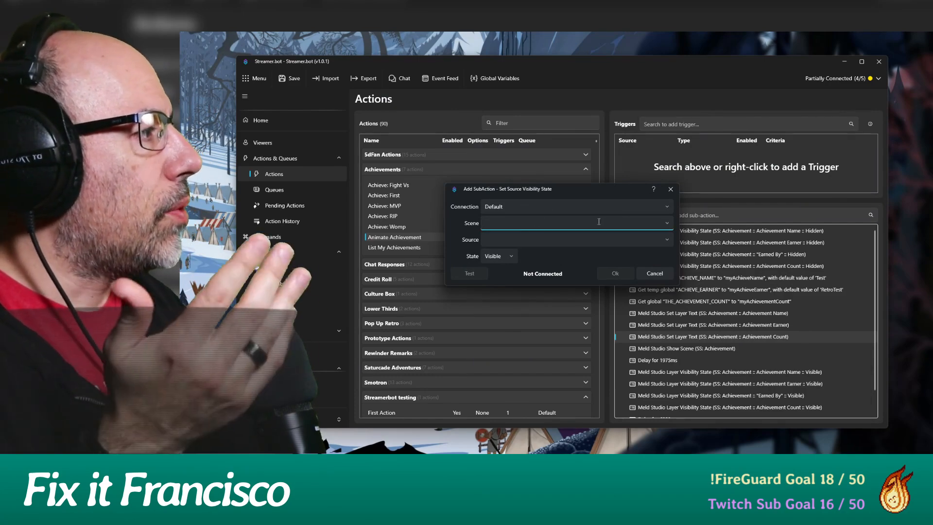
click(667, 222)
click(668, 225)
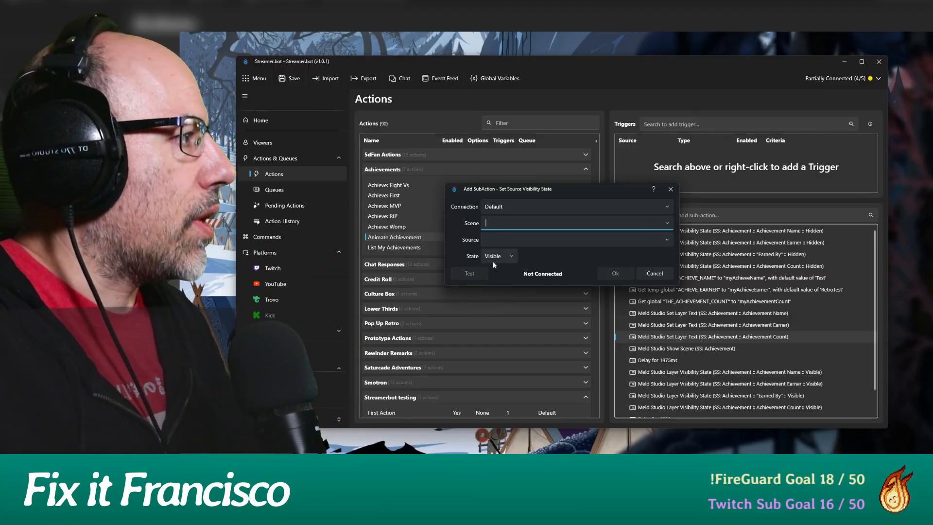
click(655, 274)
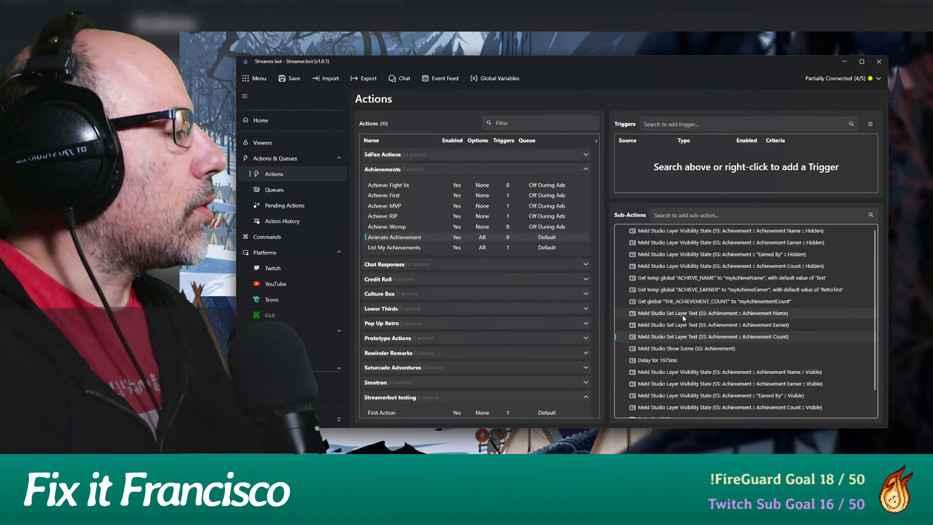
Step: Examine the scene, layer and text variable used by the Set Layer Text sub-actions for Achievement Name, Earner and Count
click(669, 314)
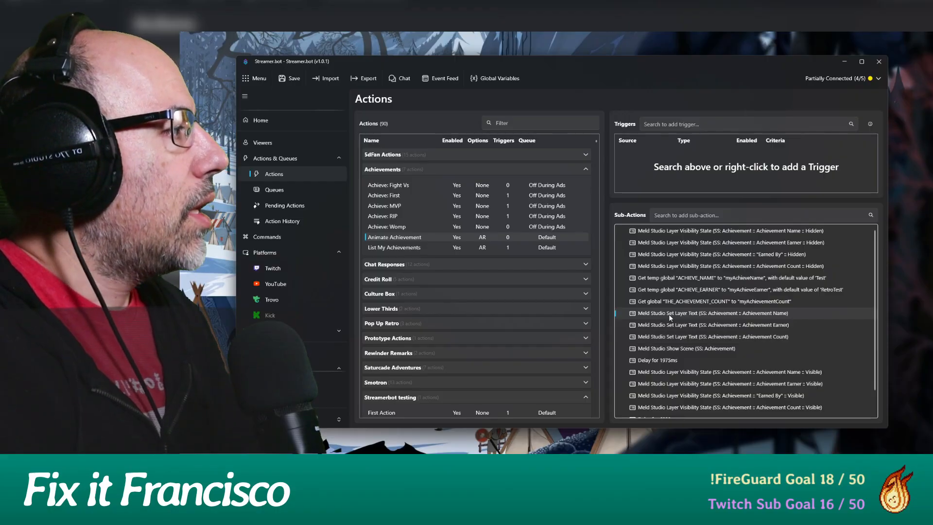
double_click(670, 314)
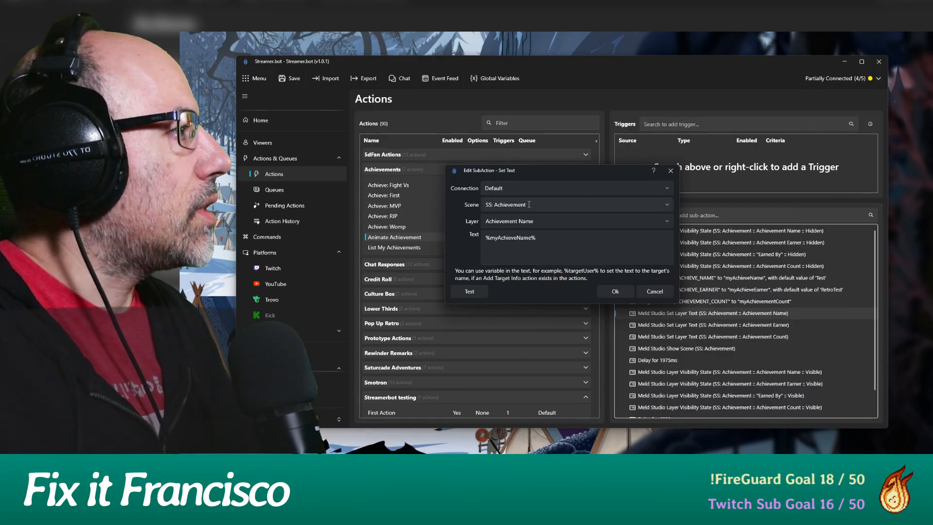
click(481, 238)
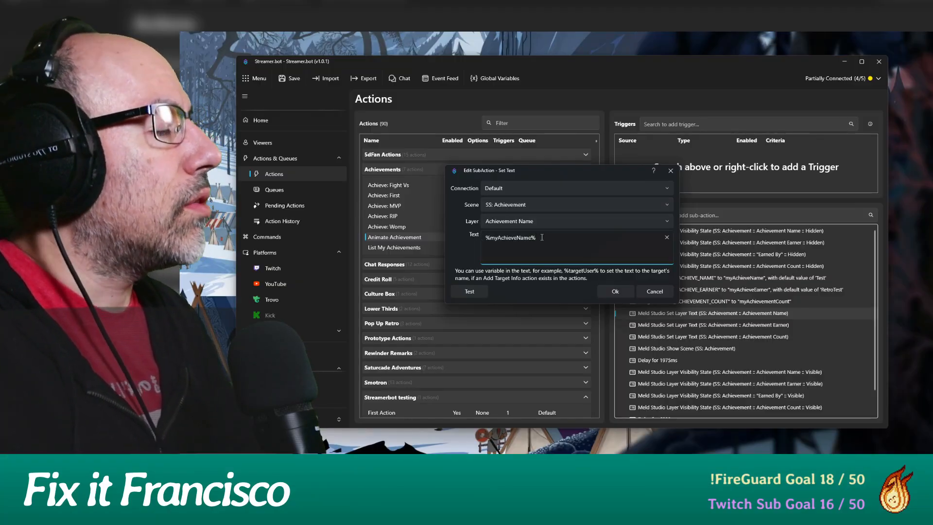
drag(542, 237, 480, 237)
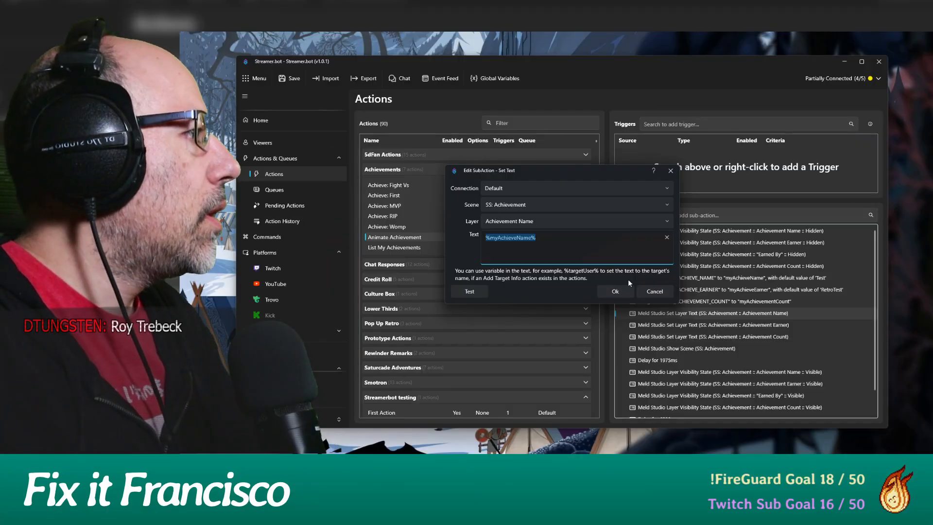
click(617, 291)
double_click(707, 323)
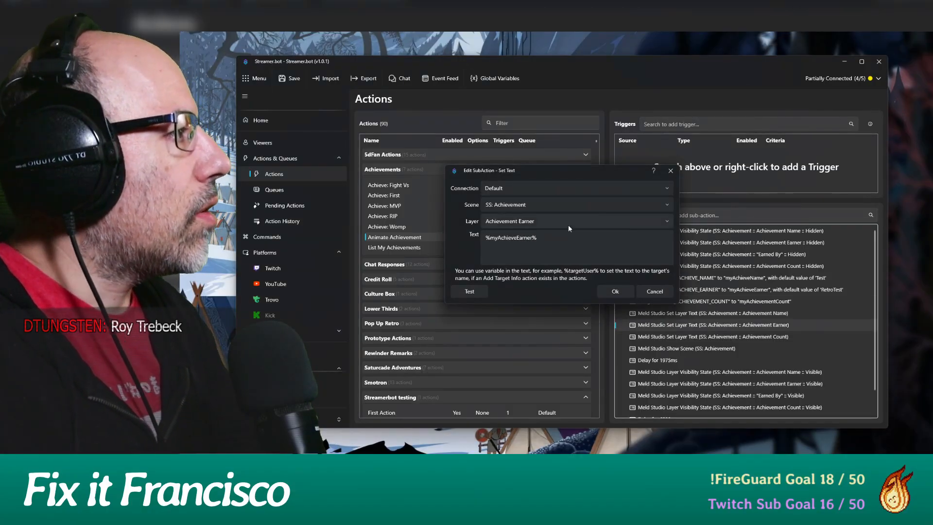
click(662, 291)
double_click(693, 335)
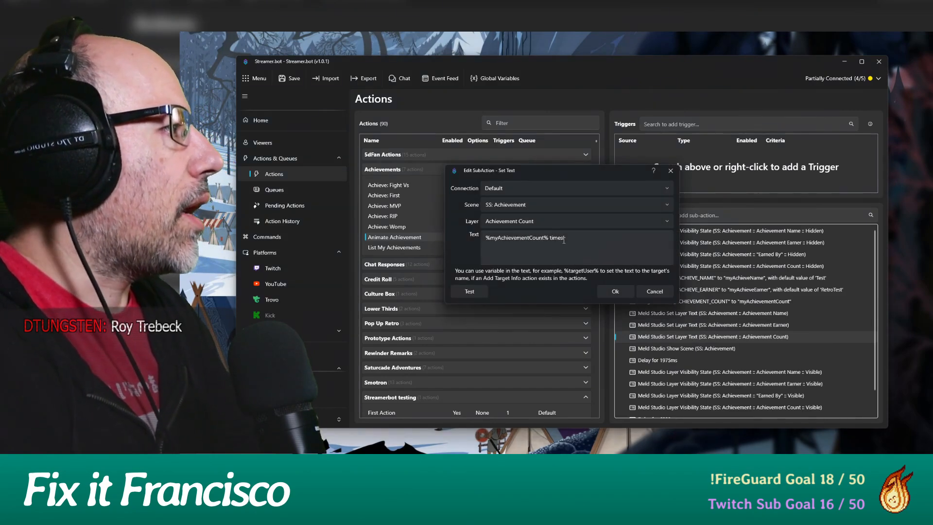
drag(564, 239, 555, 239)
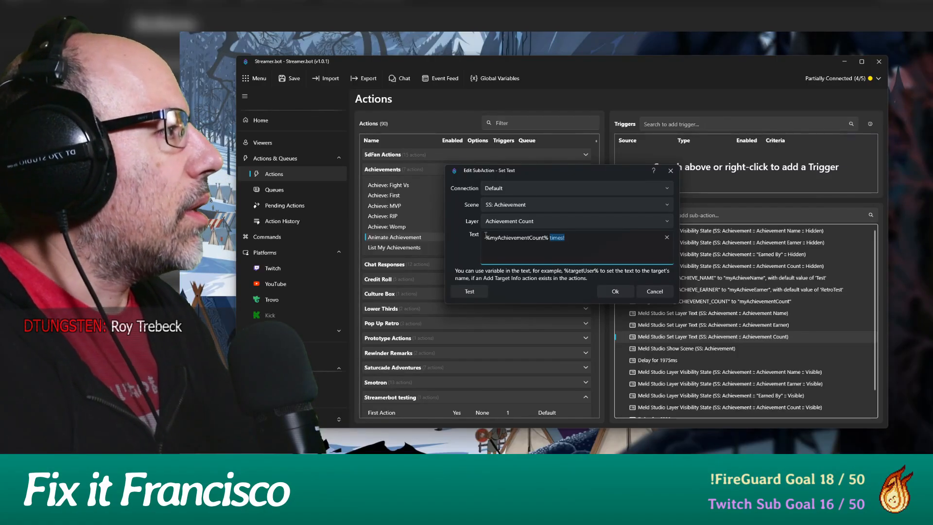
click(632, 293)
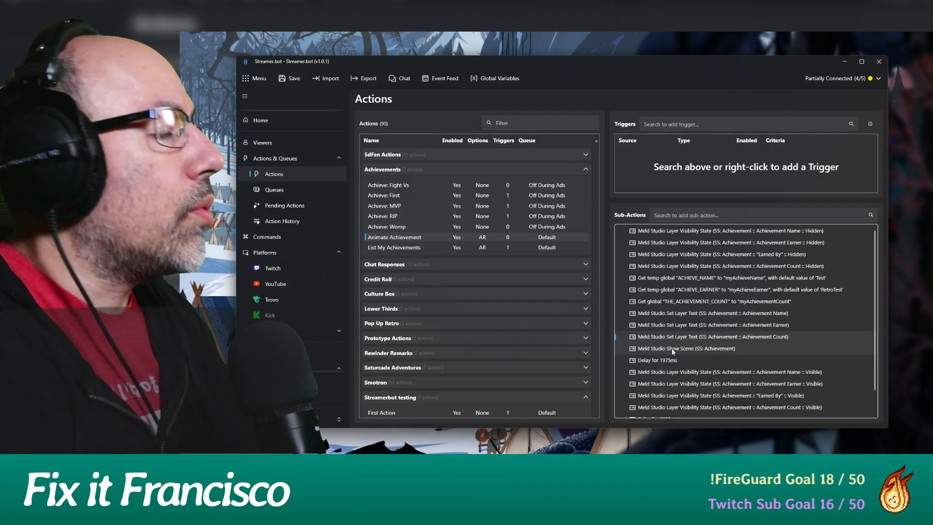
Step: Review the remaining Animate Achievement sub-actions that show scenes, add delays and make the achievement layers visible
click(672, 348)
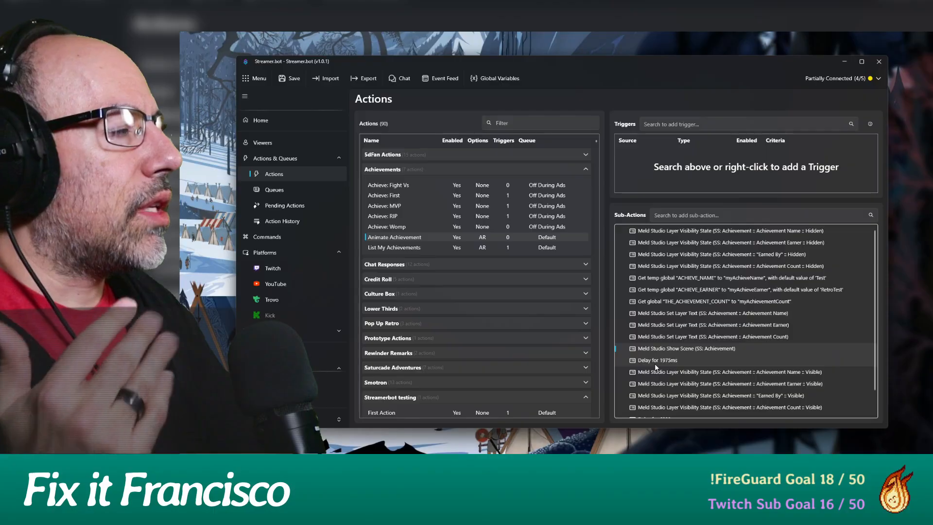
scroll(663, 341, down, 2)
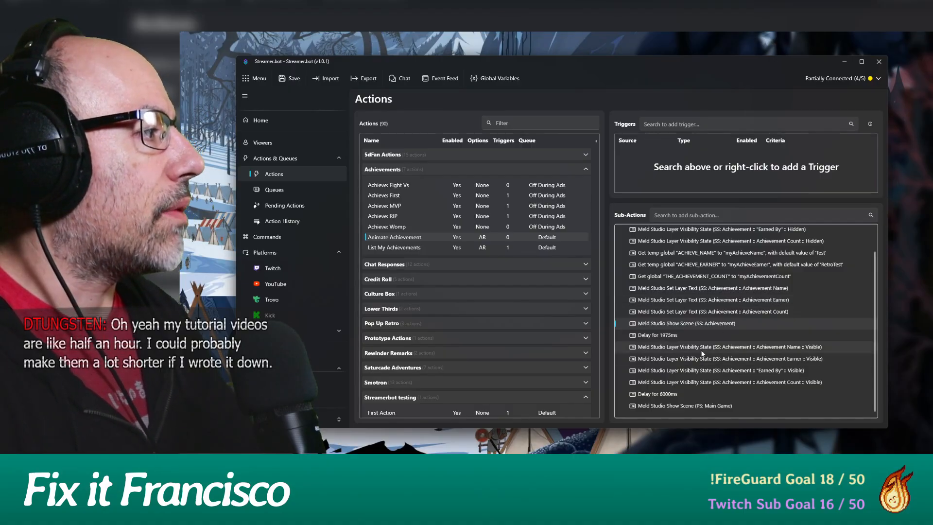
click(706, 383)
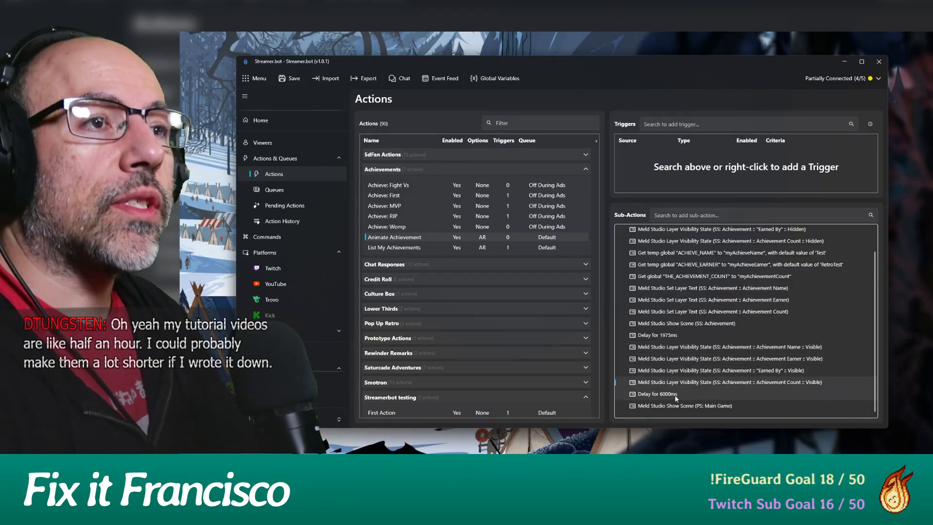